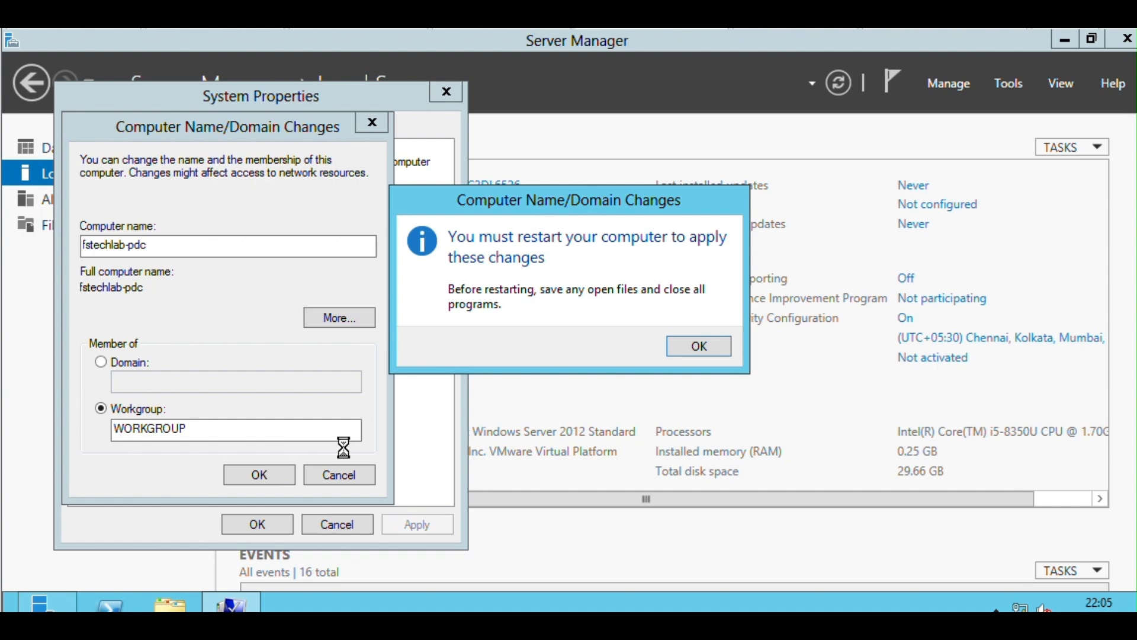
Acknowledge the computer name change, close the system properties and postpone the restart.
{"action": "left_click", "coordinate": [701, 346]}
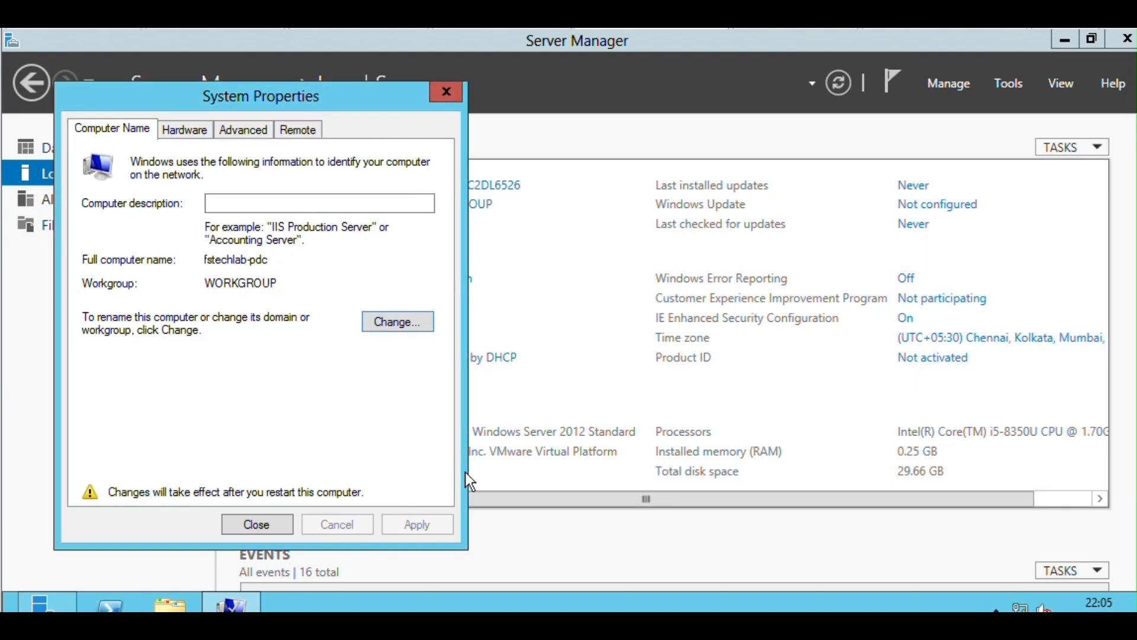
{"action": "left_click", "coordinate": [257, 525]}
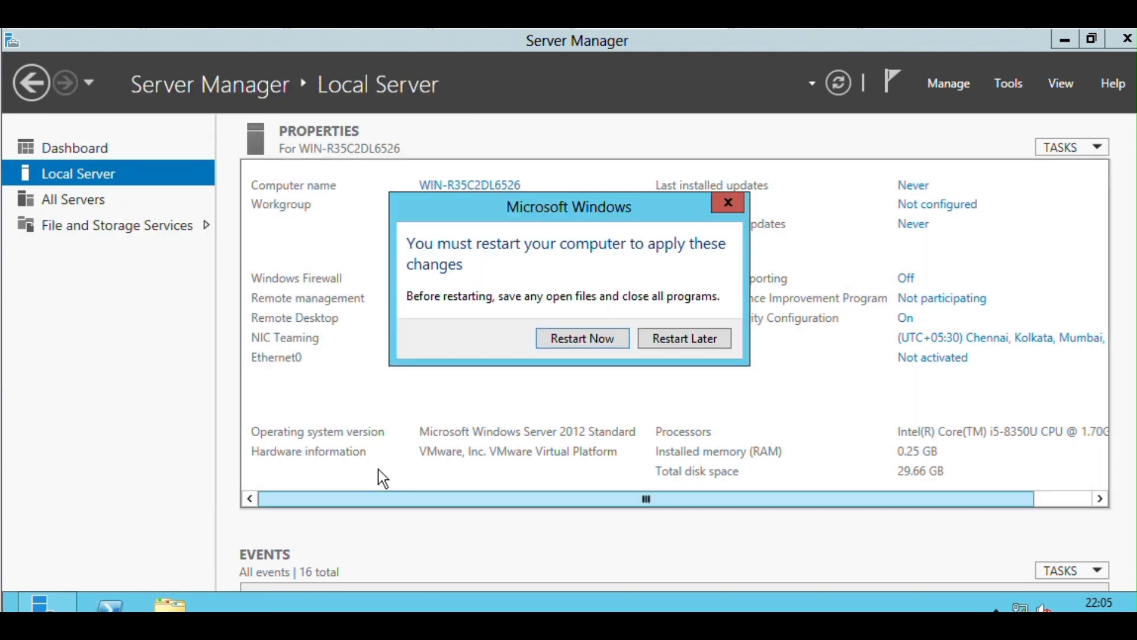
{"action": "left_click", "coordinate": [659, 339]}
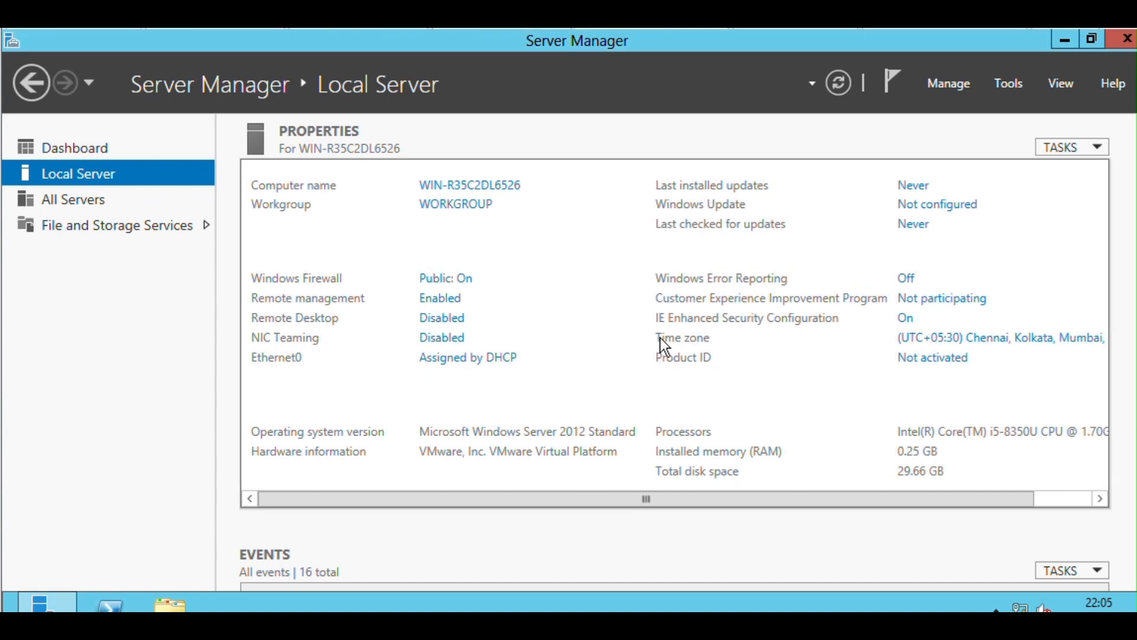
Disable Internet Protocol Version 6 (TCP/IPv6) for the Ethernet0 connection.
{"action": "left_click", "coordinate": [496, 357]}
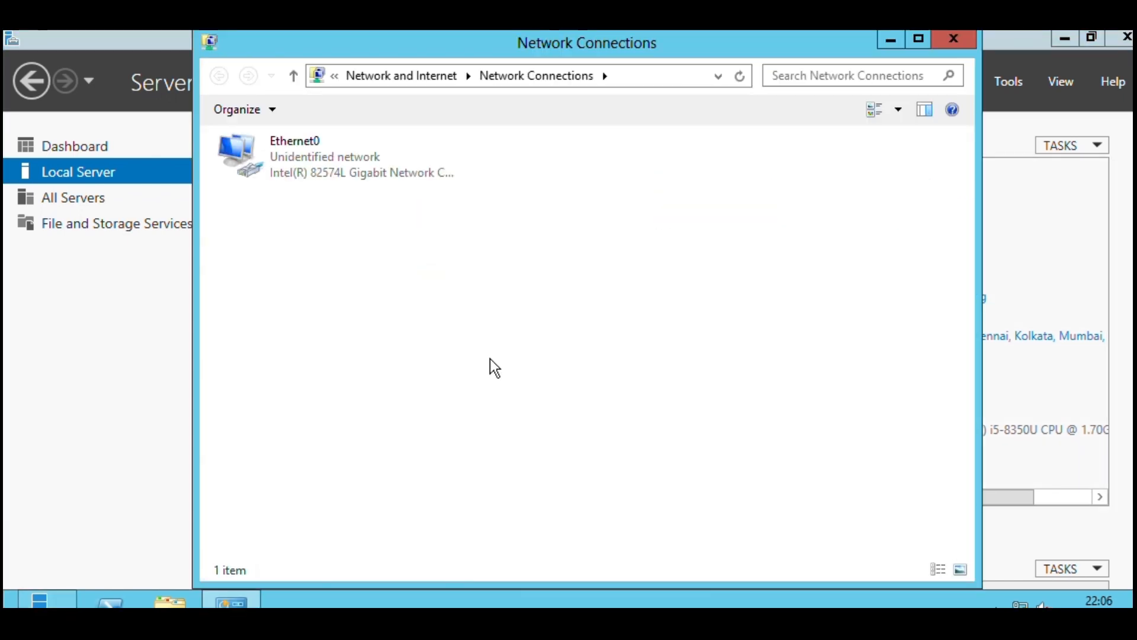
{"action": "double_click", "coordinate": [277, 149]}
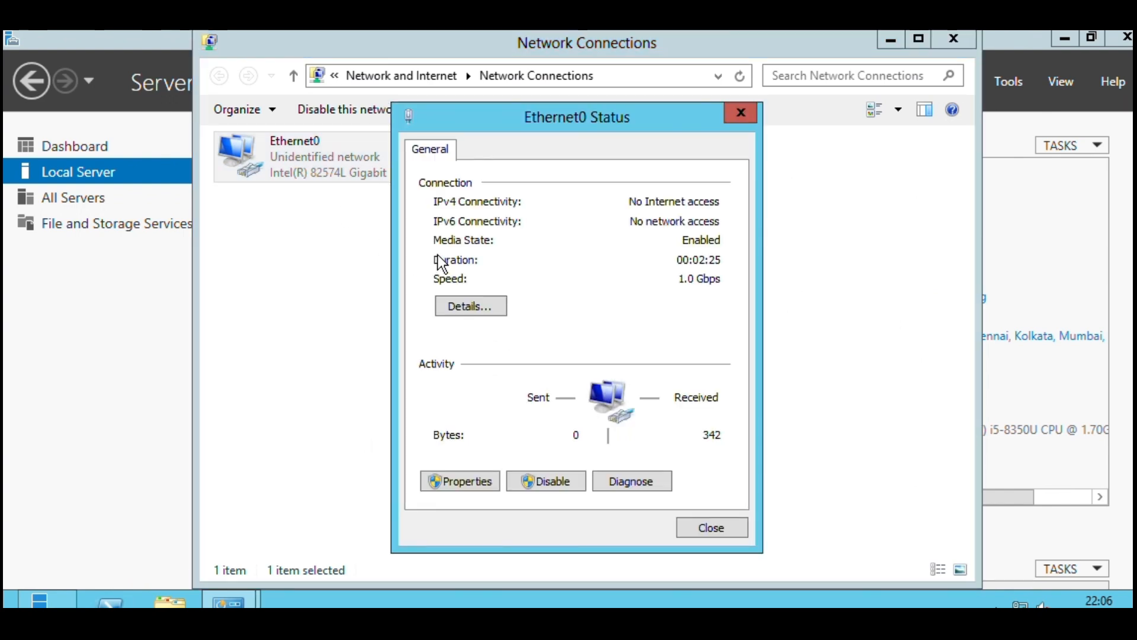
{"action": "left_click", "coordinate": [481, 484]}
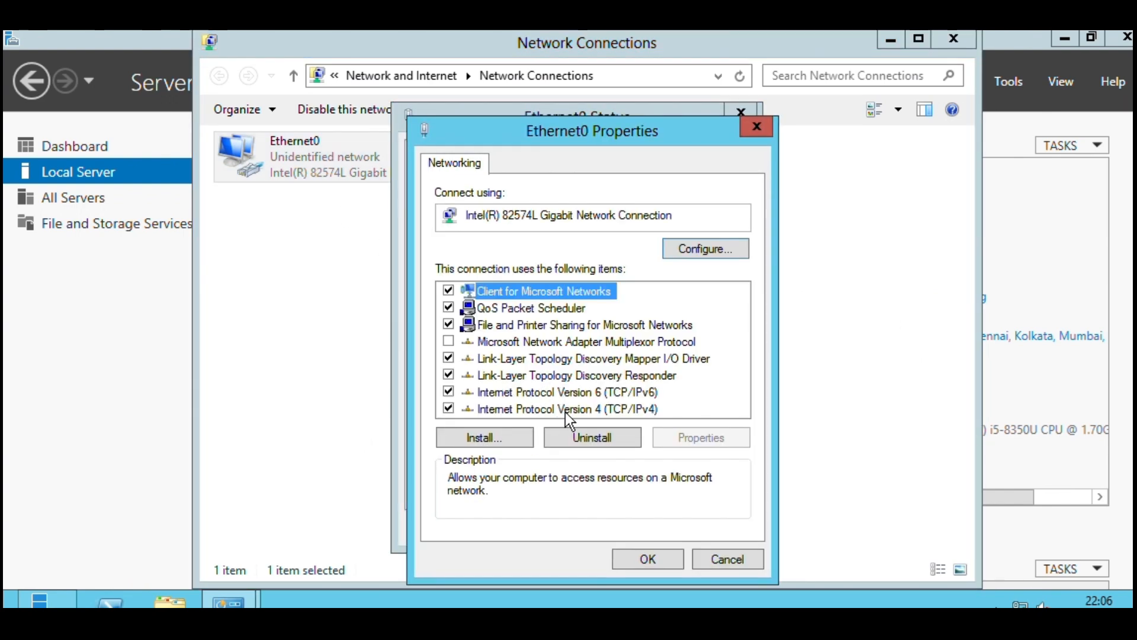
{"action": "left_click", "coordinate": [449, 393]}
Assign Ethernet0 the static IPv4 address 192.168.120.1 with subnet mask 255.255.255.0.
{"action": "double_click", "coordinate": [494, 410]}
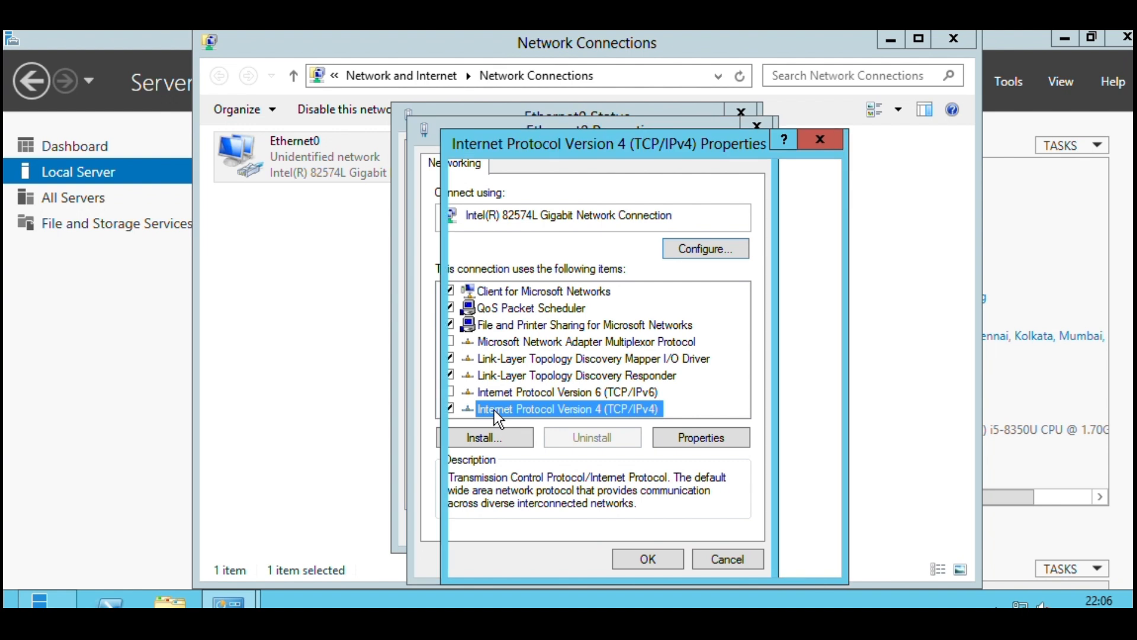
{"action": "left_click", "coordinate": [557, 289]}
{"action": "left_click", "coordinate": [662, 309]}
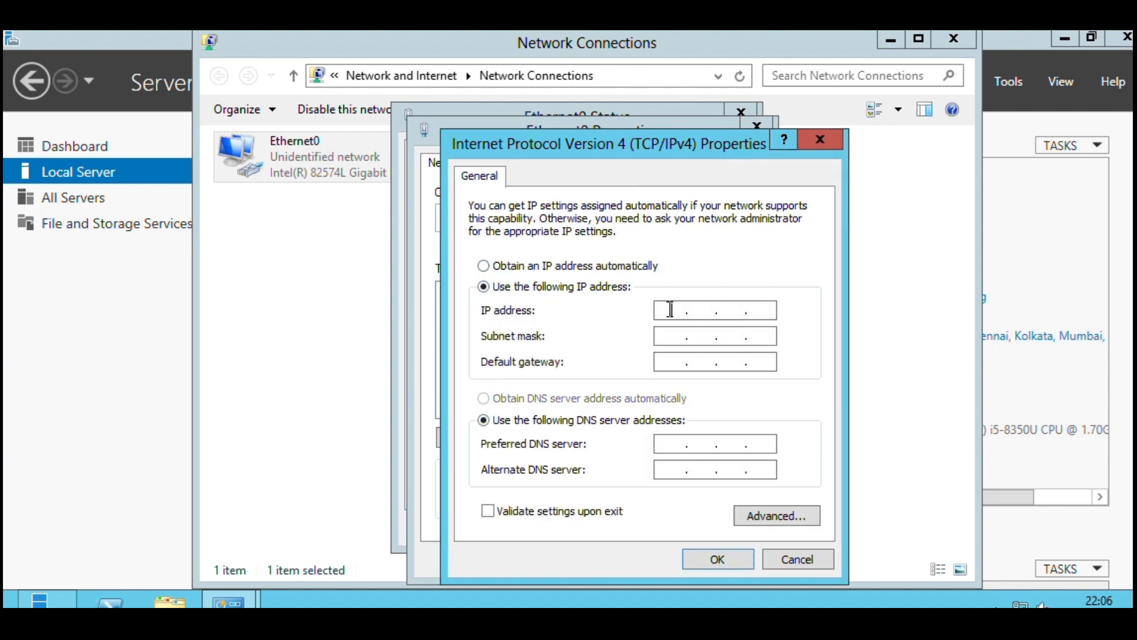
{"action": "type", "text": "192 . 168 ."}
{"action": "type", "text": "120.1"}
{"action": "key", "text": "Tab"}
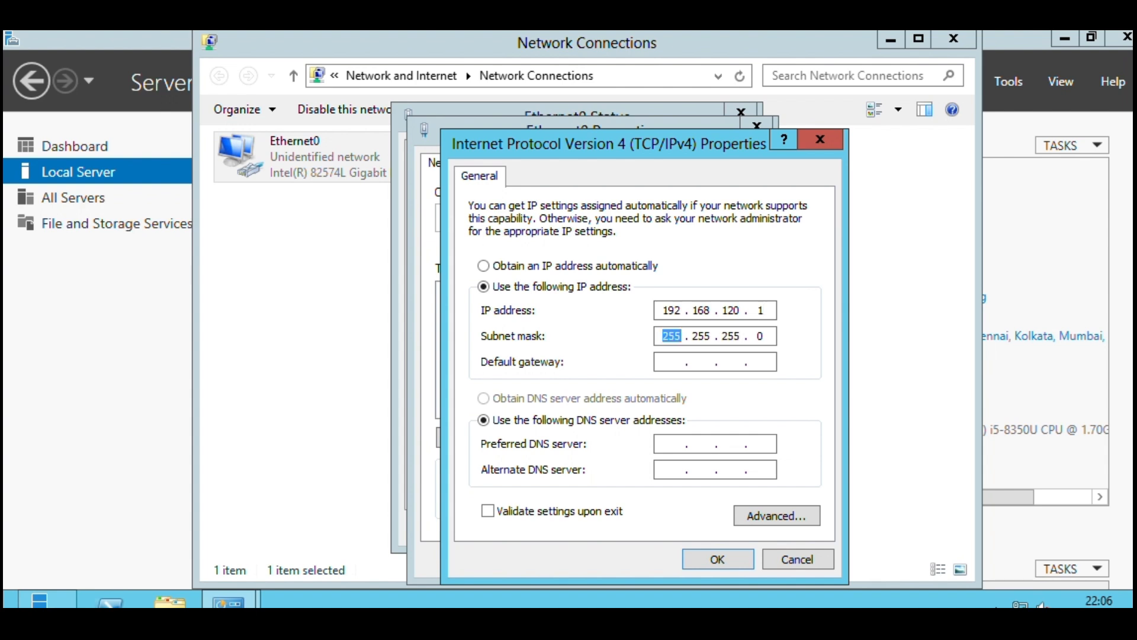
Set the default gateway to 192.168.120.100.
{"action": "key", "text": "Tab"}
{"action": "type", "text": "192.168.120.11"}
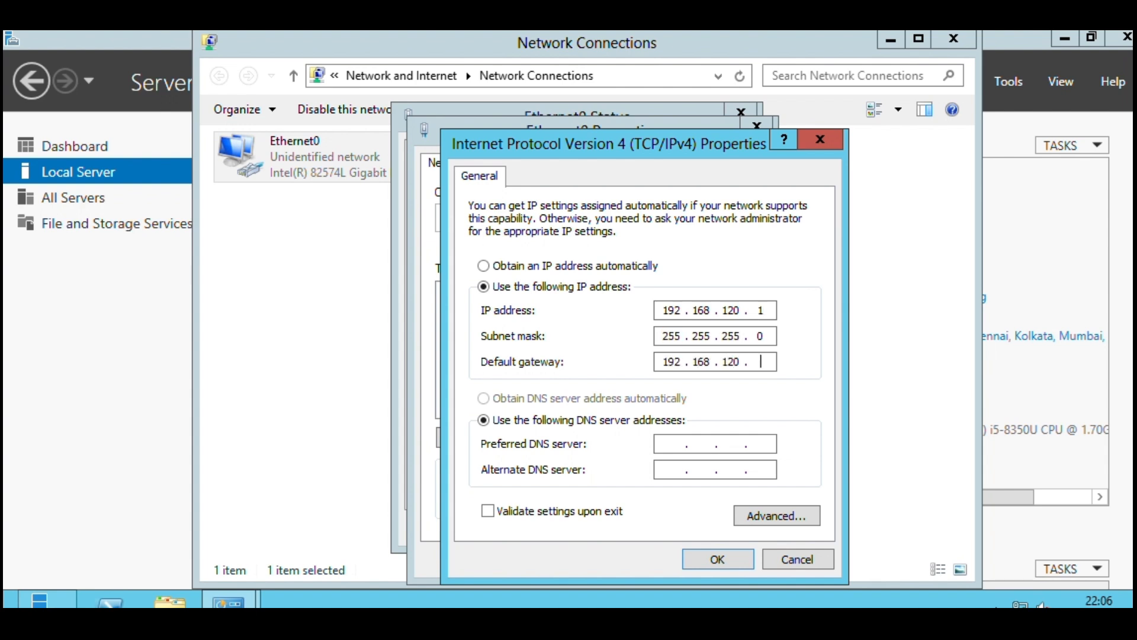
{"action": "key", "text": "BackSpace"}
{"action": "type", "text": "00"}
Set the preferred DNS server to 192.168.120.1, apply the IPv4 settings and close the network windows.
{"action": "key", "text": "Tab"}
{"action": "key", "text": "Tab"}
{"action": "type", "text": "192.168.120.1"}
{"action": "left_click", "coordinate": [722, 564]}
{"action": "left_click", "coordinate": [667, 559]}
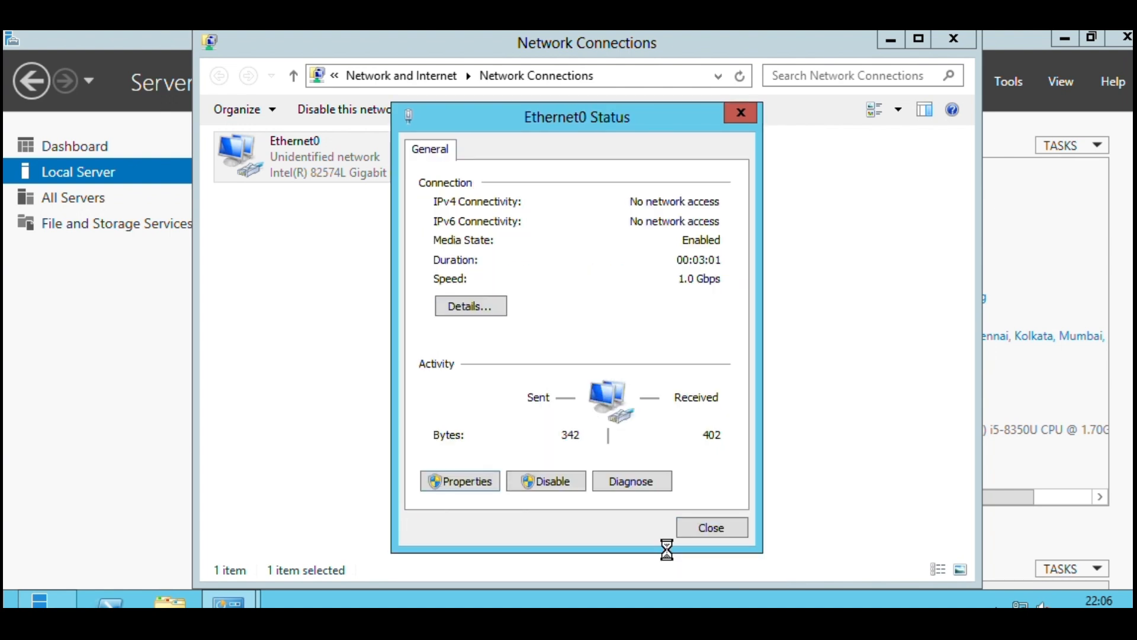
{"action": "left_click", "coordinate": [704, 532]}
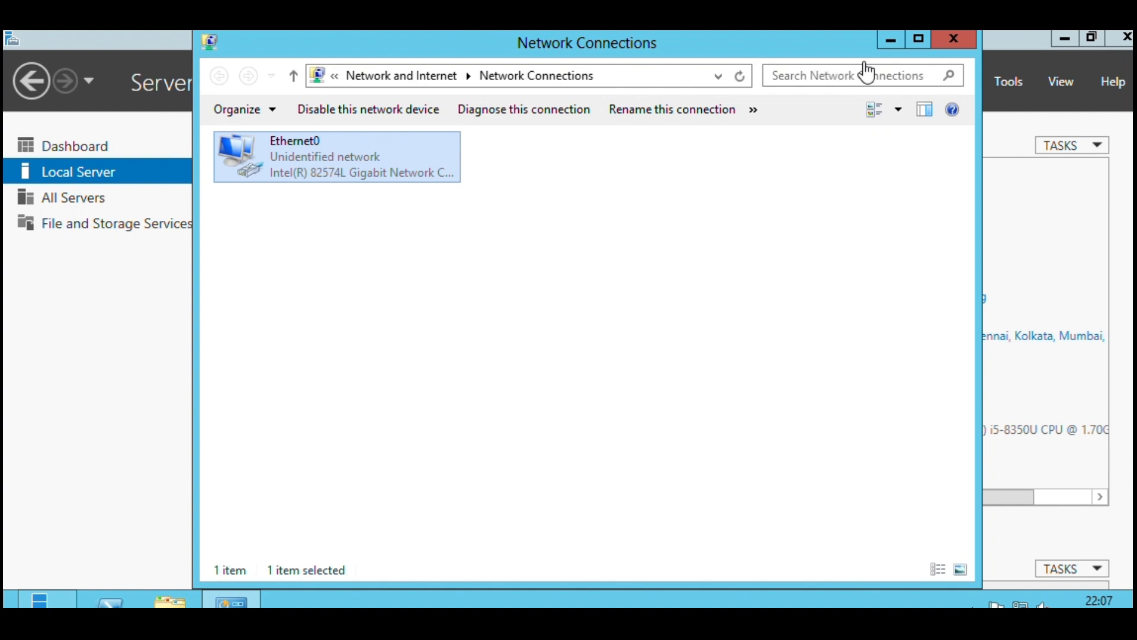
{"action": "left_click", "coordinate": [962, 38]}
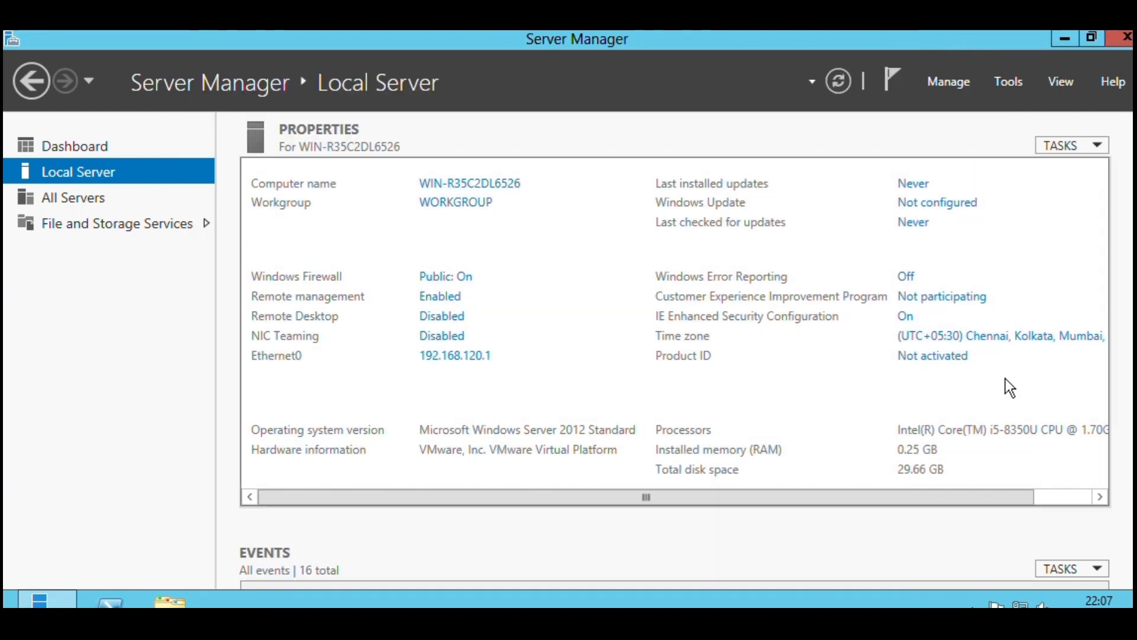
Restart the server with Other (Unplanned) as the reason.
{"action": "mouse_move", "coordinate": [1132, 606]}
{"action": "left_click", "coordinate": [1105, 427]}
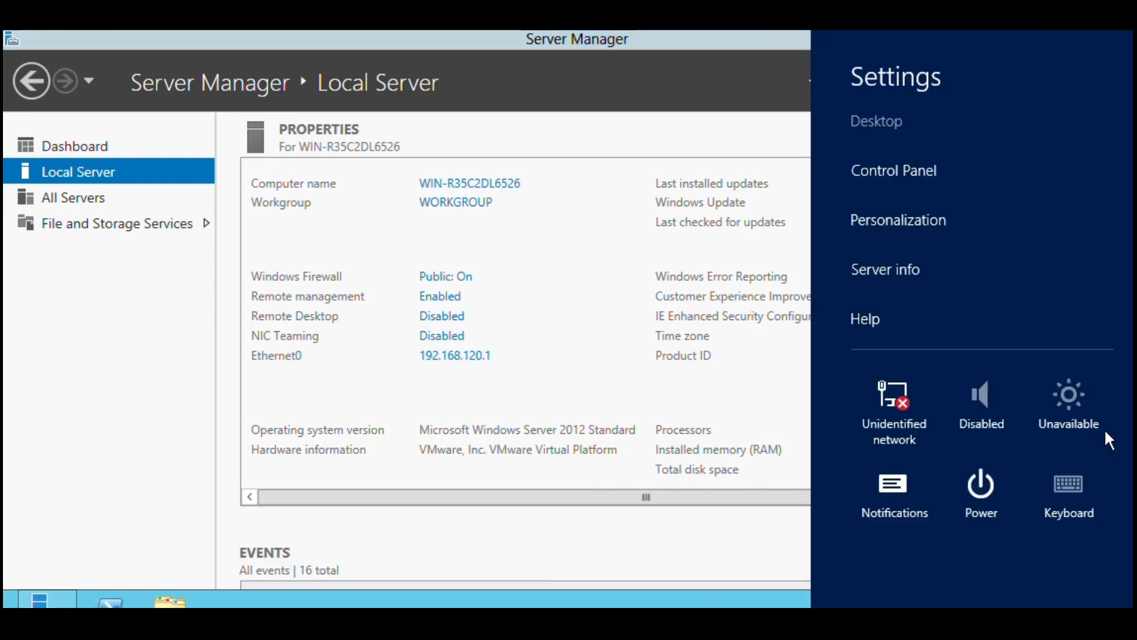
{"action": "left_click", "coordinate": [982, 479]}
{"action": "left_click", "coordinate": [984, 425]}
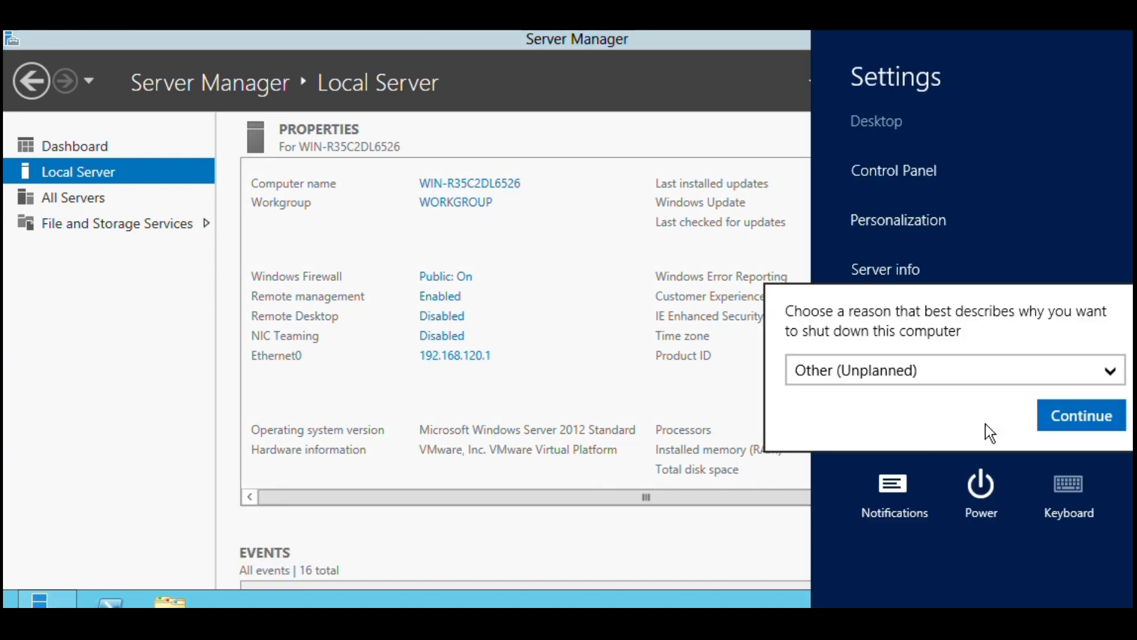
{"action": "left_click", "coordinate": [1064, 417]}
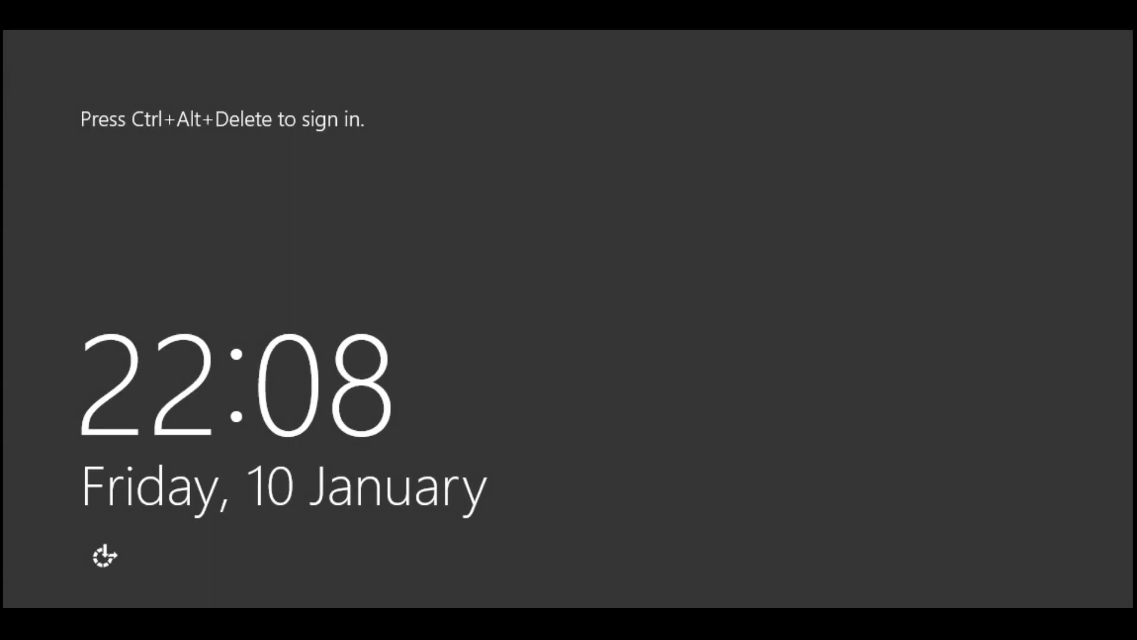
Sign in to the server as Administrator by entering the account password.
{"action": "key", "text": "ctrl+alt+Delete"}
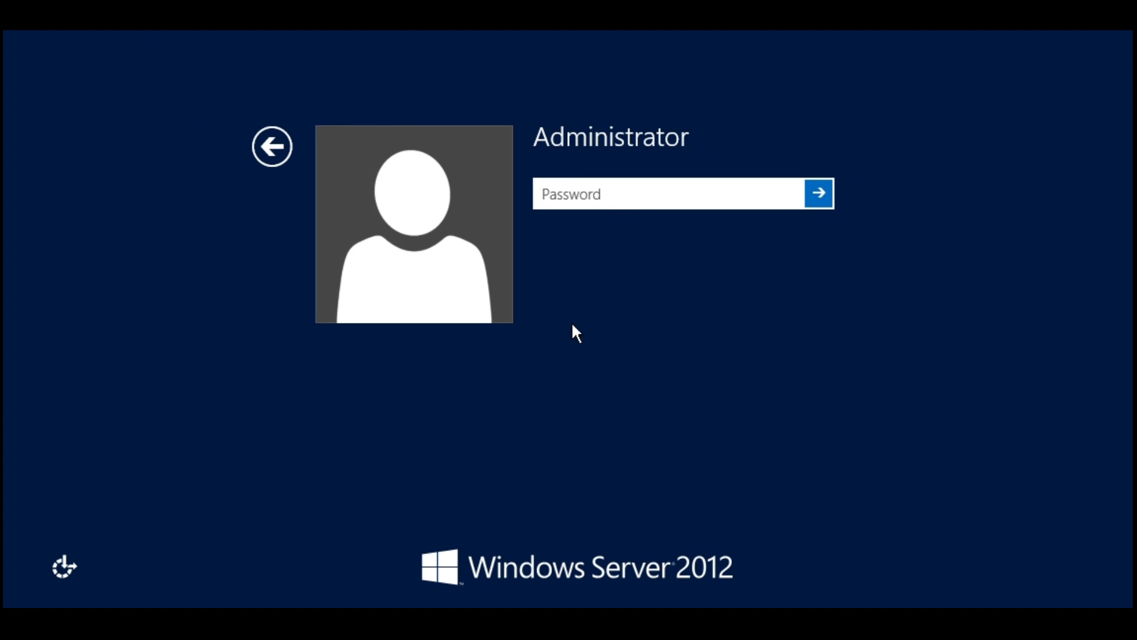
{"action": "left_click", "coordinate": [567, 191]}
{"action": "type", "text": "P@ssw0rd"}
{"action": "key", "text": "Return"}
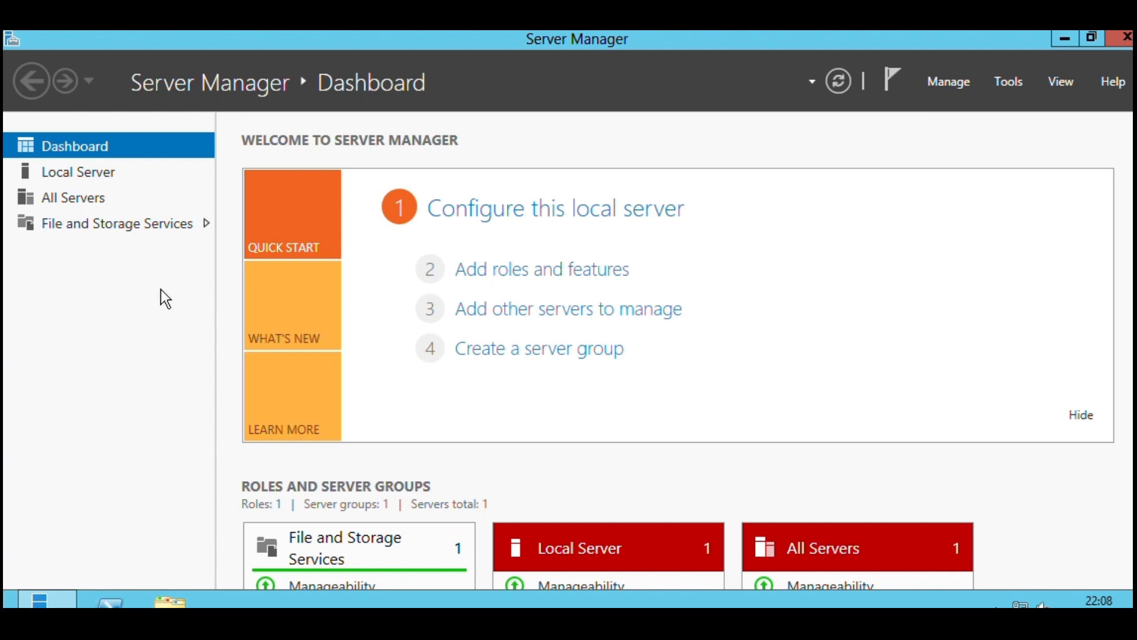
Start adding roles and features with fstechlab-pdc from the server pool as the destination server.
{"action": "left_click", "coordinate": [566, 271]}
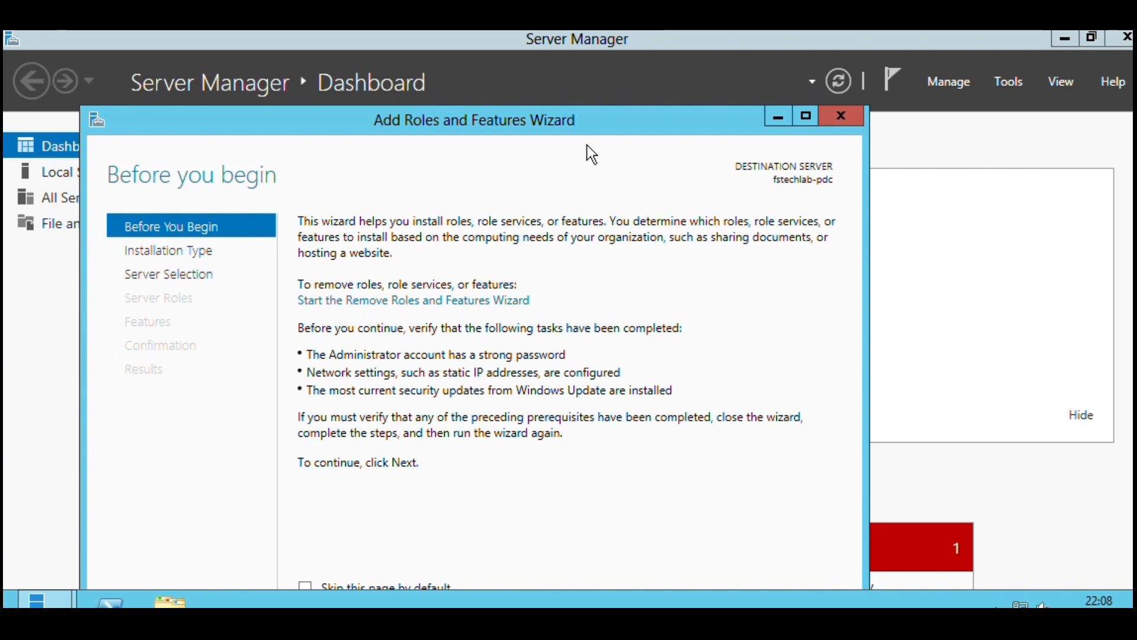
{"action": "double_click", "coordinate": [596, 122]}
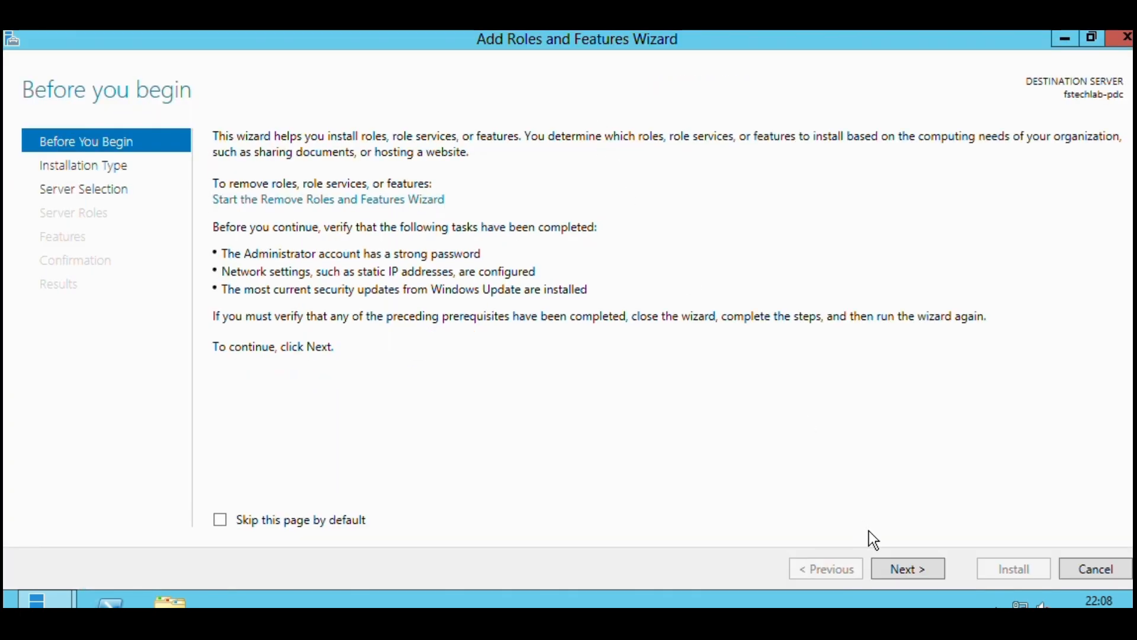
{"action": "left_click", "coordinate": [895, 566]}
{"action": "left_click", "coordinate": [895, 565]}
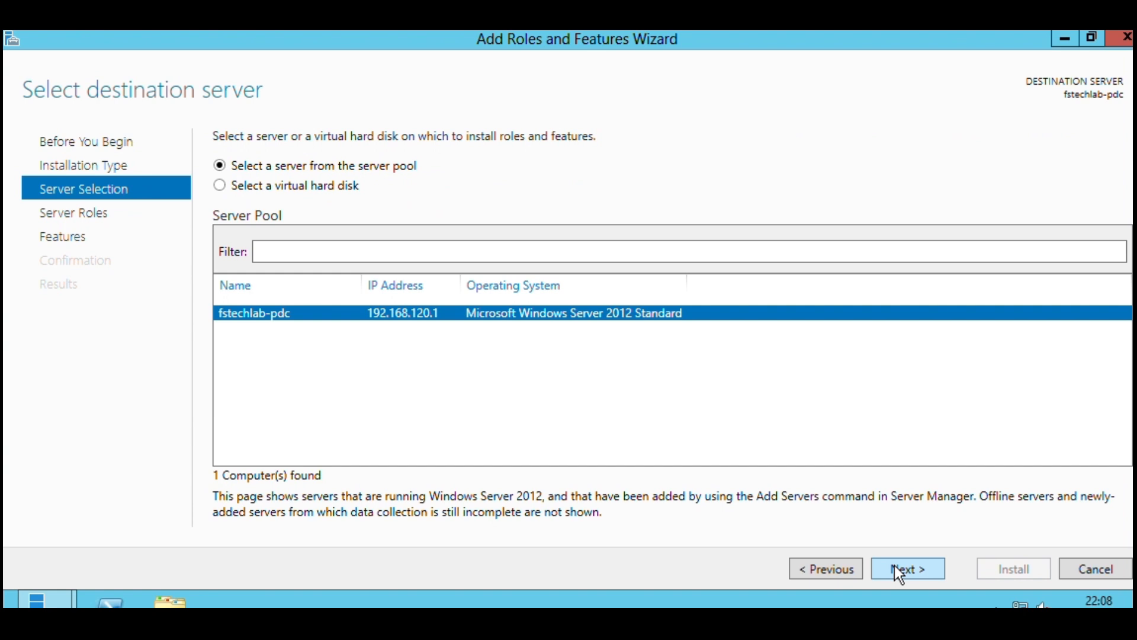
{"action": "left_click", "coordinate": [895, 565]}
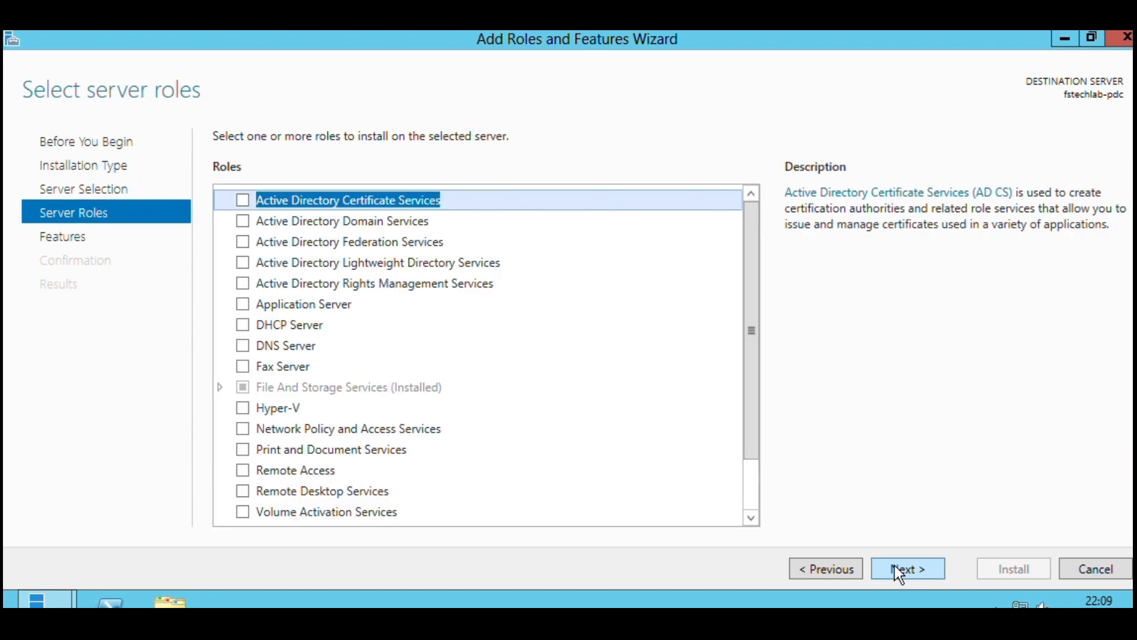
Select the Active Directory Domain Services and DNS Server roles, including their required management tools.
{"action": "left_click", "coordinate": [241, 222]}
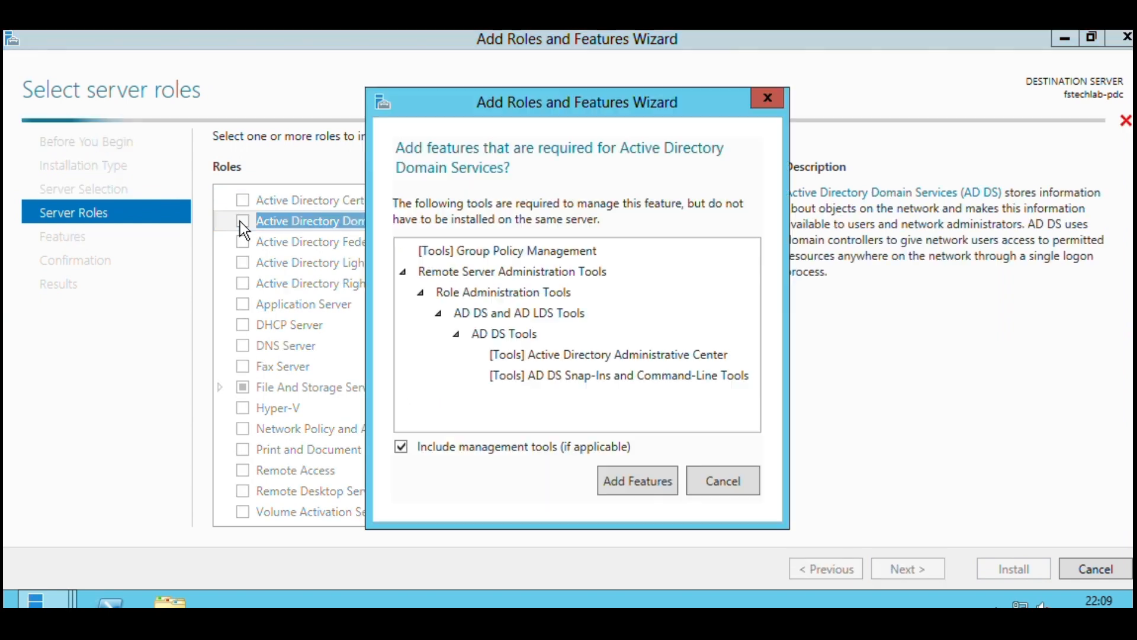
{"action": "left_click", "coordinate": [639, 485]}
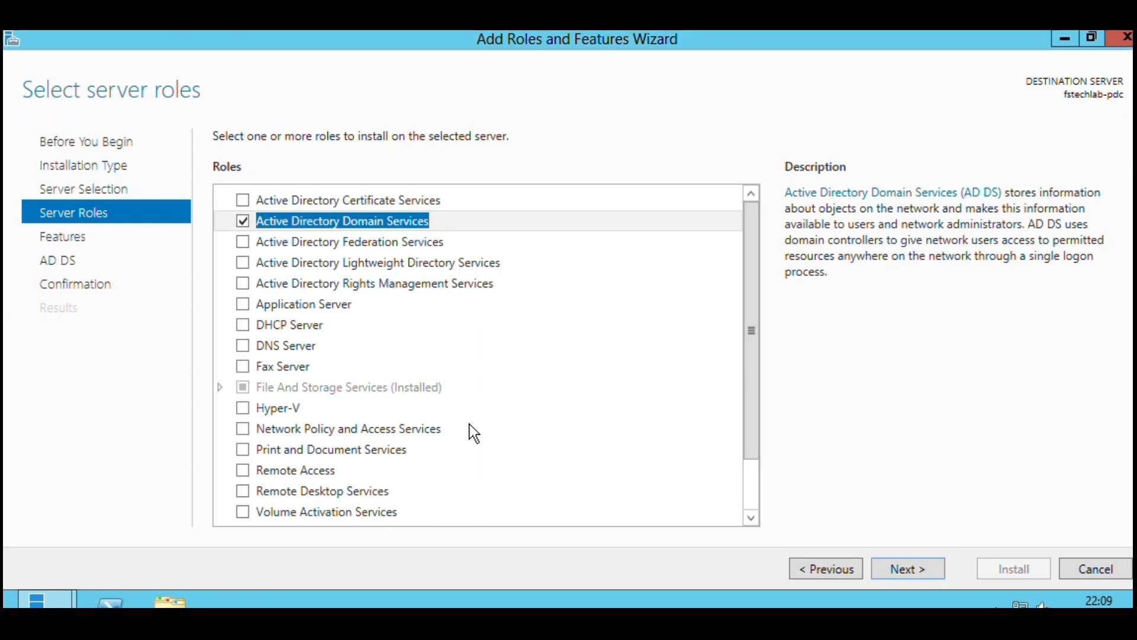
{"action": "left_click", "coordinate": [243, 345]}
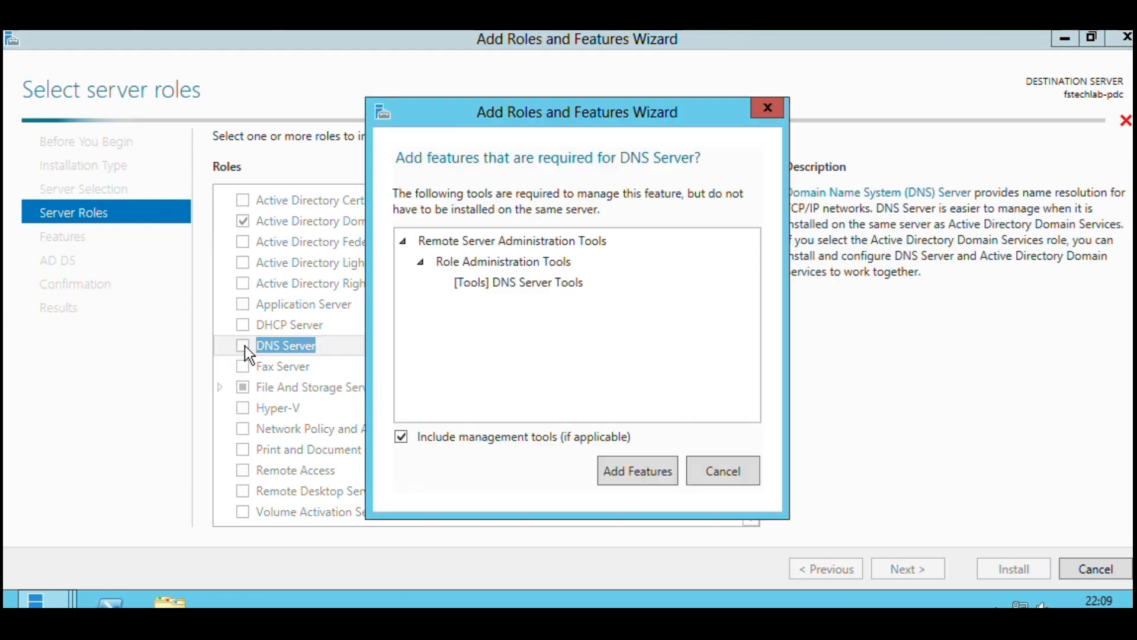
{"action": "left_click", "coordinate": [636, 475]}
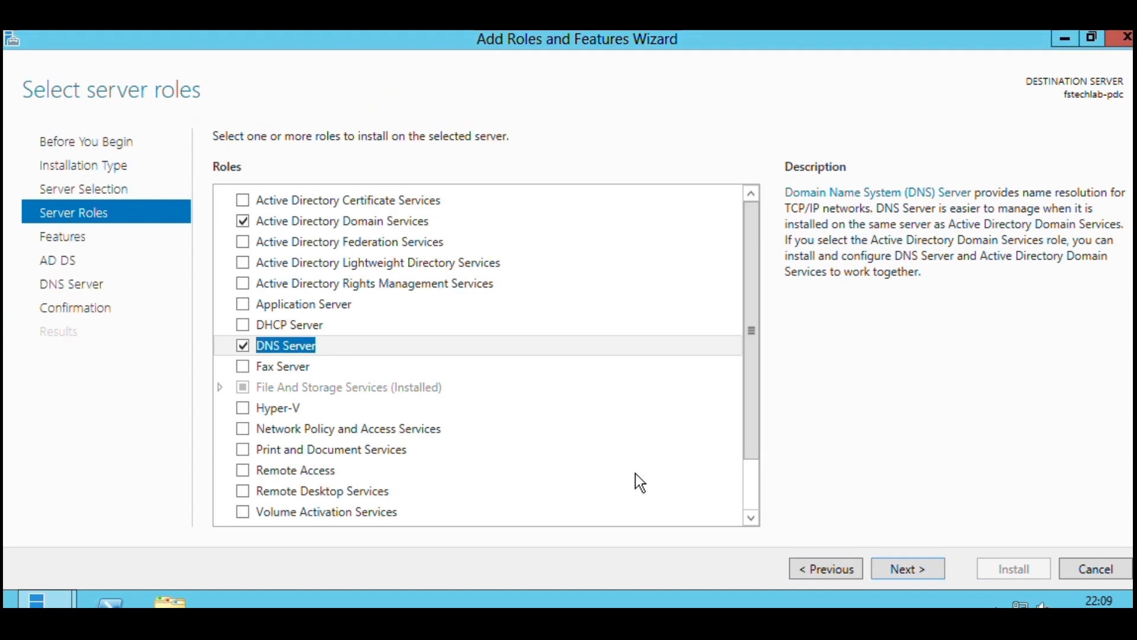
Accept the default features, install the selected roles and close the wizard once installation finishes.
{"action": "left_click", "coordinate": [923, 570]}
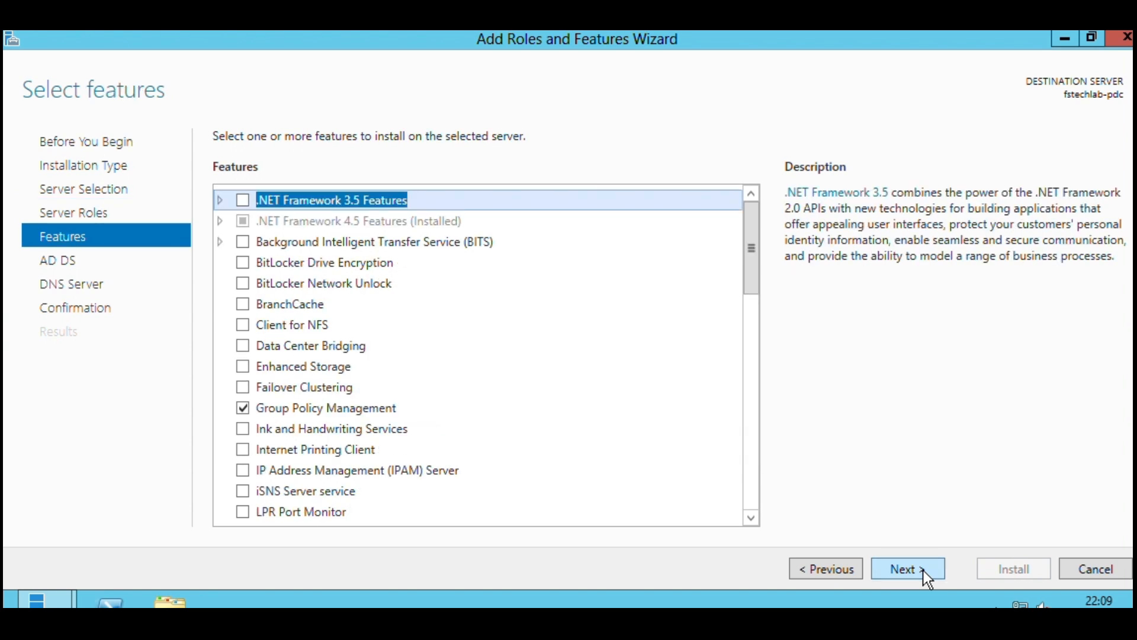
{"action": "left_click", "coordinate": [923, 571]}
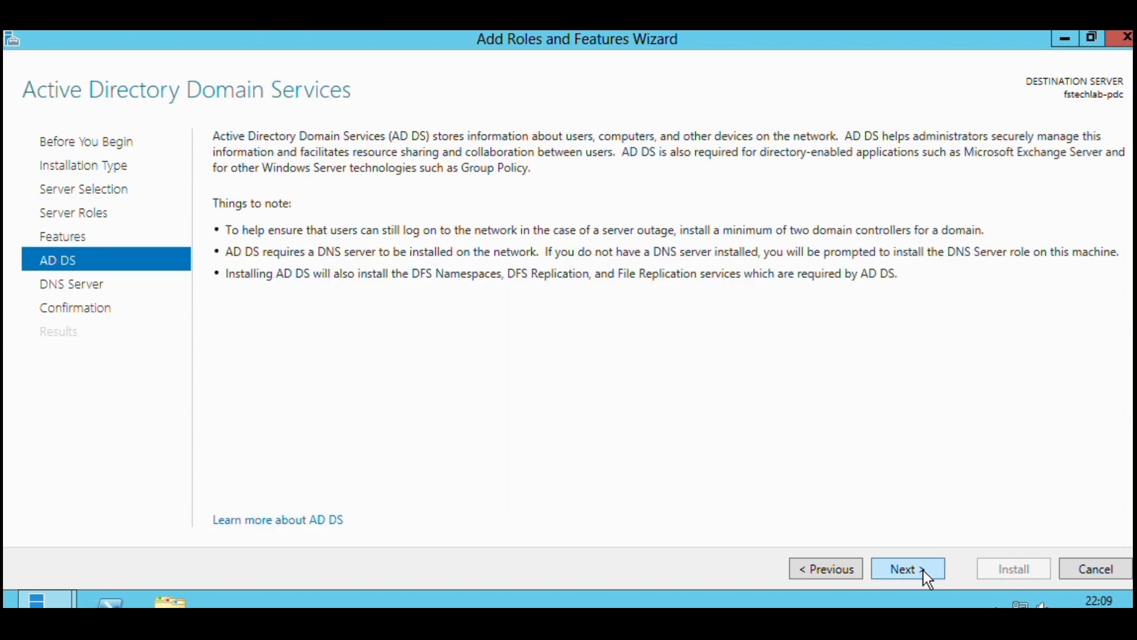
{"action": "left_click", "coordinate": [923, 570]}
{"action": "left_click", "coordinate": [923, 570]}
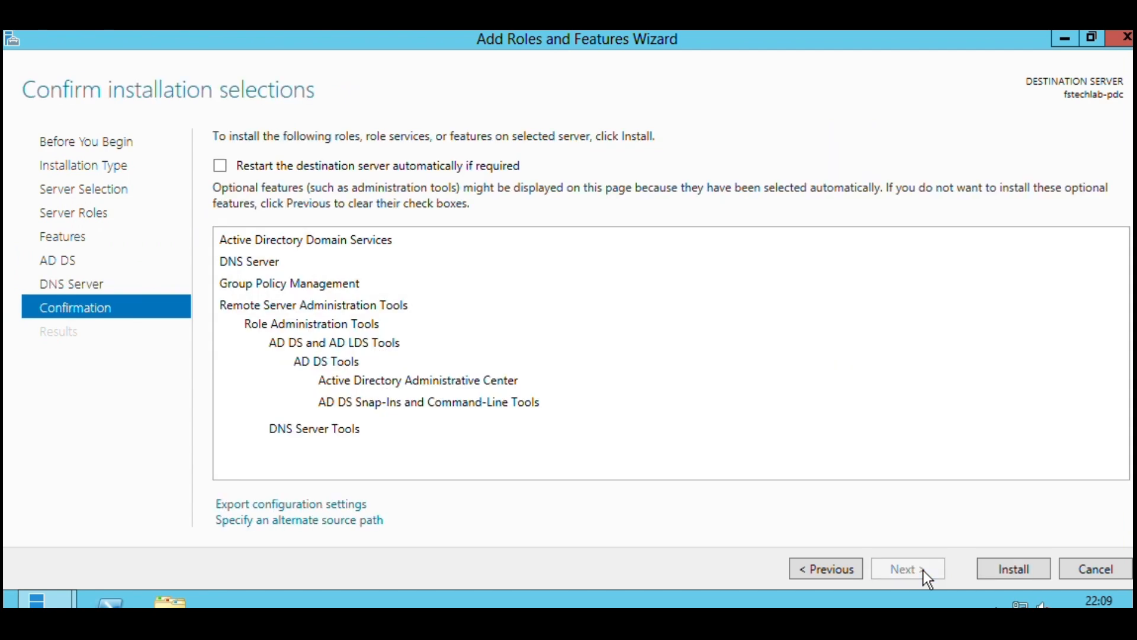
{"action": "left_click", "coordinate": [1003, 570]}
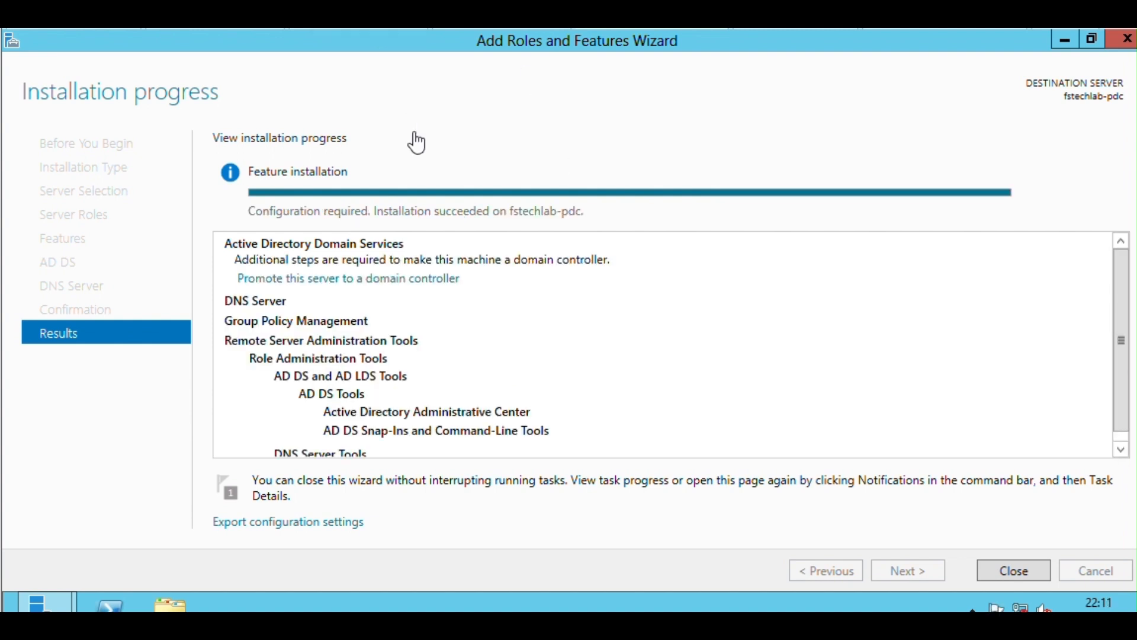
{"action": "left_click", "coordinate": [1002, 584]}
Begin promoting the server to a domain controller, choosing to add a new forest.
{"action": "left_click", "coordinate": [894, 89]}
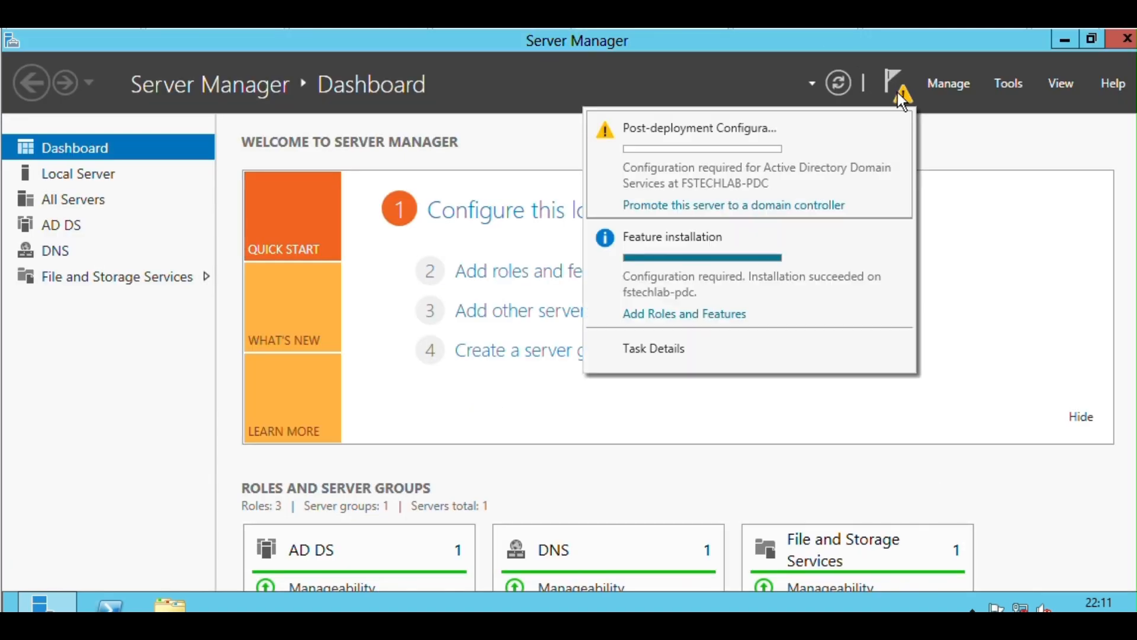
{"action": "left_click", "coordinate": [693, 206]}
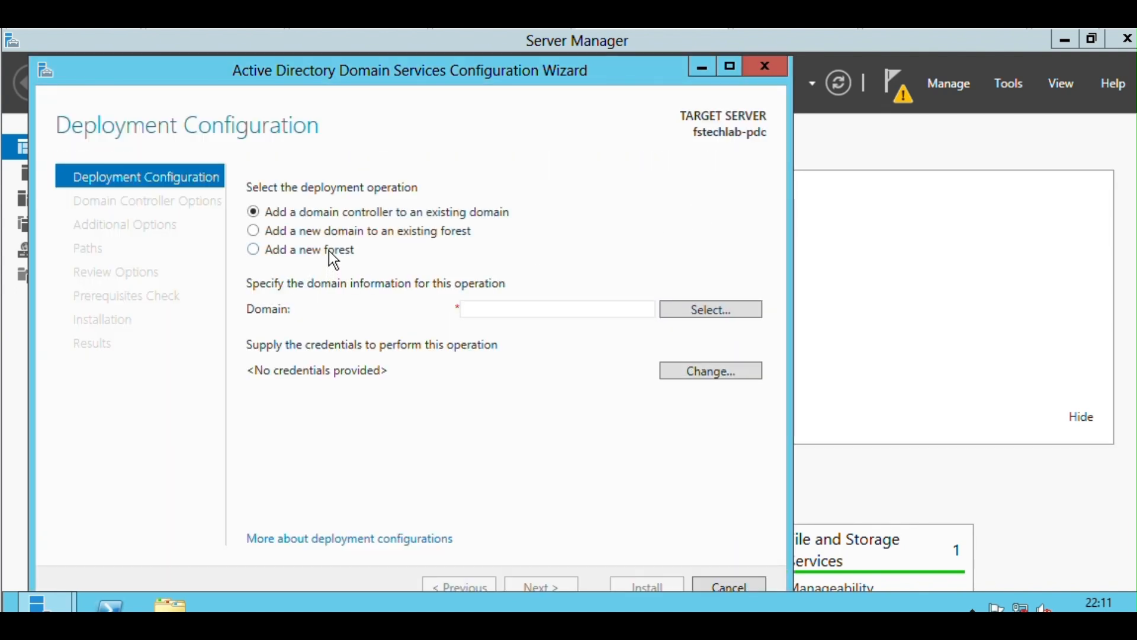
{"action": "left_click", "coordinate": [330, 251]}
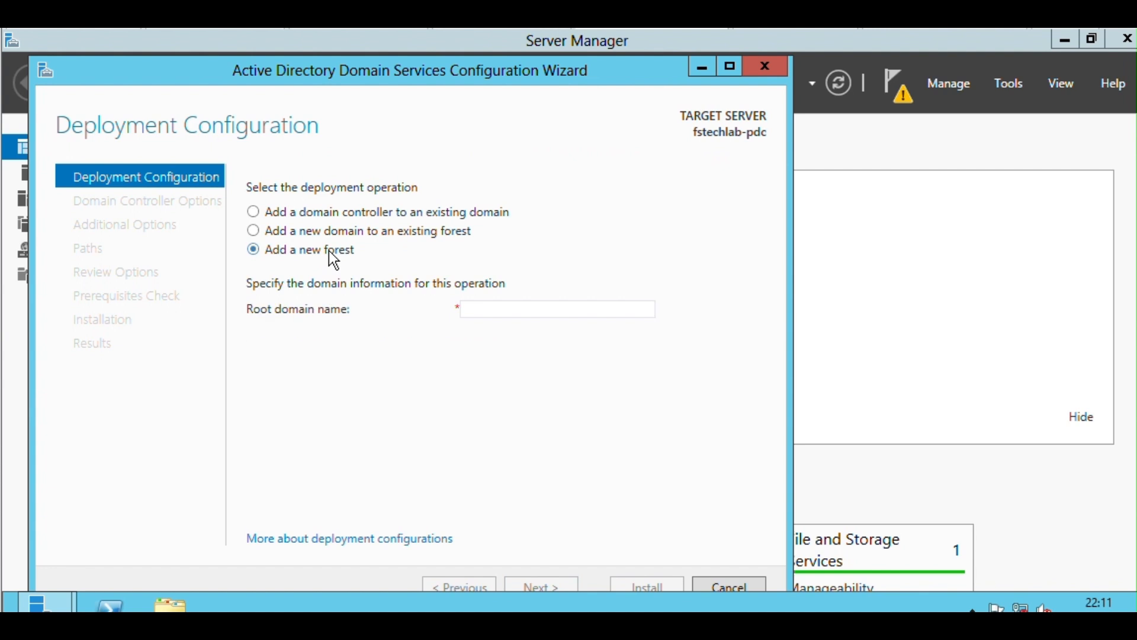
Set the root domain name to fsteklab.local and maximize the configuration wizard.
{"action": "left_click", "coordinate": [504, 312]}
{"action": "type", "text": "fst"}
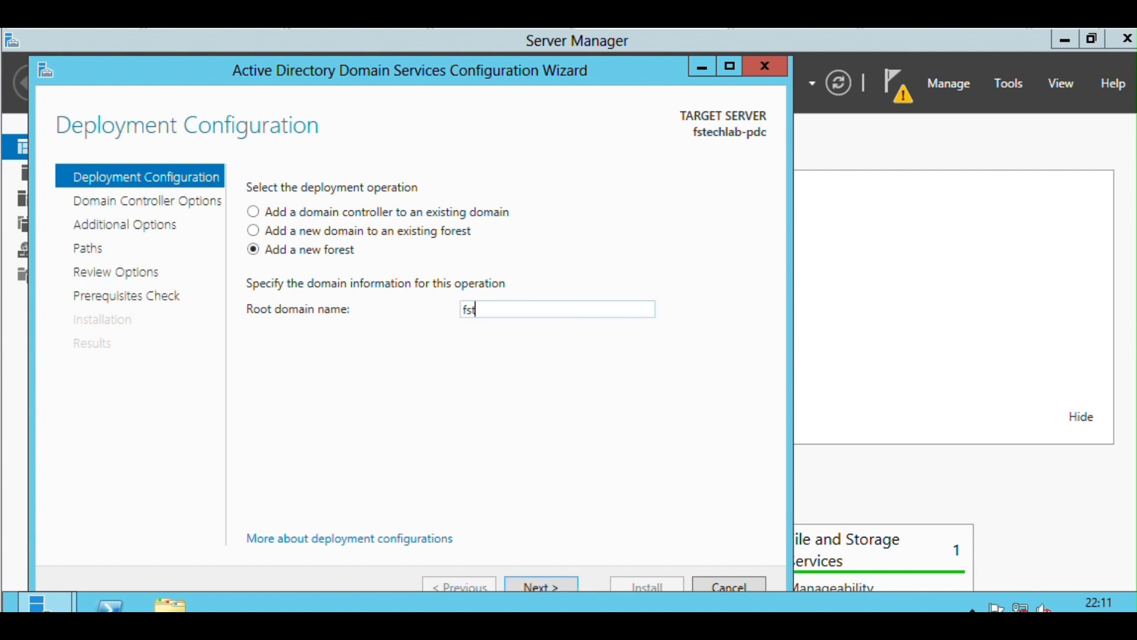
{"action": "type", "text": "eklab.locan"}
{"action": "key", "text": "BackSpace"}
{"action": "type", "text": "l"}
{"action": "double_click", "coordinate": [517, 80]}
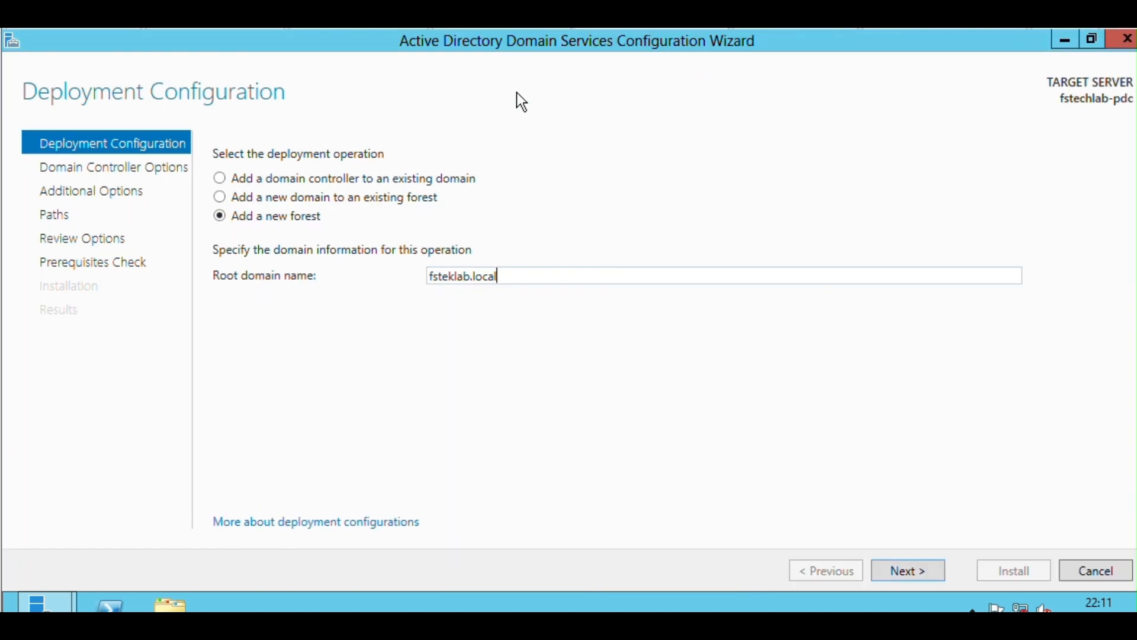
Continue to the domain controller options, keep the Windows Server 2012 forest functional level and check the available domain functional levels.
{"action": "left_click", "coordinate": [922, 571]}
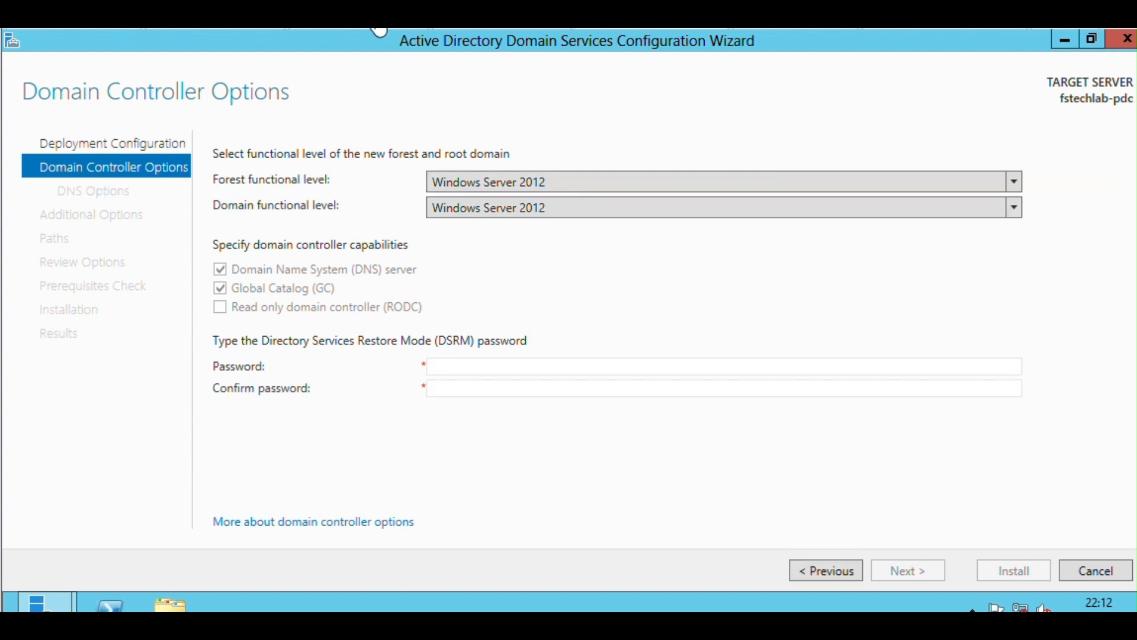
{"action": "left_click", "coordinate": [525, 182]}
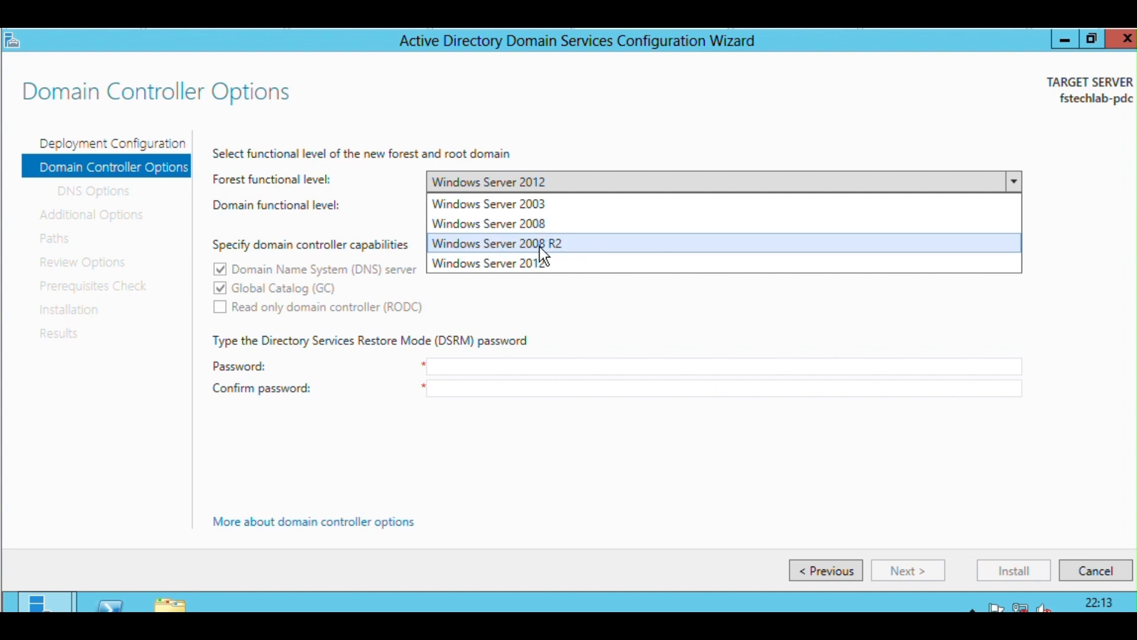
{"action": "left_click", "coordinate": [520, 263]}
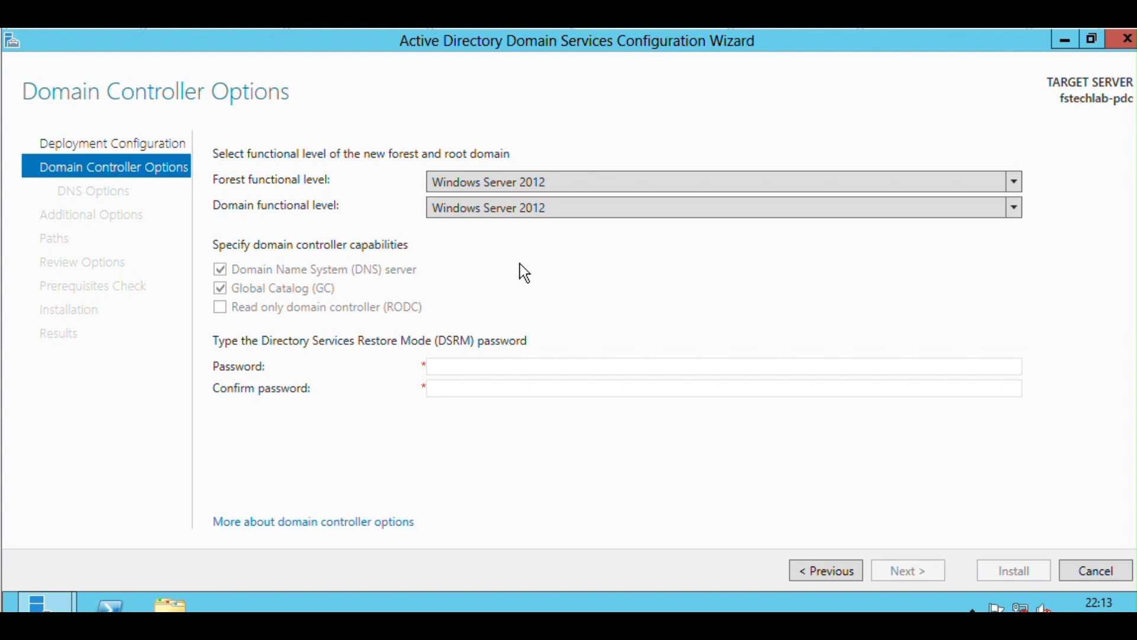
{"action": "left_click", "coordinate": [541, 208]}
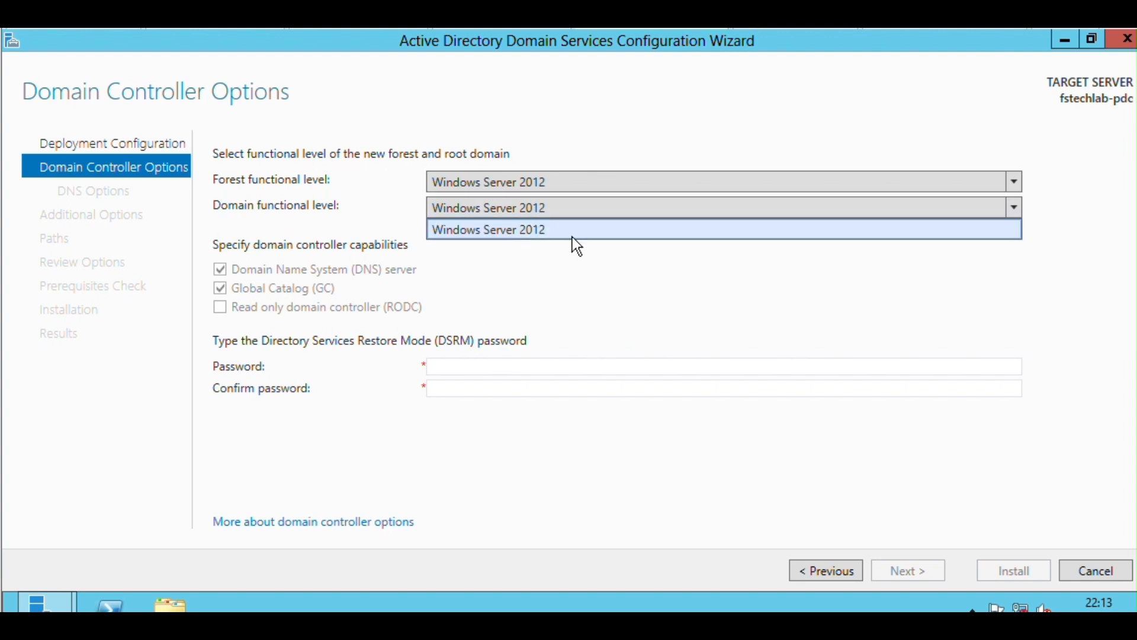
{"action": "left_click", "coordinate": [520, 176]}
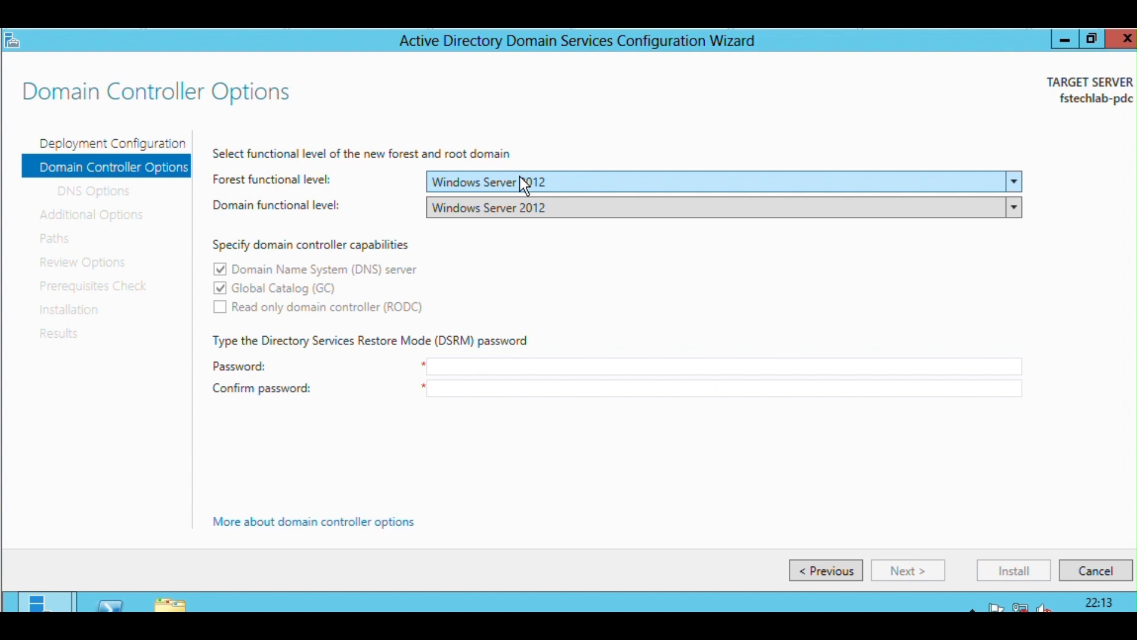
Try Windows Server 2003 as both the forest and domain functional level.
{"action": "left_click", "coordinate": [521, 183]}
{"action": "left_click", "coordinate": [517, 201]}
{"action": "left_click", "coordinate": [521, 210]}
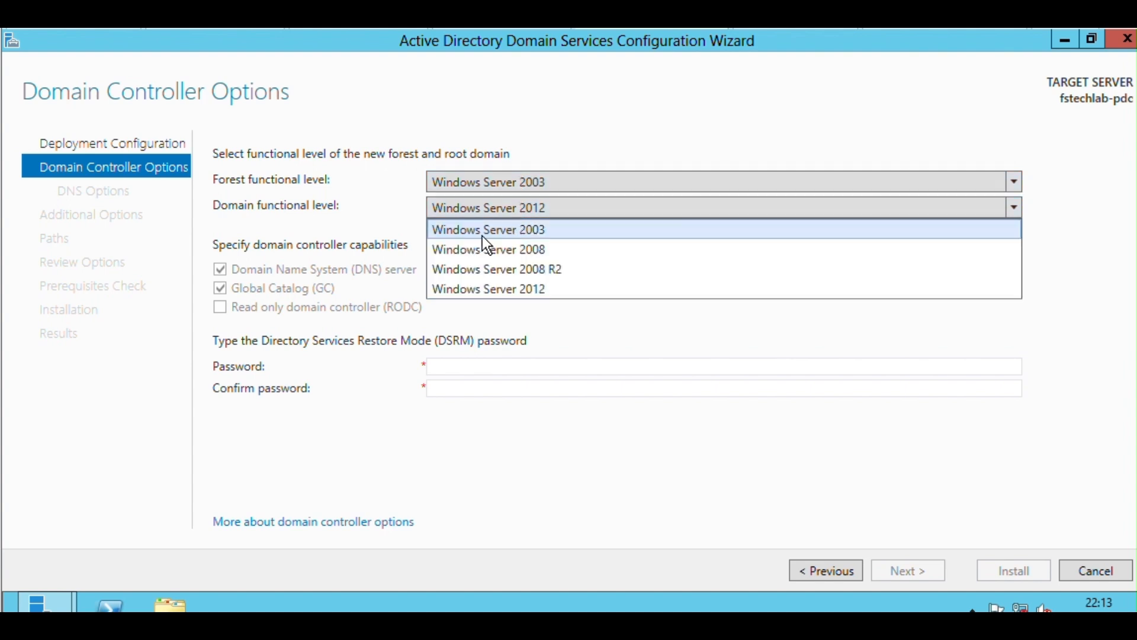
{"action": "left_click", "coordinate": [519, 231]}
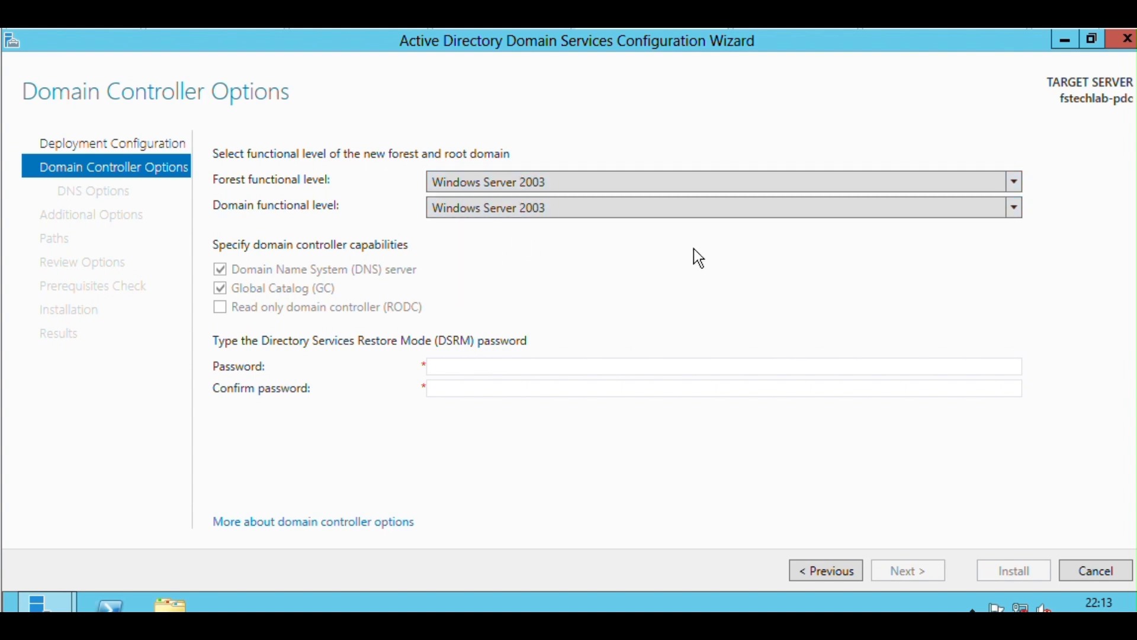
Try Windows Server 2008 and 2008 R2 as the forest functional level, checking the domain functional levels offered for each.
{"action": "left_click", "coordinate": [538, 186]}
{"action": "left_click", "coordinate": [544, 225]}
{"action": "left_click", "coordinate": [541, 209]}
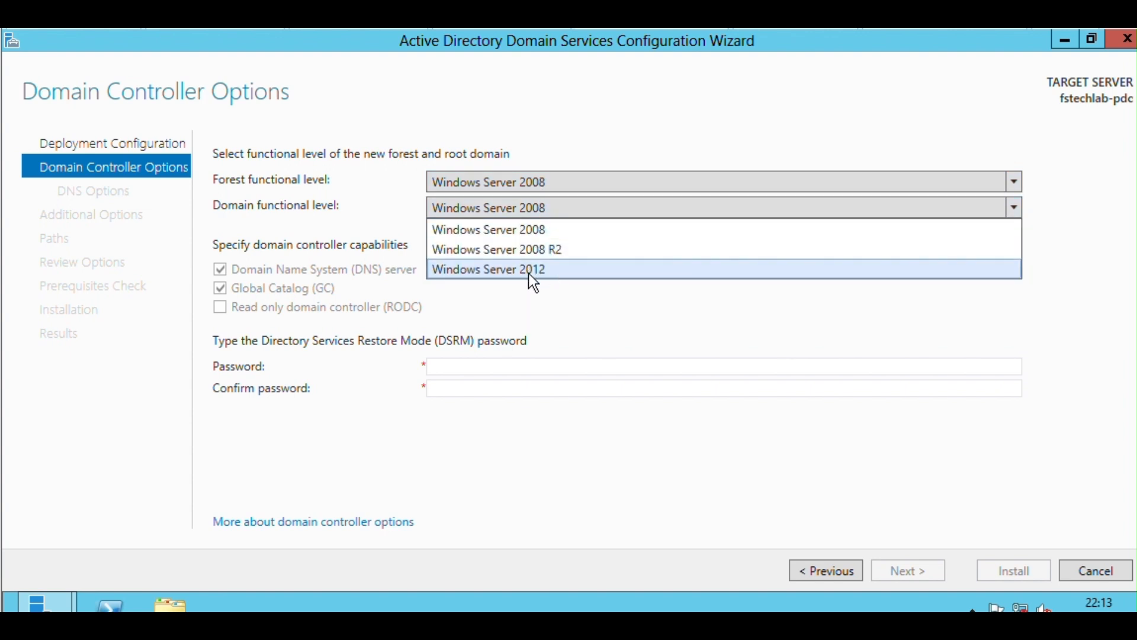
{"action": "left_click", "coordinate": [569, 215]}
{"action": "left_click", "coordinate": [570, 188]}
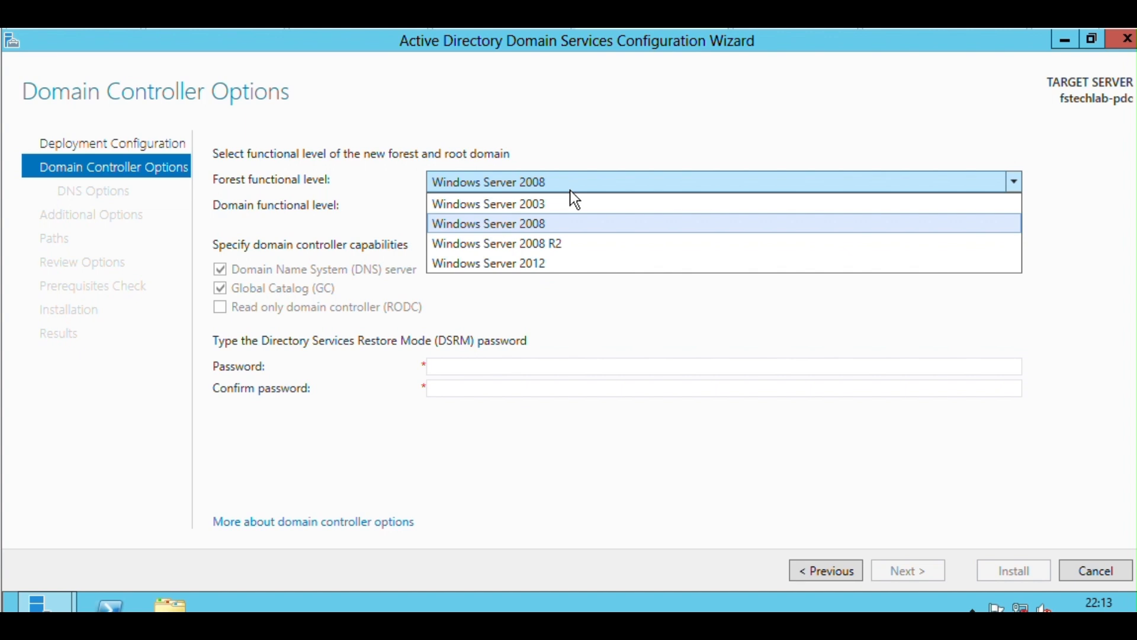
{"action": "left_click", "coordinate": [566, 227]}
{"action": "left_click", "coordinate": [566, 205]}
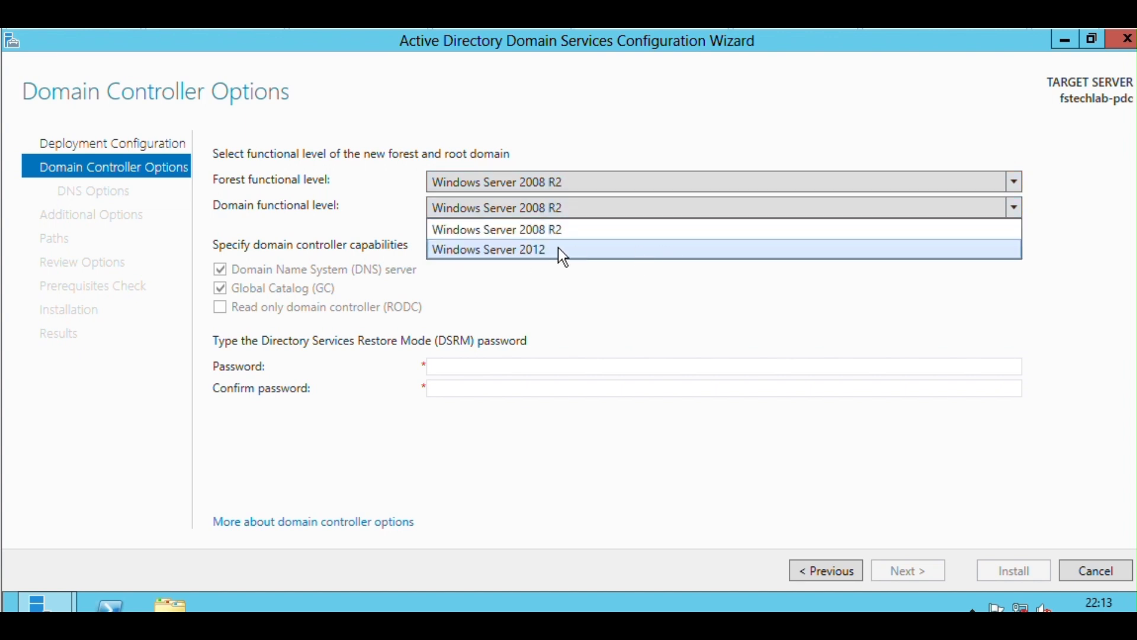
Set the forest functional level to Windows Server 2012 and keep the domain functional level at Windows Server 2012.
{"action": "left_click", "coordinate": [584, 181]}
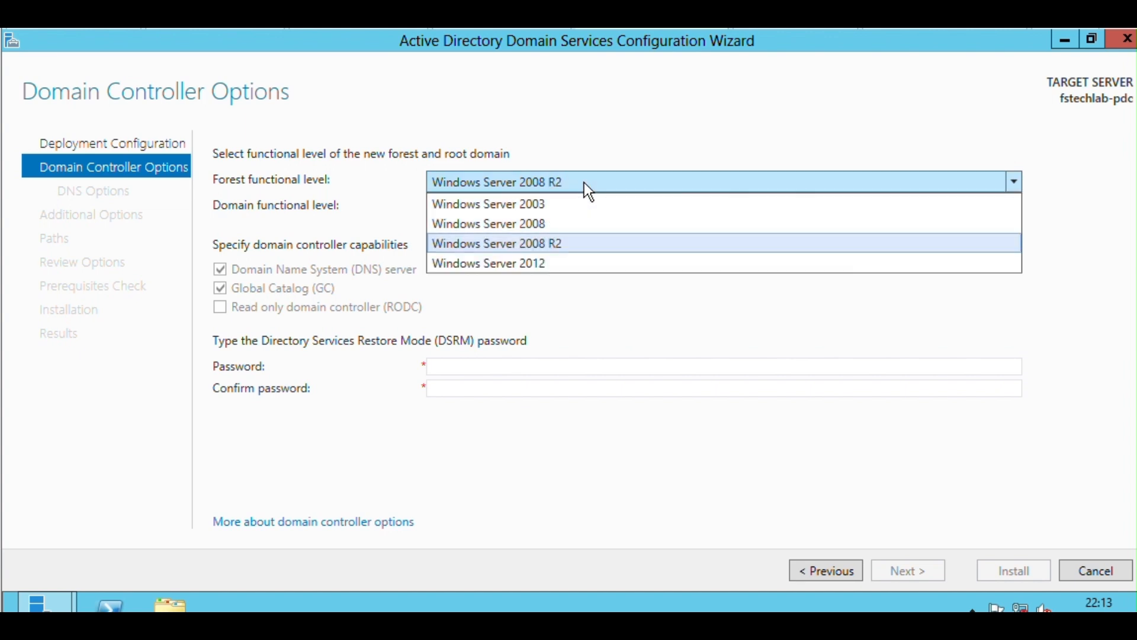
{"action": "left_click", "coordinate": [582, 241]}
{"action": "key", "text": "Down"}
{"action": "left_click", "coordinate": [584, 205]}
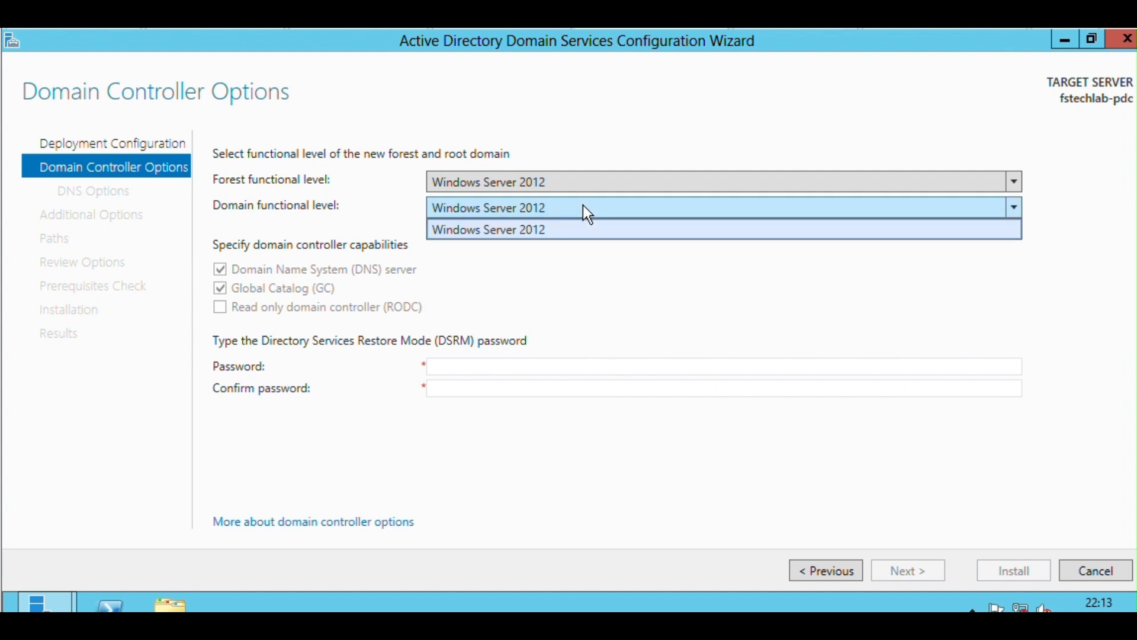
{"action": "left_click", "coordinate": [582, 205]}
Enter and confirm the Directory Services Restore Mode password, and continue to the DNS options.
{"action": "left_click", "coordinate": [502, 366]}
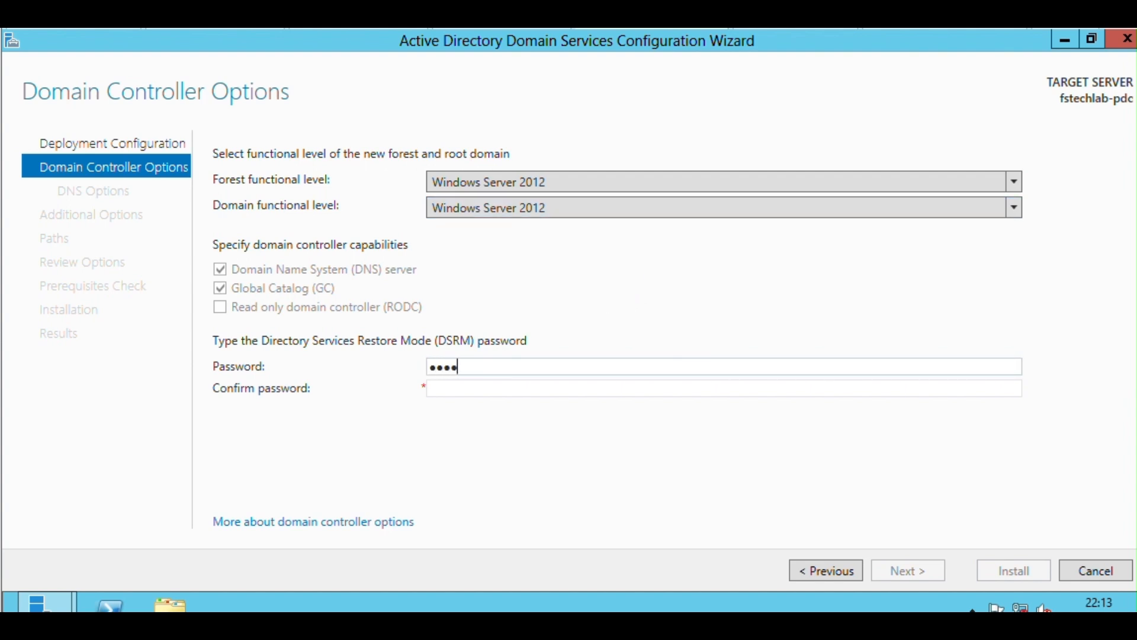
{"action": "key", "text": "Tab"}
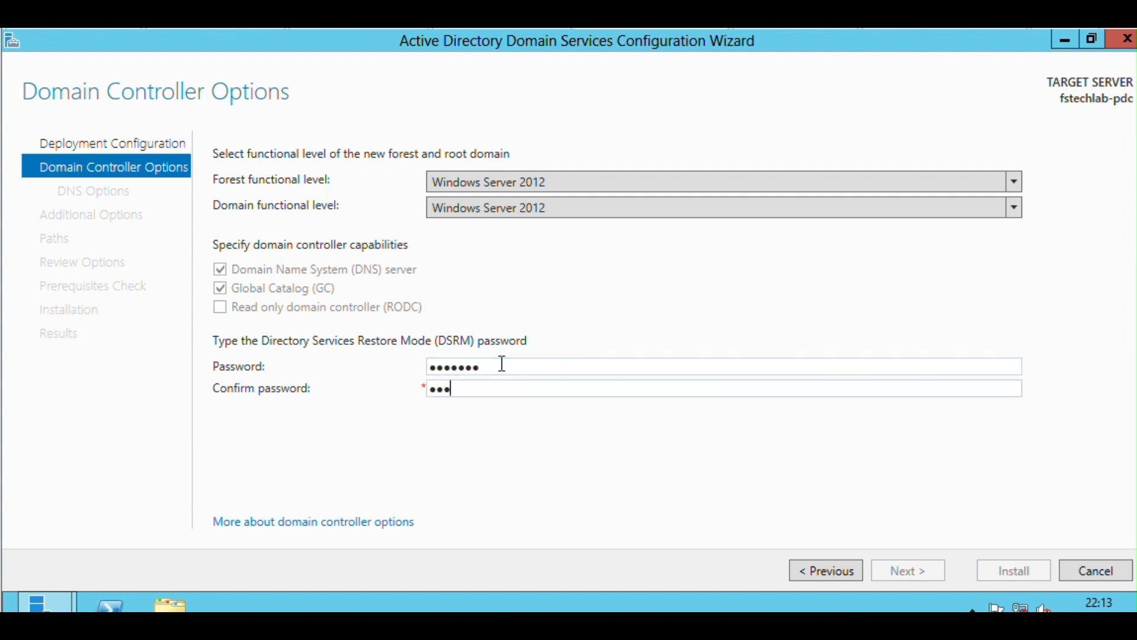
{"action": "type", "text": "********"}
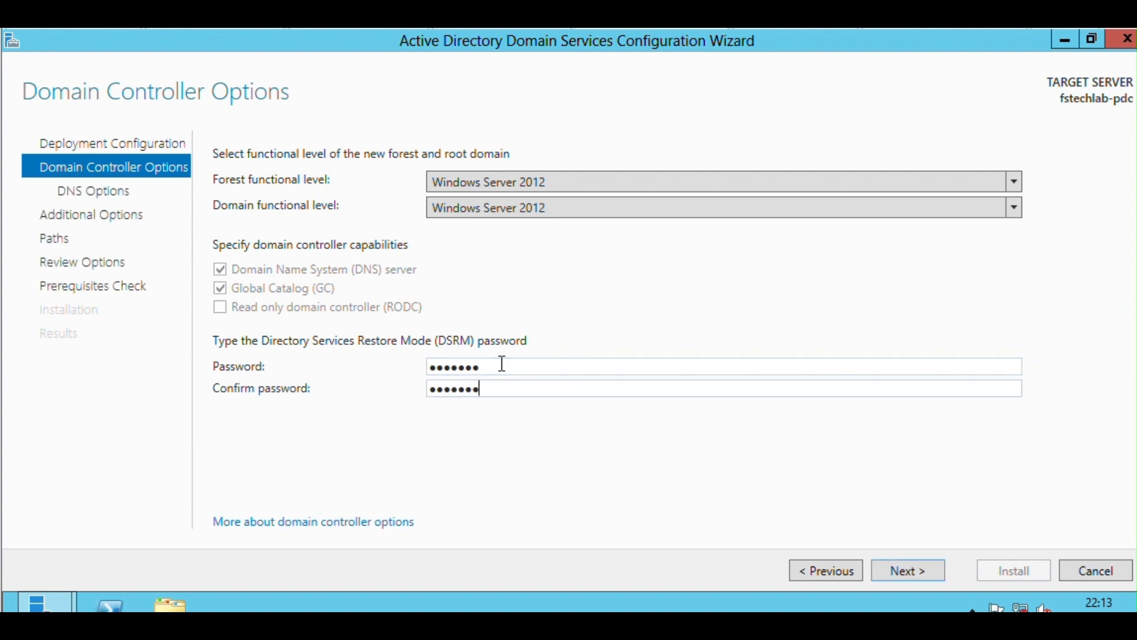
{"action": "left_click", "coordinate": [918, 566]}
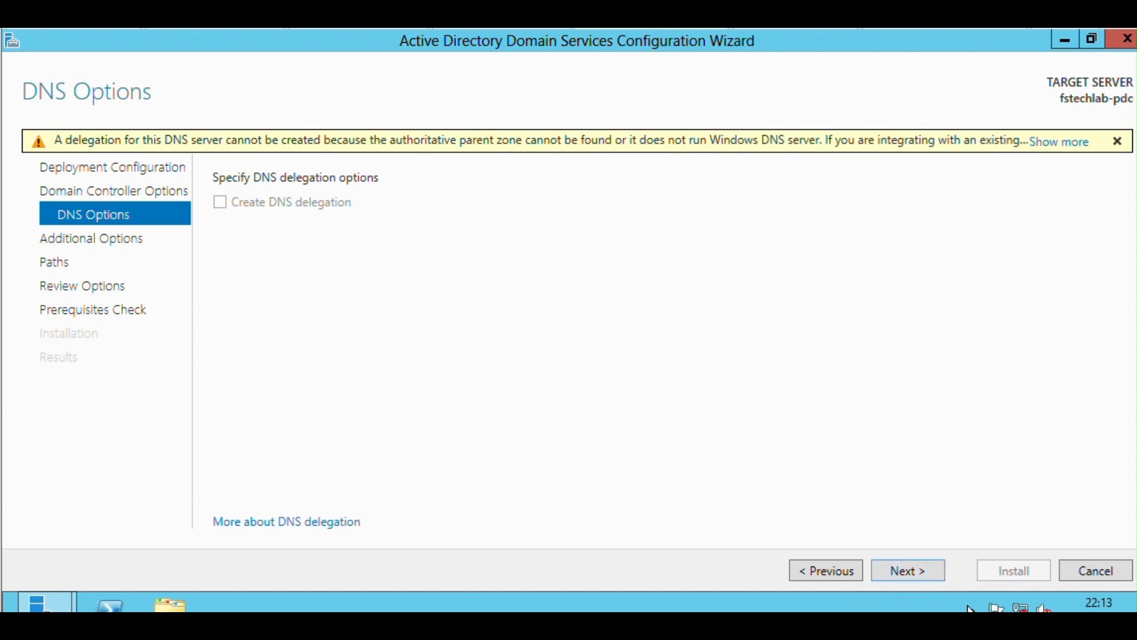
Accept the default DNS delegation setting, the NetBIOS domain name FSTEKLAB and the default database, log and SYSVOL folders.
{"action": "left_click", "coordinate": [912, 575]}
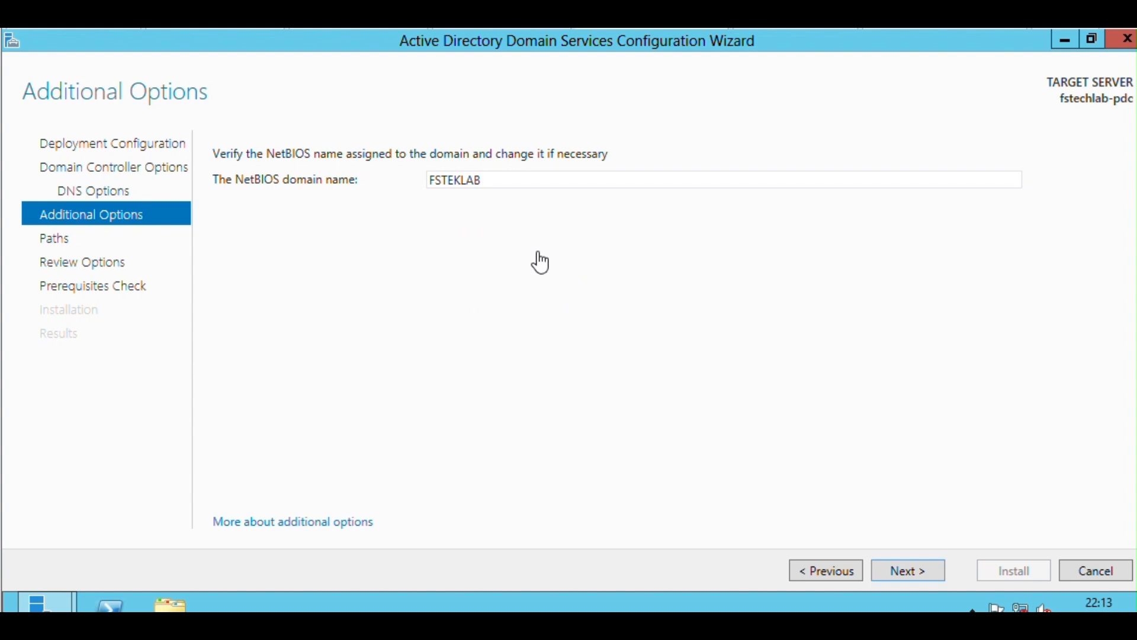
{"action": "left_click", "coordinate": [937, 568]}
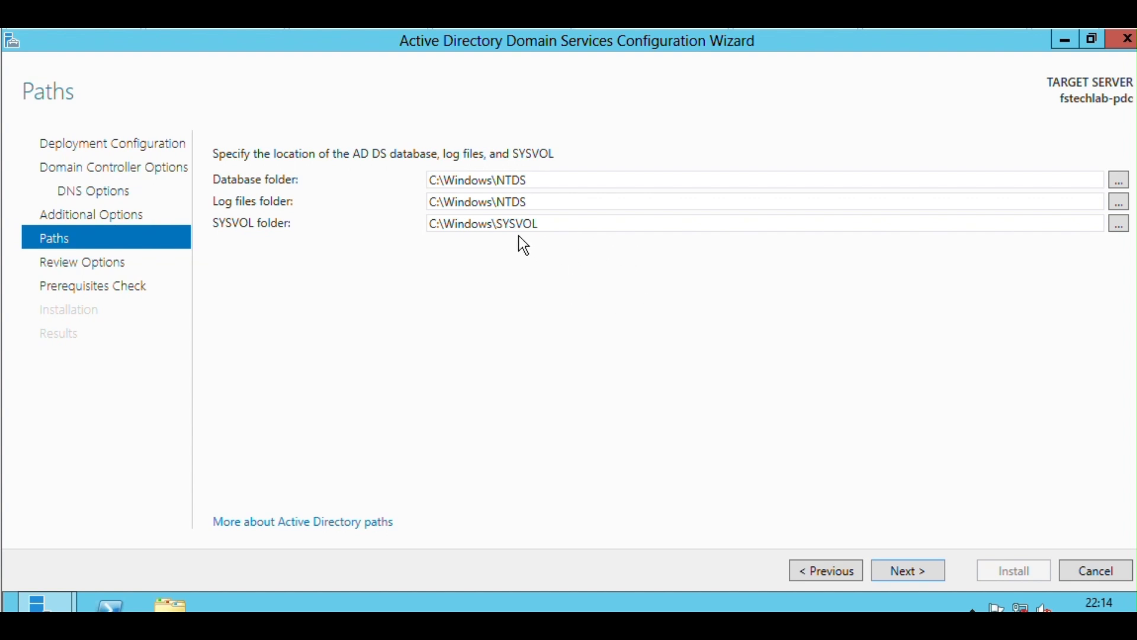
{"action": "left_click", "coordinate": [895, 570]}
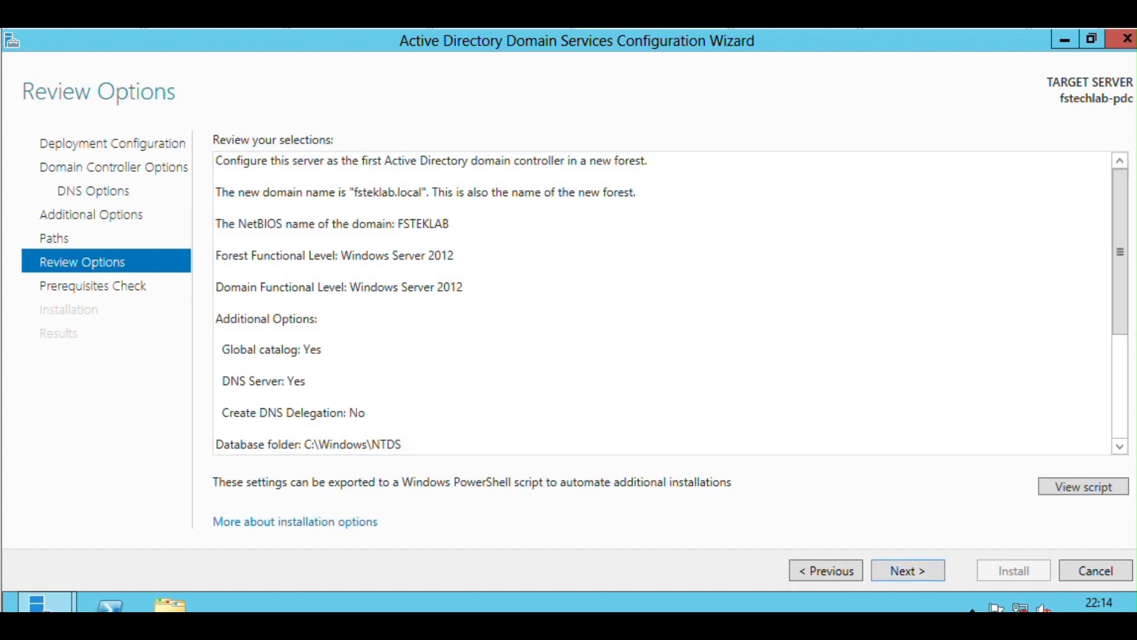
Review the selected options, run the prerequisites check and start the domain controller installation.
{"action": "left_click_drag", "start_coordinate": [1120, 251], "coordinate": [1112, 208]}
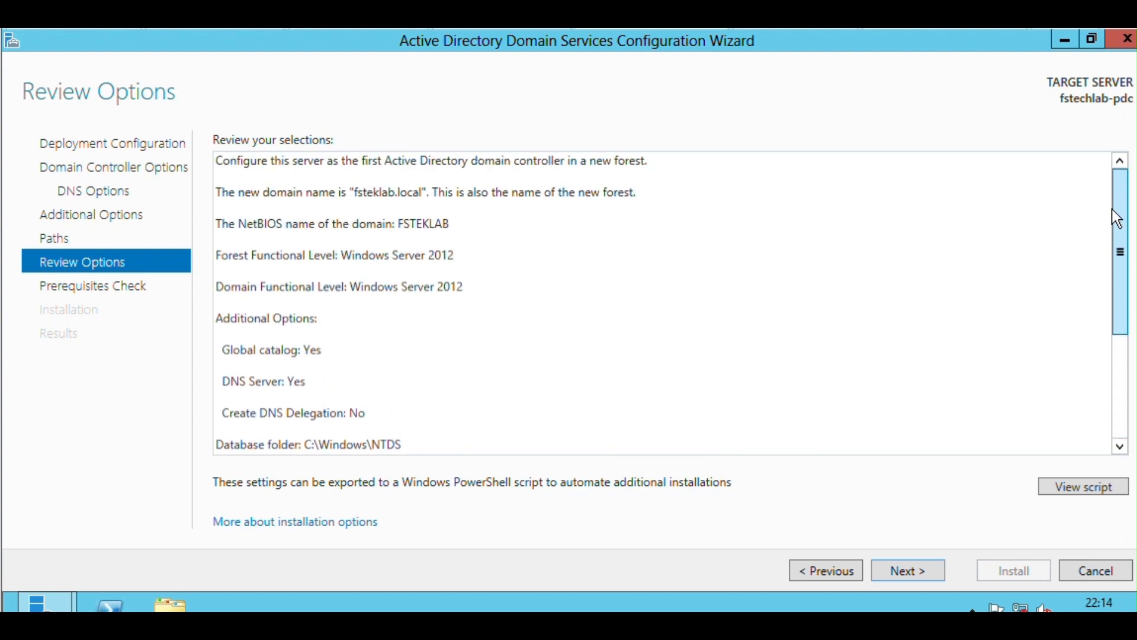
{"action": "left_click", "coordinate": [920, 569]}
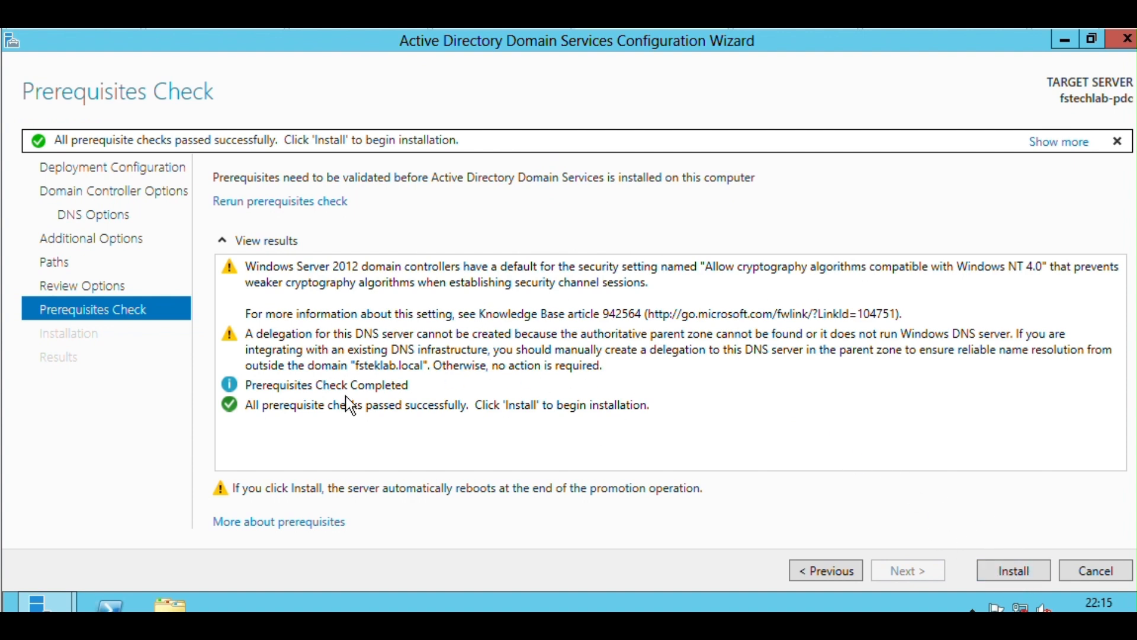
{"action": "left_click", "coordinate": [1004, 578]}
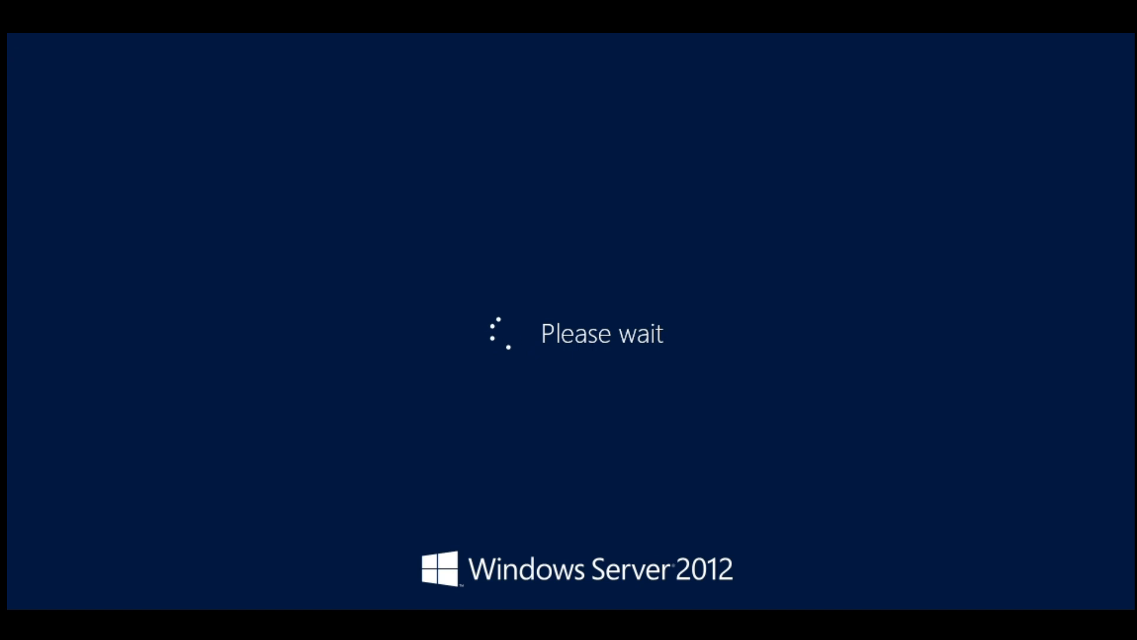
Sign in to the restarted server as FSTEKLAB\Administrator, entering the account password.
{"action": "key", "text": "ctrl+alt+Delete"}
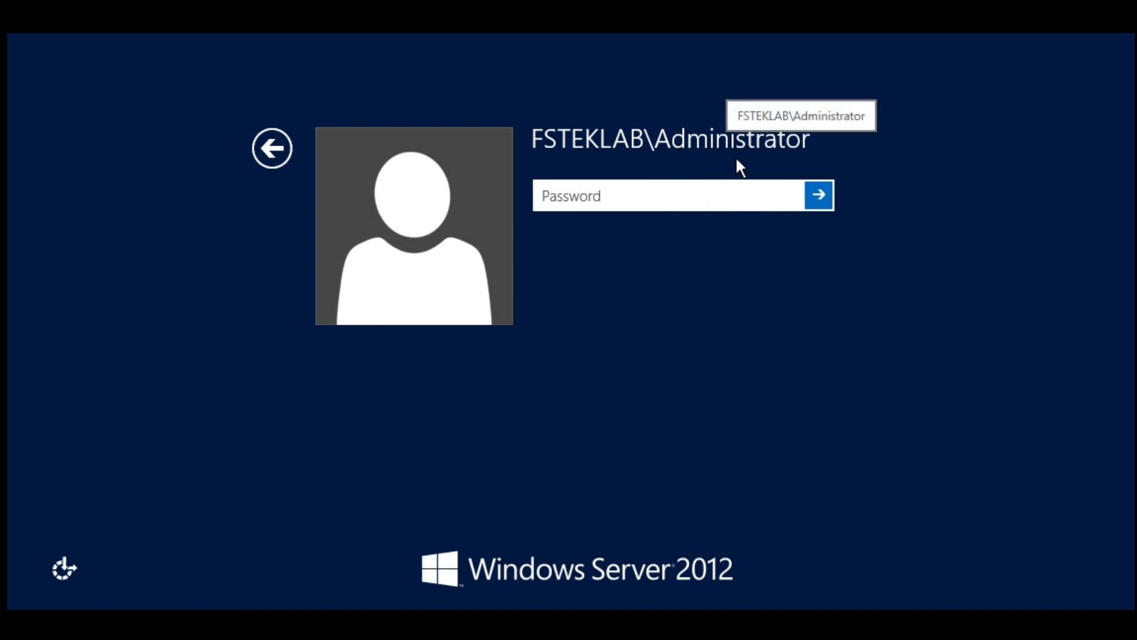
{"action": "type", "text": "******"}
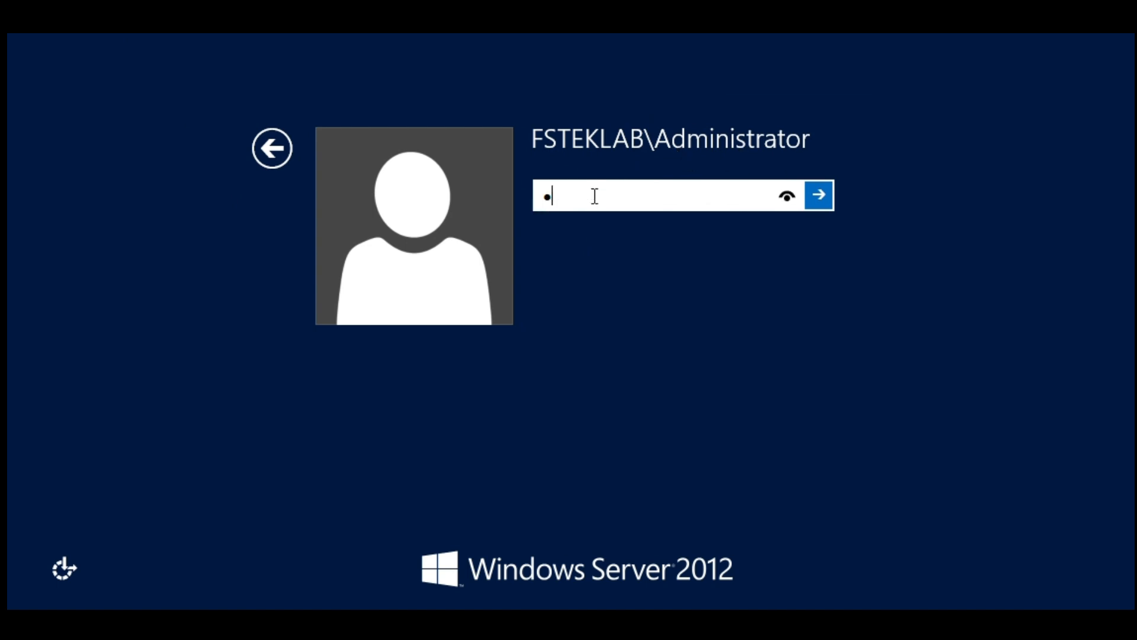
{"action": "key", "text": "Return"}
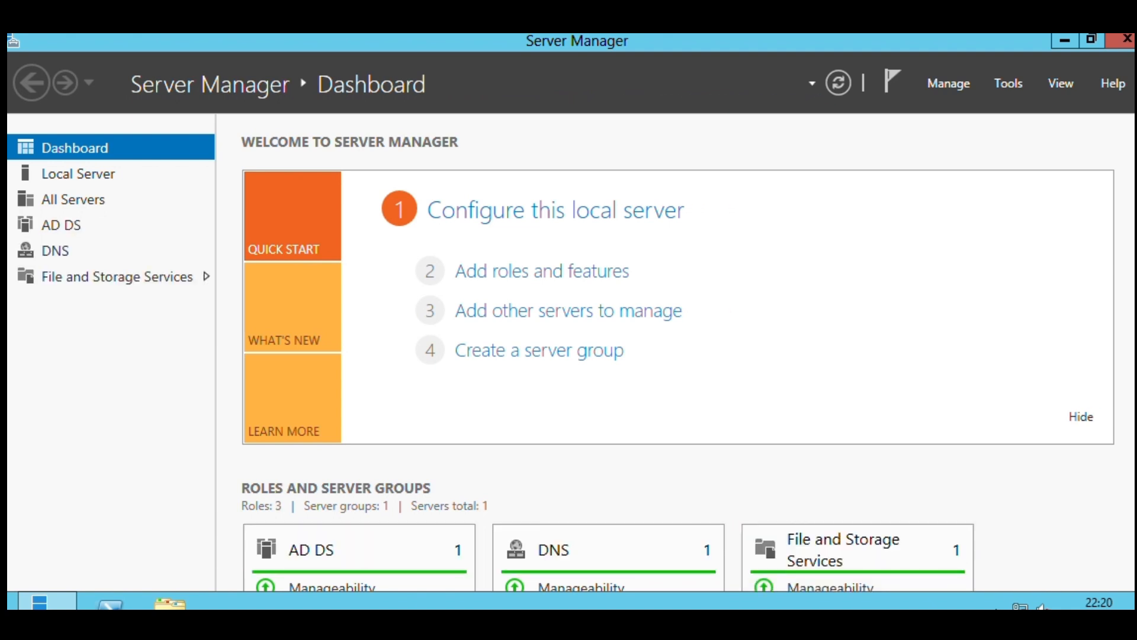
Open the Internet Protocol Version 4 properties of the local server's Ethernet0 connection.
{"action": "left_click", "coordinate": [126, 173]}
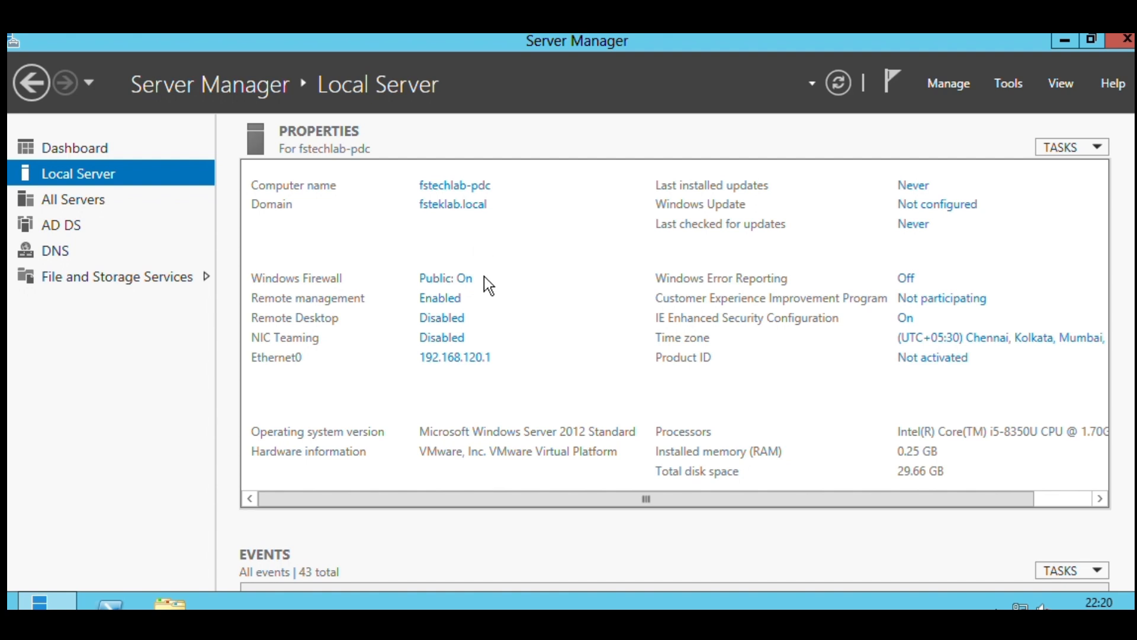
{"action": "left_click", "coordinate": [467, 359]}
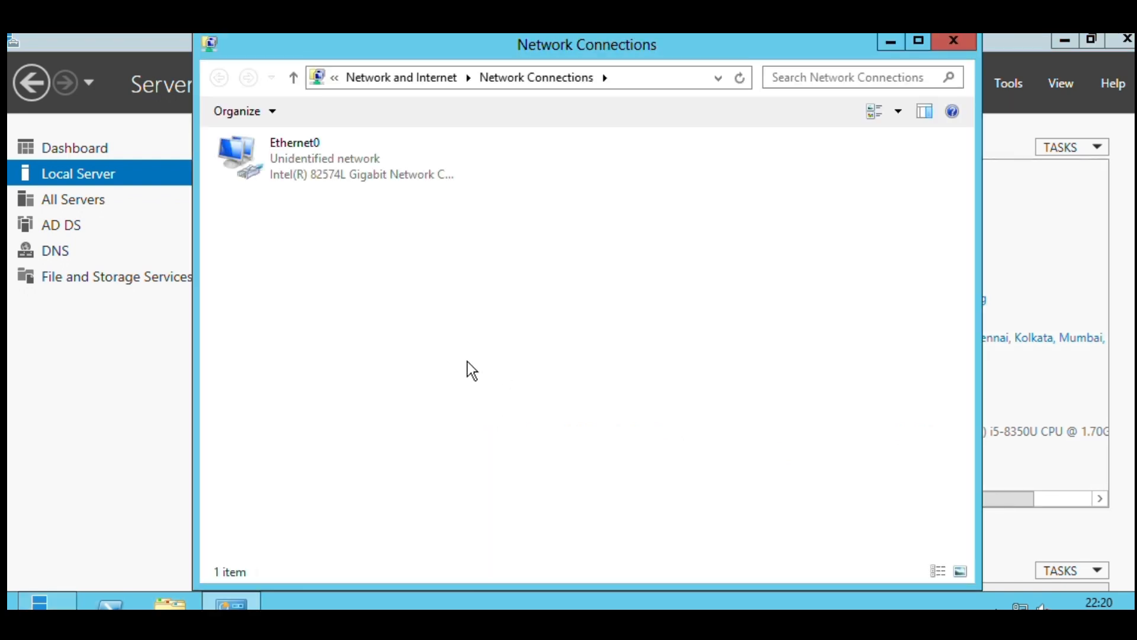
{"action": "double_click", "coordinate": [292, 166]}
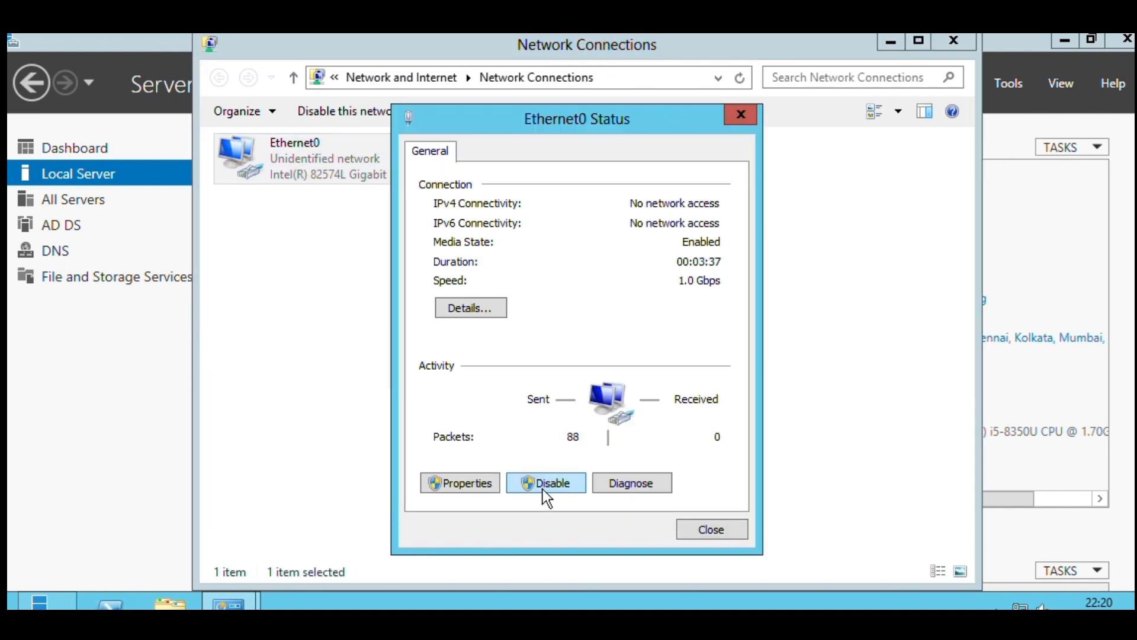
{"action": "left_click", "coordinate": [491, 489]}
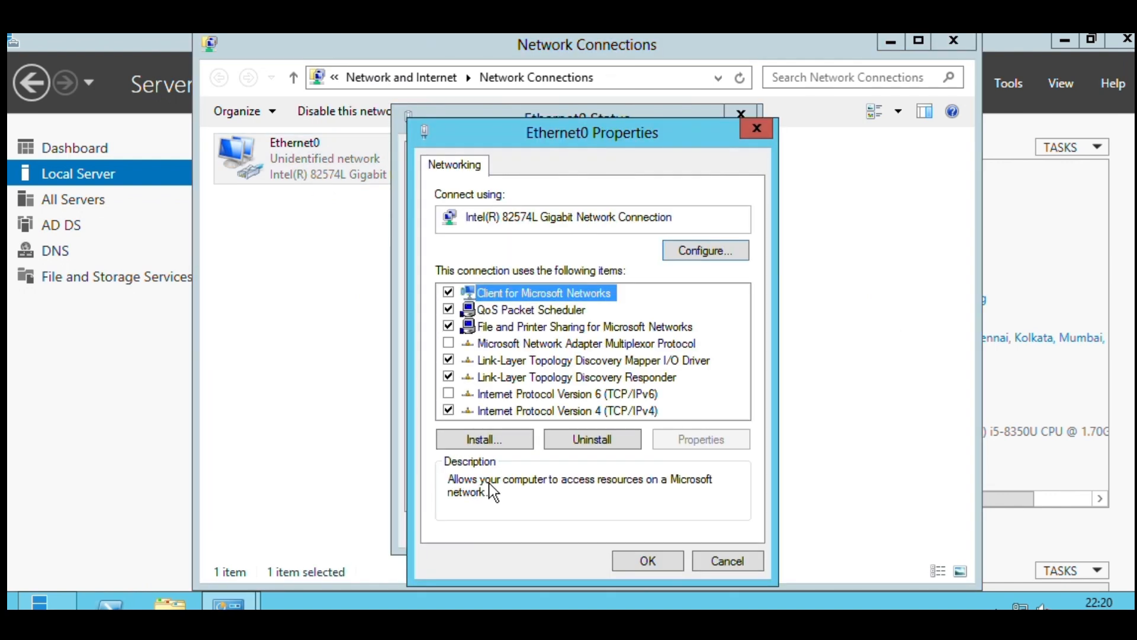
{"action": "double_click", "coordinate": [534, 404]}
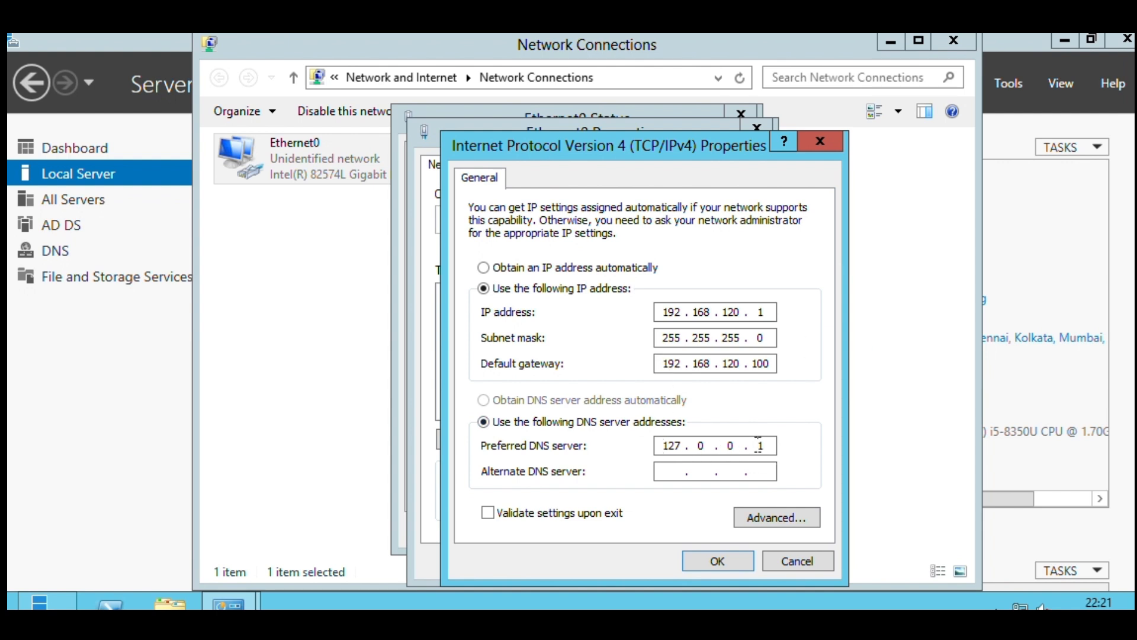
Set Ethernet0's preferred DNS server to 192.168.120.1, save the settings and close the network windows.
{"action": "key", "text": "BackSpace"}
{"action": "key", "text": "BackSpace"}
{"action": "key", "text": "BackSpace"}
{"action": "key", "text": "BackSpace"}
{"action": "key", "text": "BackSpace"}
{"action": "key", "text": "BackSpace"}
{"action": "type", "text": "192.168.120.1"}
{"action": "left_click", "coordinate": [704, 561]}
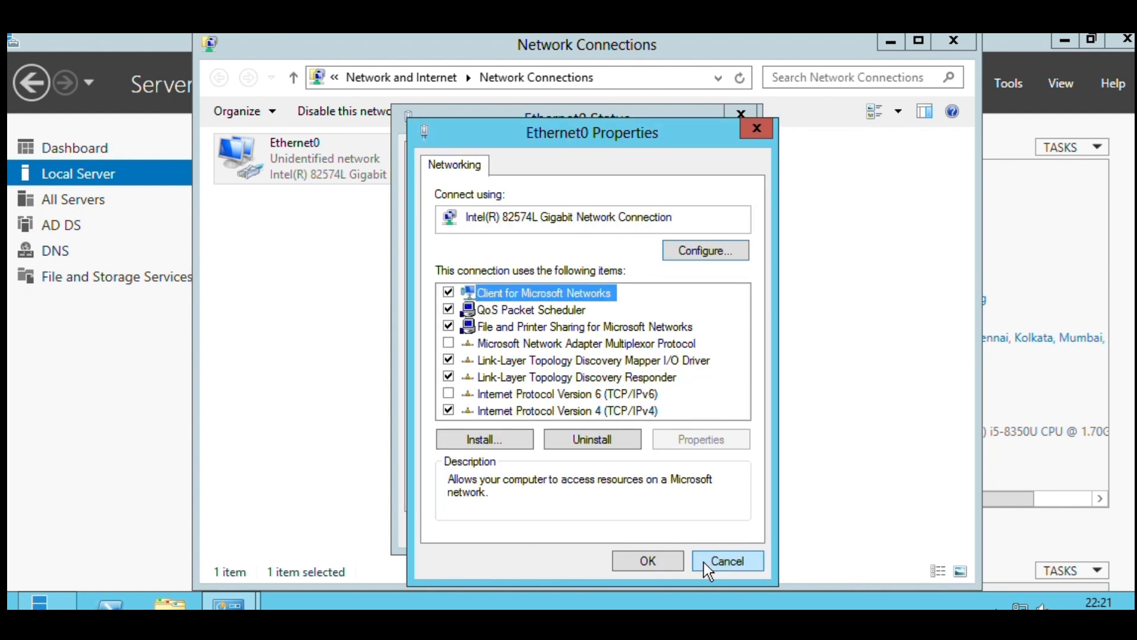
{"action": "left_click", "coordinate": [642, 560]}
{"action": "left_click", "coordinate": [715, 528]}
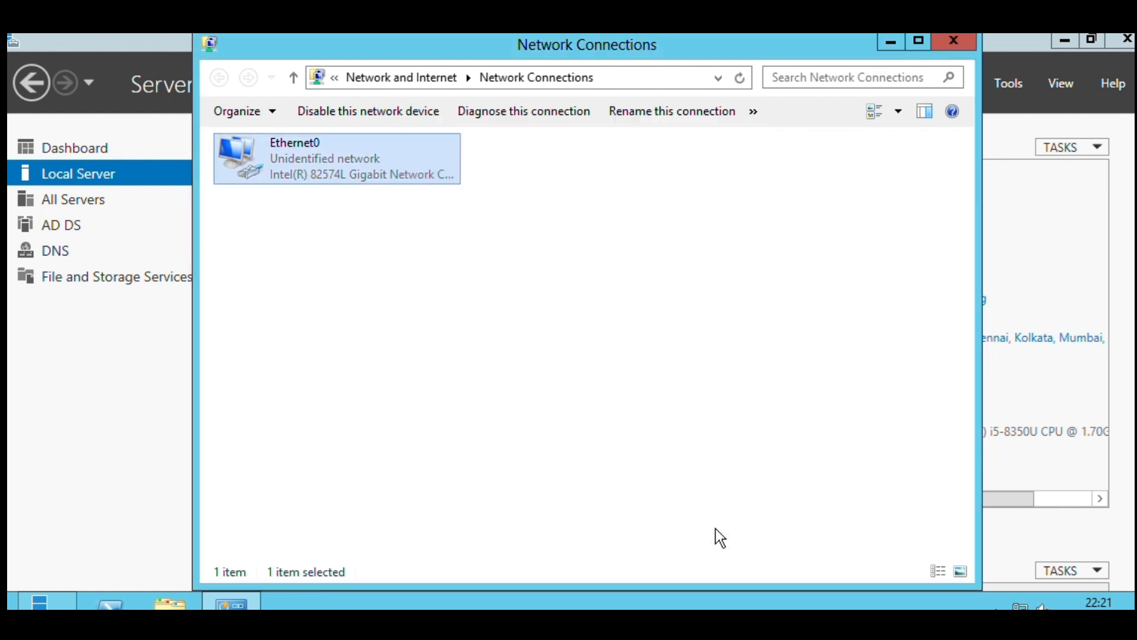
{"action": "left_click", "coordinate": [943, 45]}
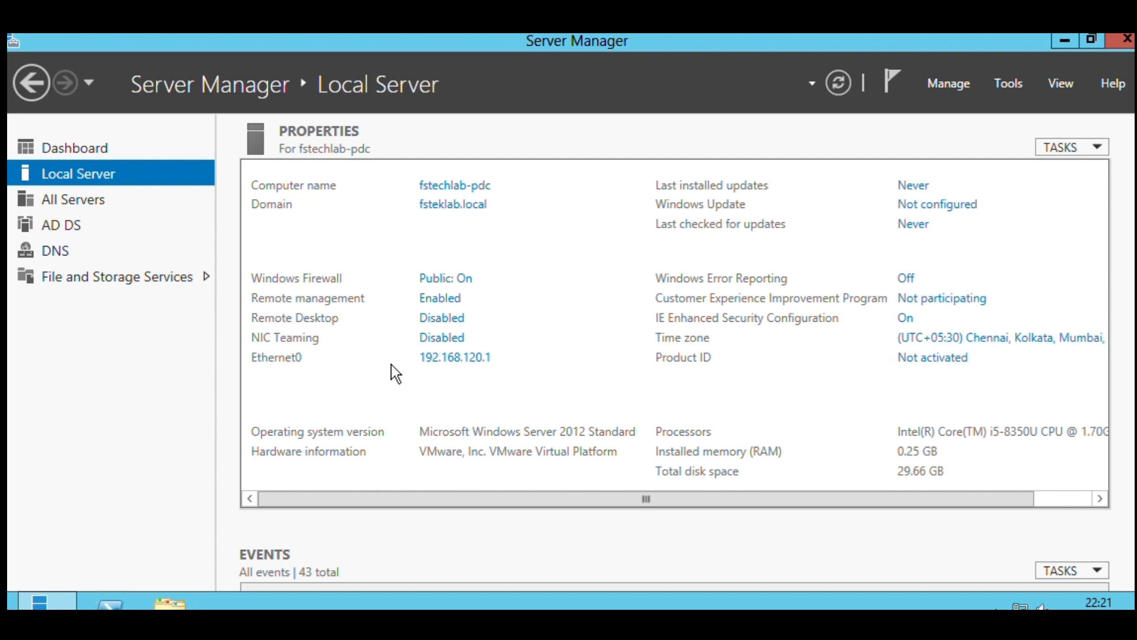
Examine the Active Directory and DNS management tools on the Start screen, and return to the desktop.
{"action": "key", "text": "super"}
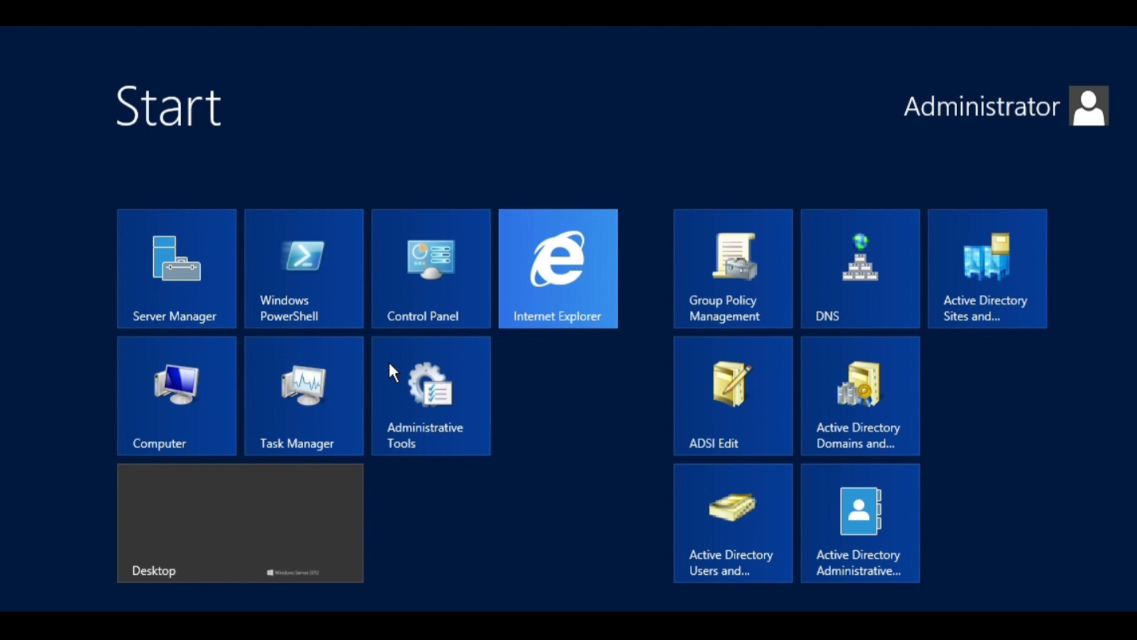
{"action": "key", "text": "super"}
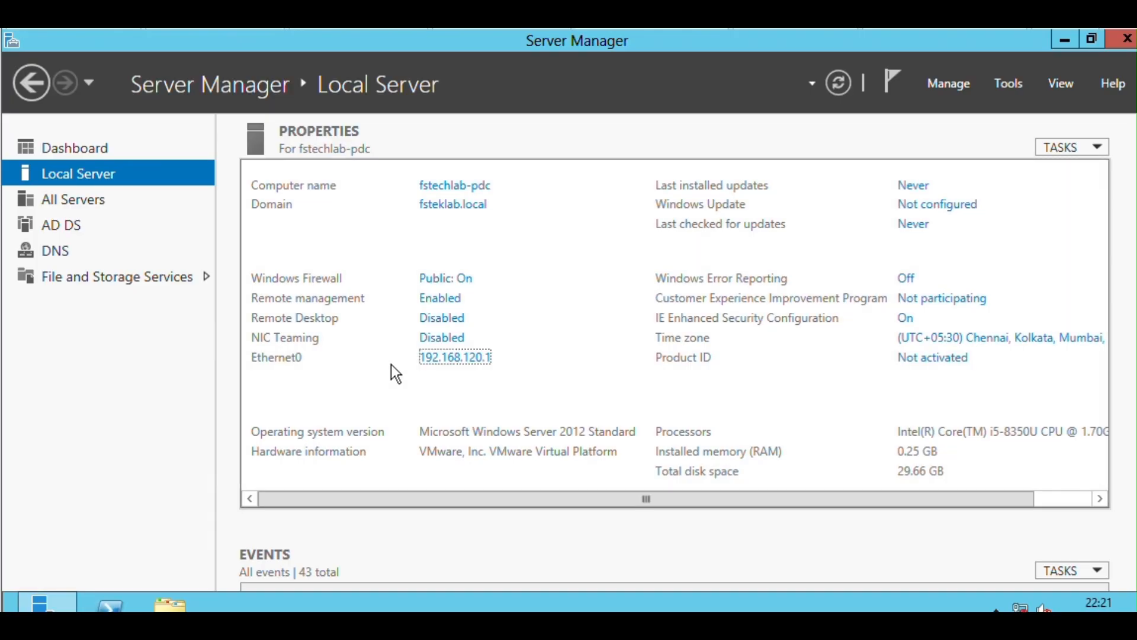
Browse to the C:\Windows\NTDS folder in File Explorer to examine the Active Directory database files.
{"action": "left_click", "coordinate": [171, 603]}
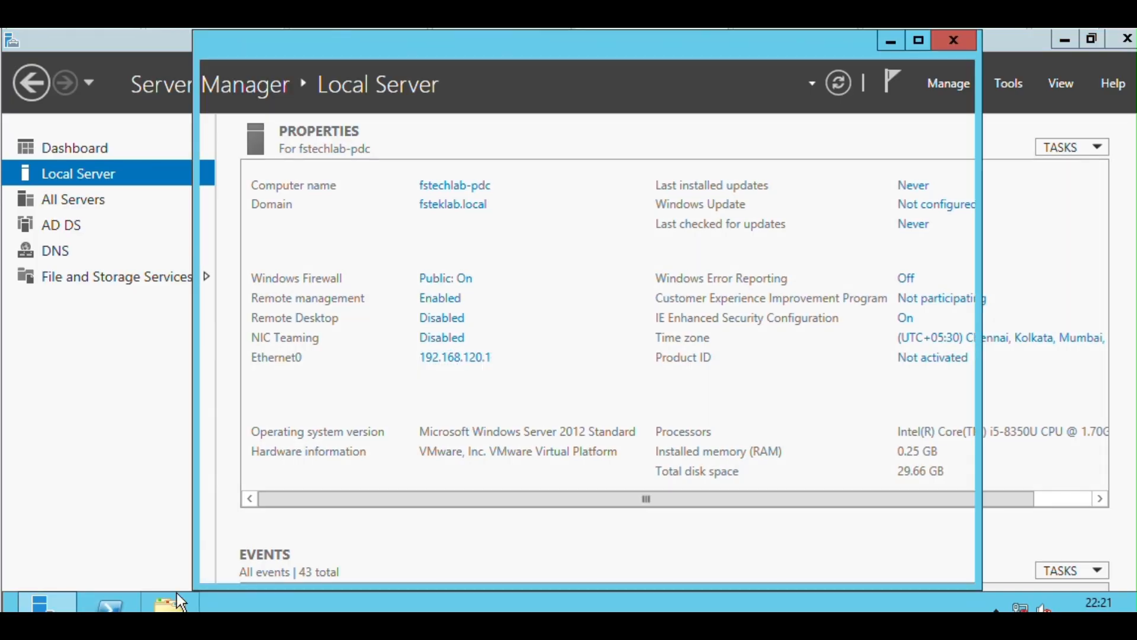
{"action": "left_click", "coordinate": [255, 370]}
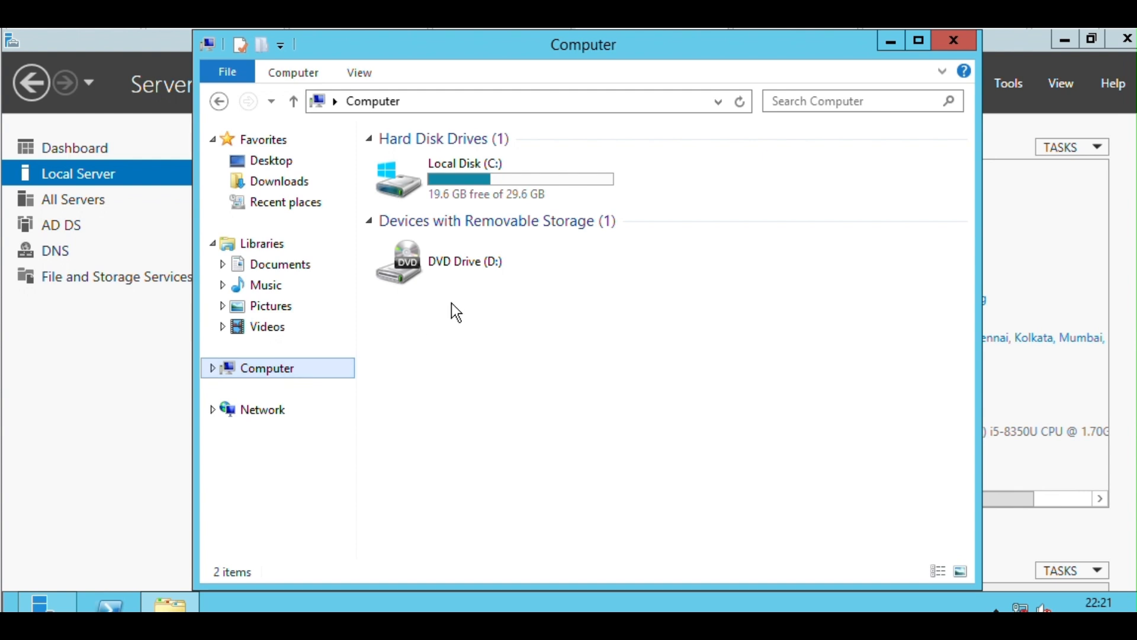
{"action": "double_click", "coordinate": [485, 188]}
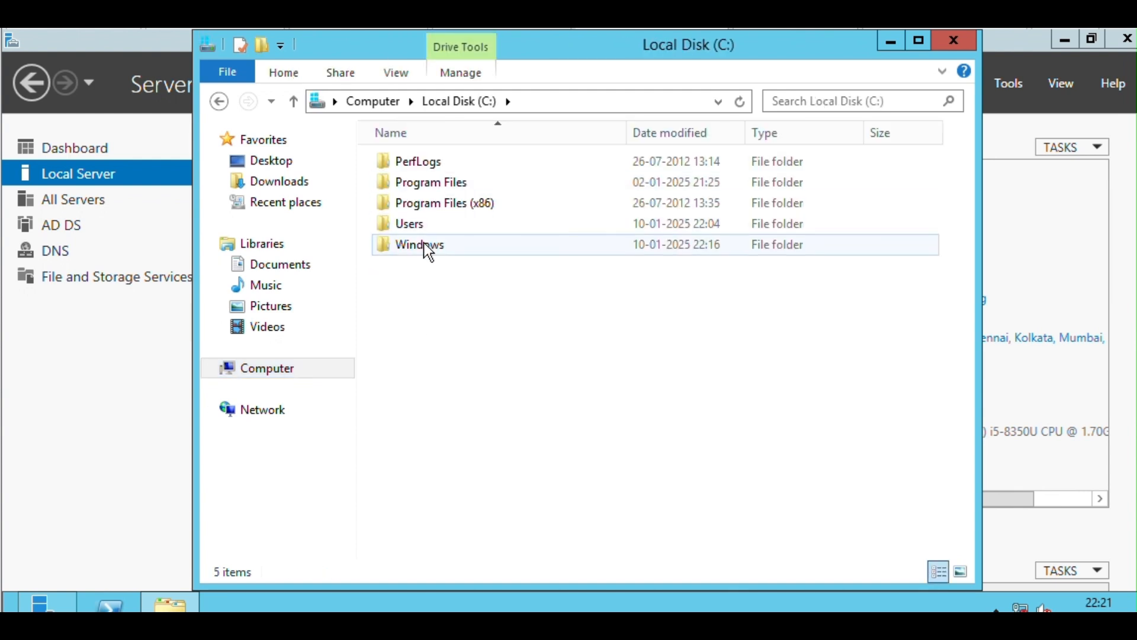
{"action": "double_click", "coordinate": [424, 244]}
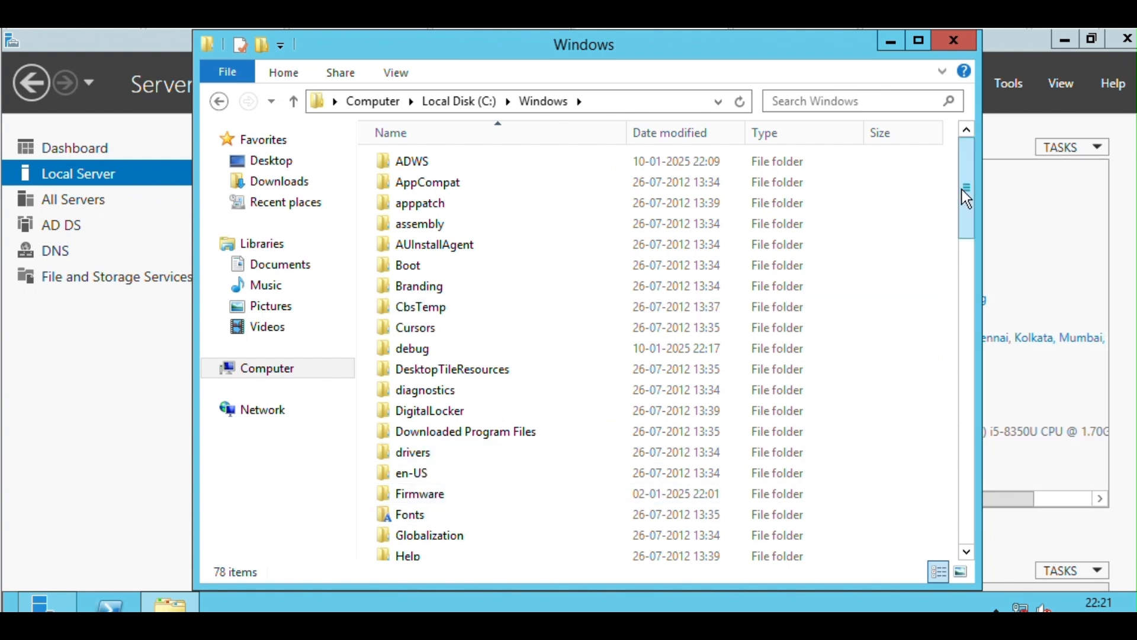
{"action": "left_click_drag", "start_coordinate": [966, 190], "coordinate": [968, 260]}
{"action": "double_click", "coordinate": [407, 455]}
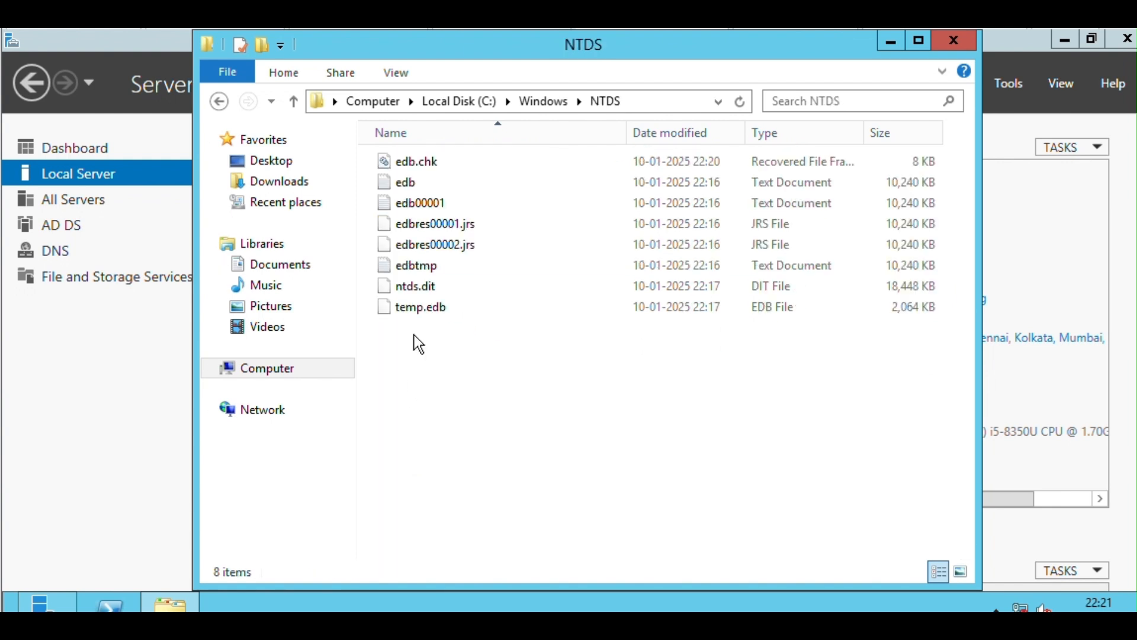
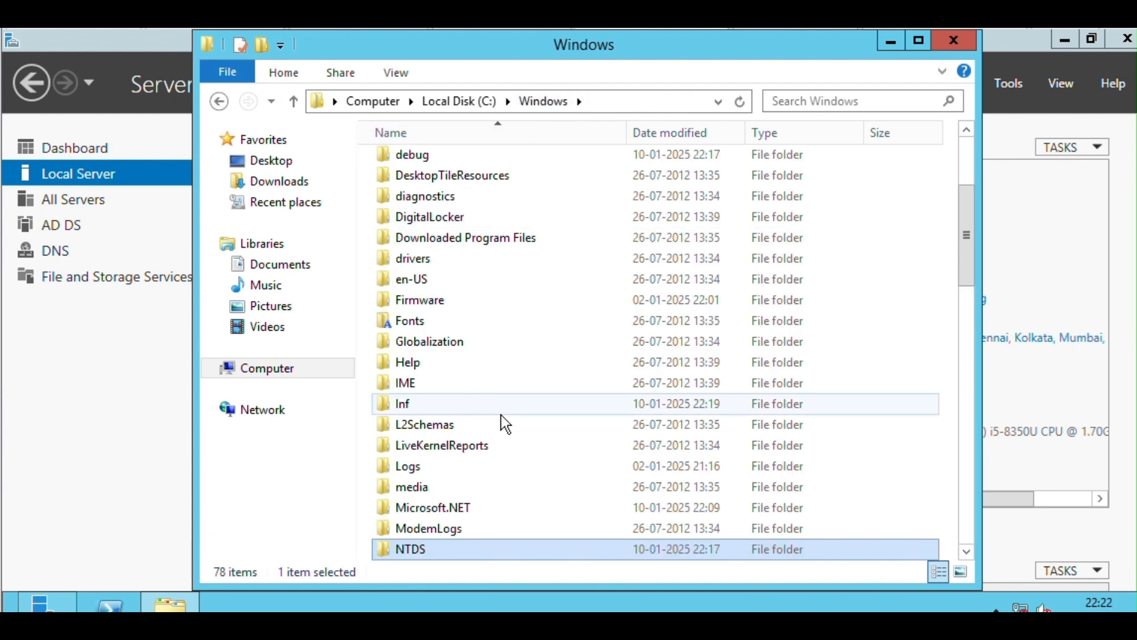
Open the C:\Windows\SYSVOL folder and examine the contents of its domain subfolder.
{"action": "key", "text": "s"}
{"action": "key", "text": "y"}
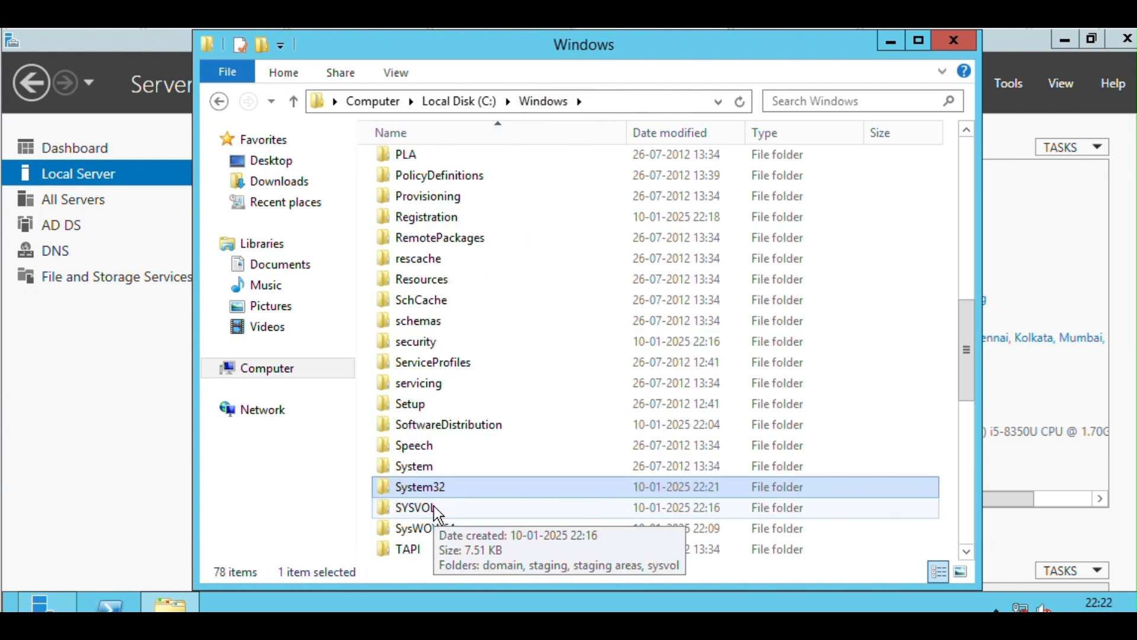
{"action": "double_click", "coordinate": [422, 507]}
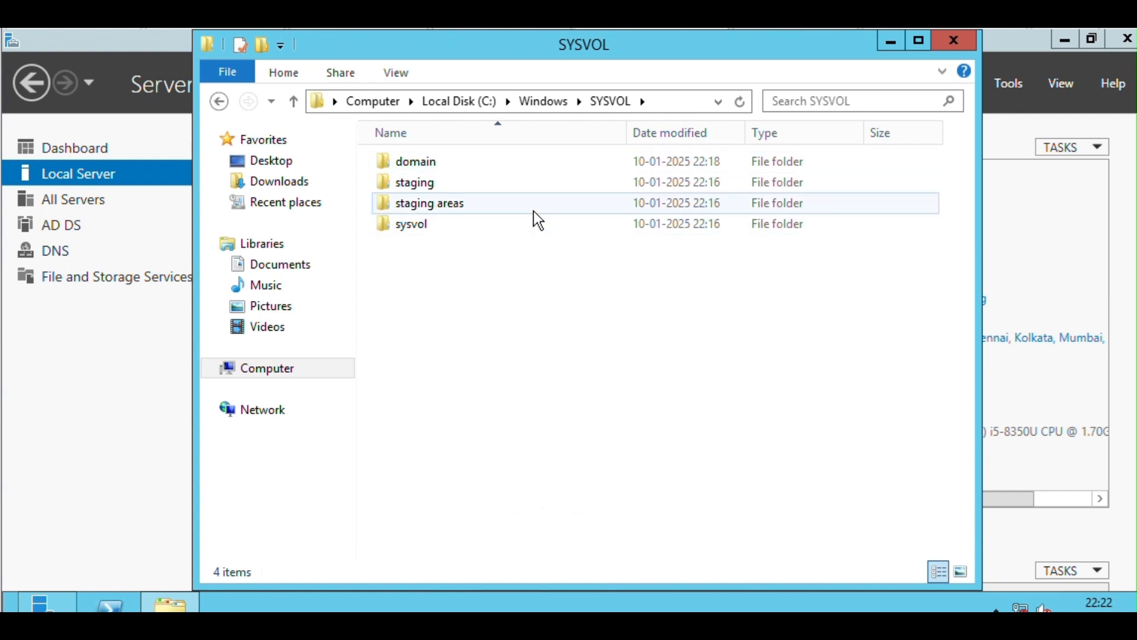
{"action": "double_click", "coordinate": [446, 159]}
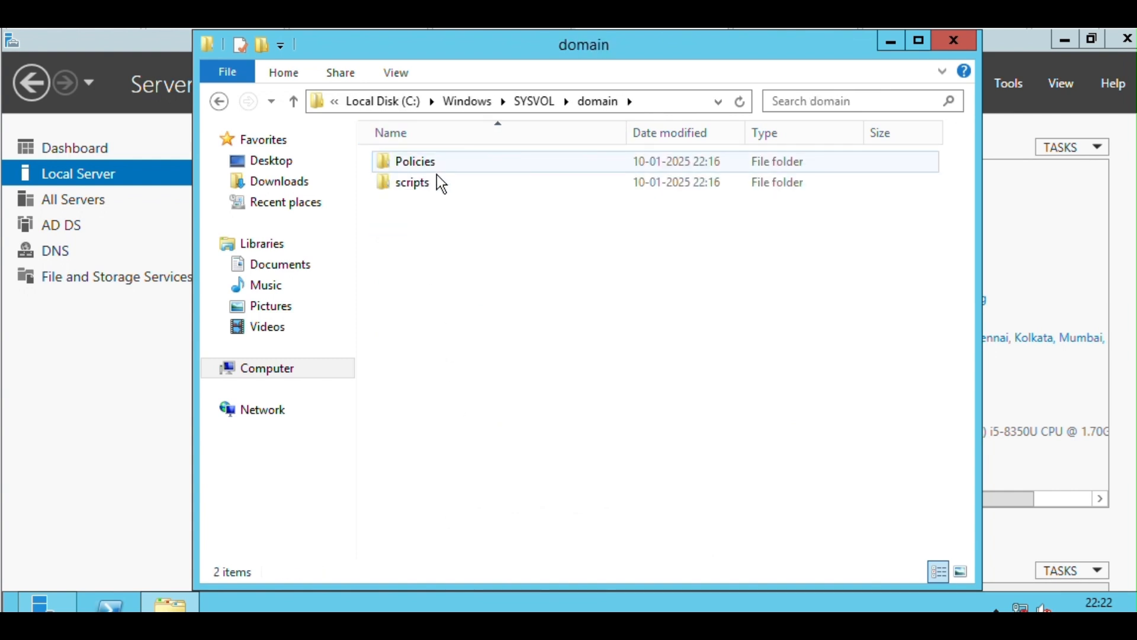
{"action": "left_click", "coordinate": [534, 101]}
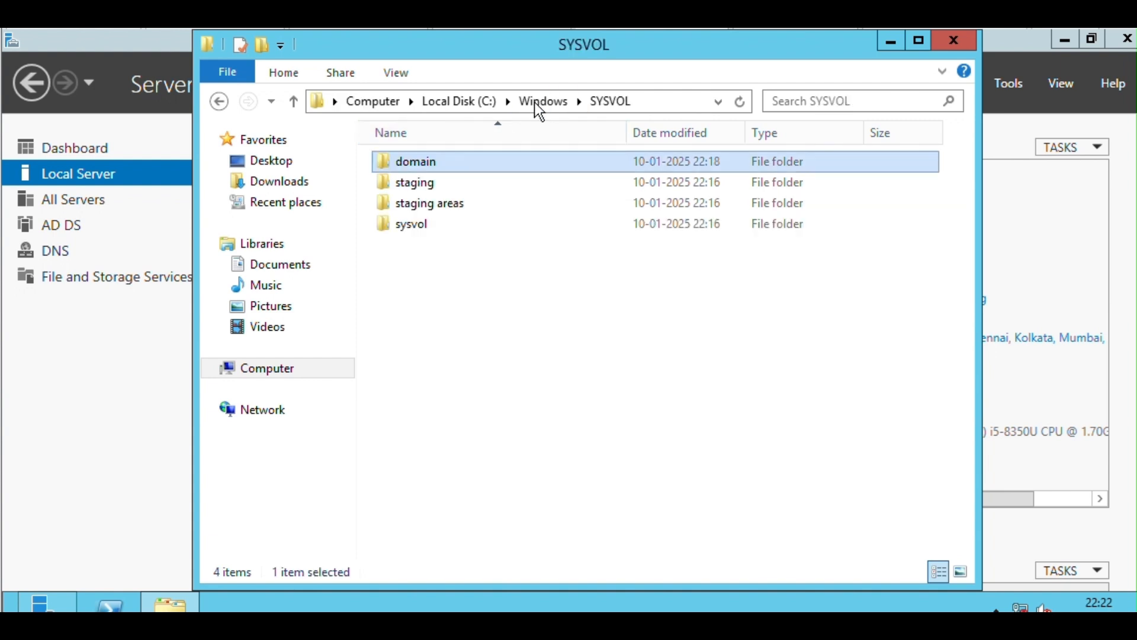
Examine the contents of the staging and staging areas subfolders of SYSVOL.
{"action": "double_click", "coordinate": [420, 186]}
{"action": "left_click", "coordinate": [411, 163]}
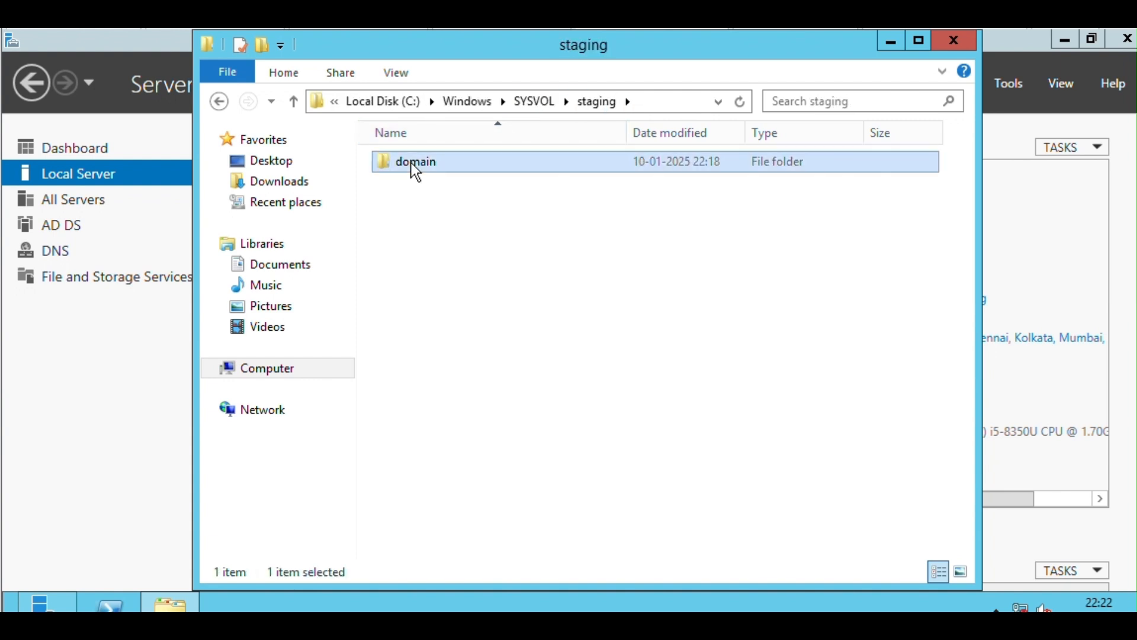
{"action": "double_click", "coordinate": [413, 166]}
{"action": "left_click", "coordinate": [501, 101]}
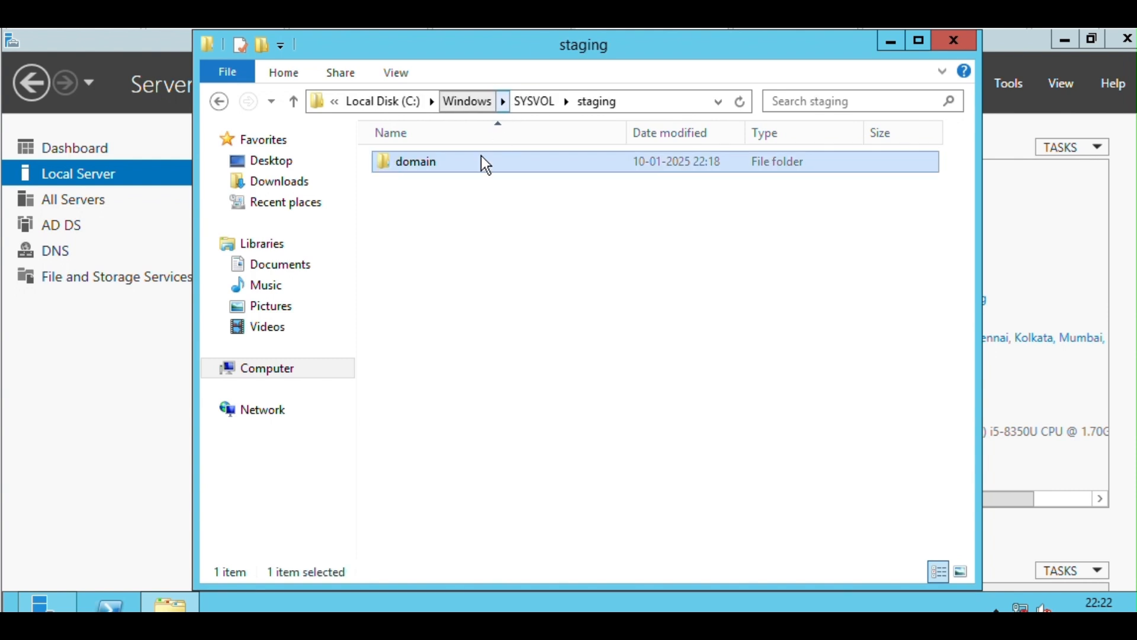
{"action": "left_click", "coordinate": [536, 101]}
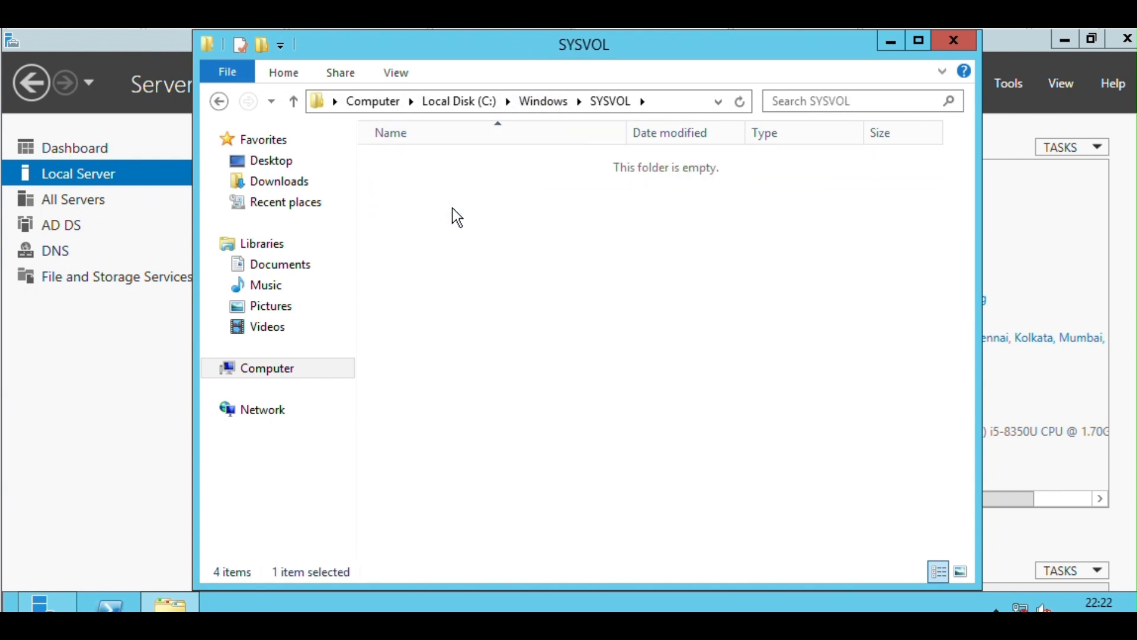
{"action": "double_click", "coordinate": [452, 208]}
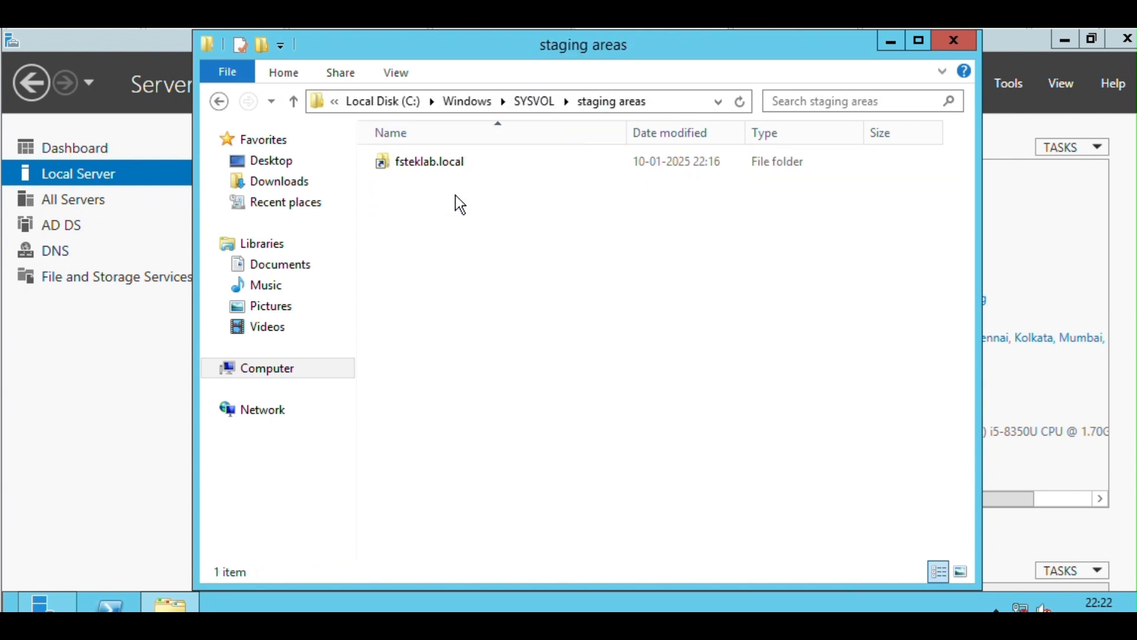
{"action": "left_click", "coordinate": [539, 101]}
Examine the fsteklab.local folder inside SYSVOL's sysvol subfolder, and close File Explorer.
{"action": "double_click", "coordinate": [427, 228]}
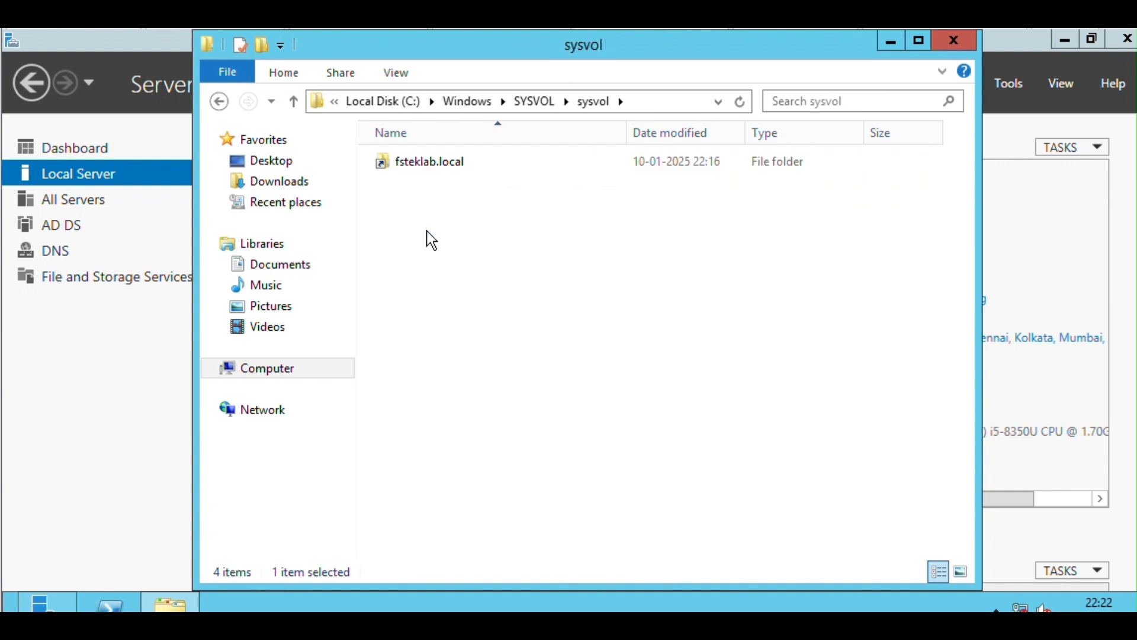
{"action": "double_click", "coordinate": [492, 168]}
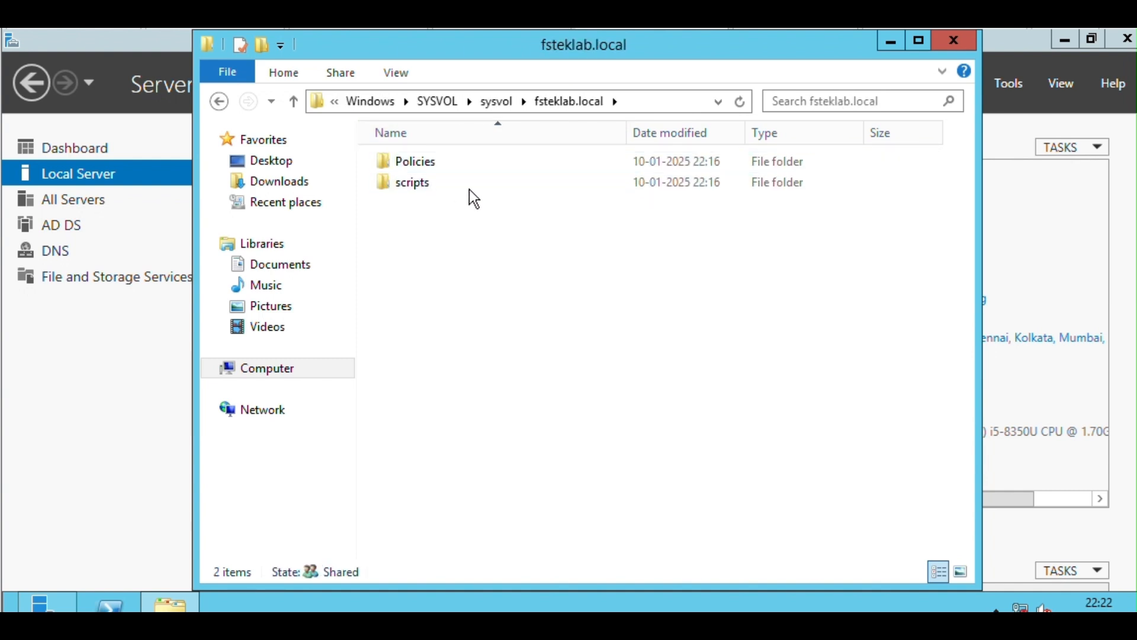
{"action": "left_click", "coordinate": [499, 103]}
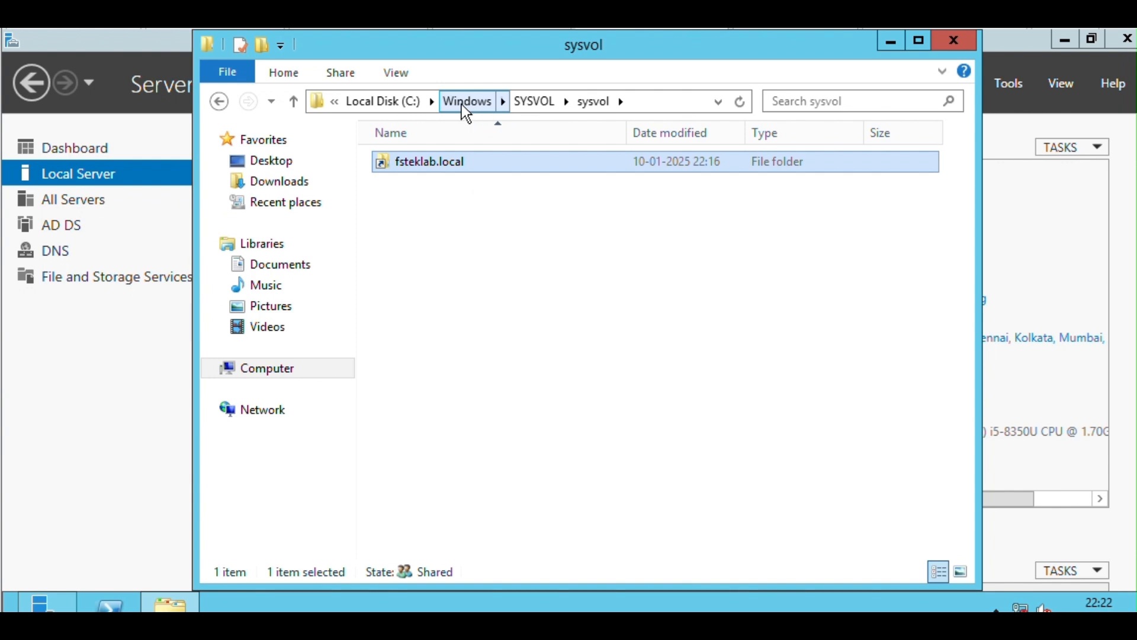
{"action": "left_click", "coordinate": [535, 102]}
{"action": "left_click", "coordinate": [956, 44]}
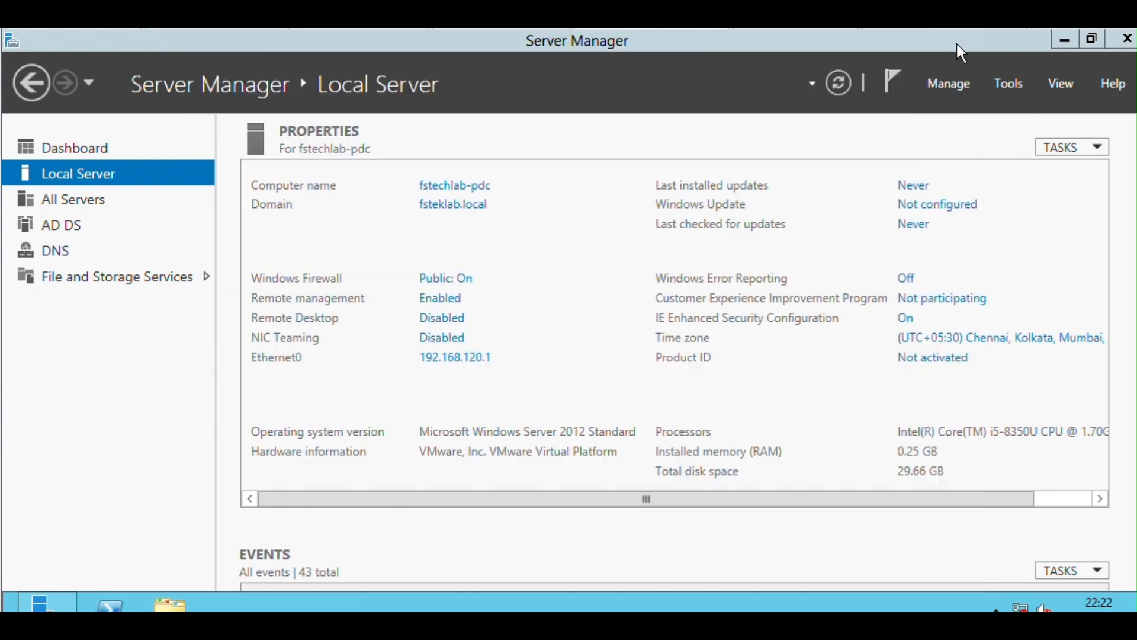
Open the Services console from Server Manager, switch it to the Standard view and fit the Name column to its contents.
{"action": "left_click", "coordinate": [1010, 81]}
{"action": "scroll", "coordinate": [835, 583], "scroll_direction": "down", "scroll_amount": 1}
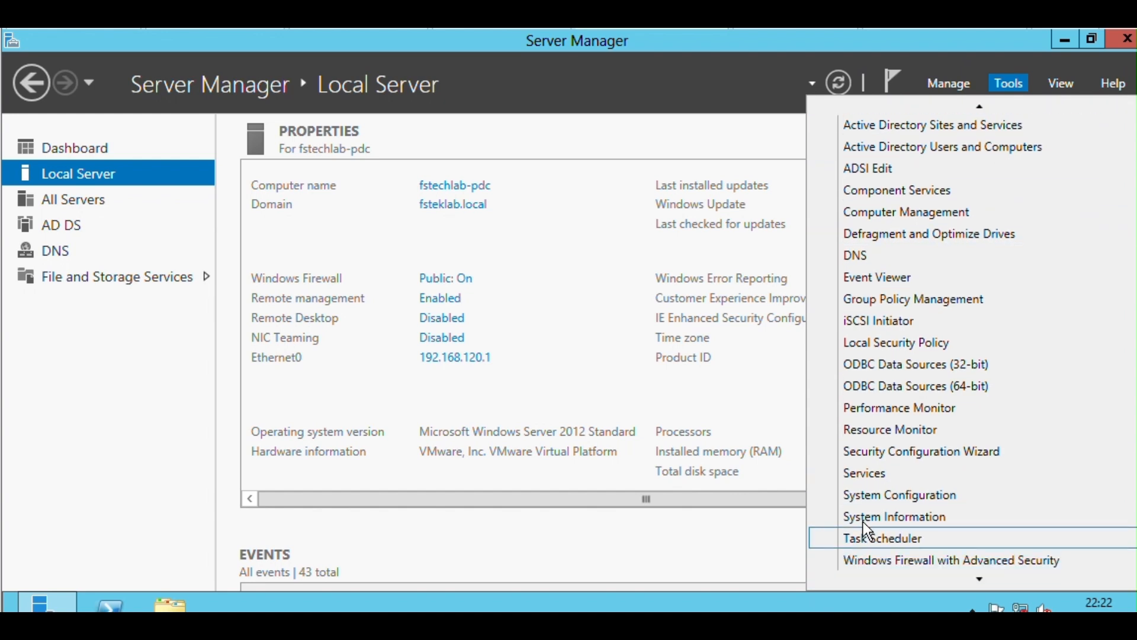
{"action": "left_click", "coordinate": [863, 479]}
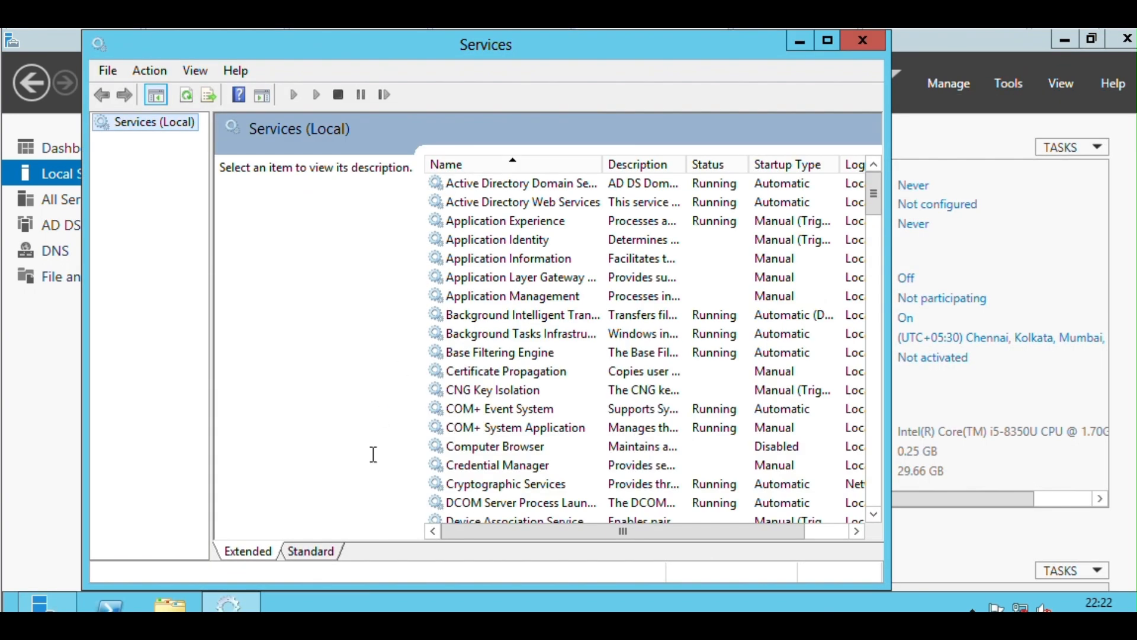
{"action": "left_click", "coordinate": [312, 552]}
{"action": "double_click", "coordinate": [391, 123]}
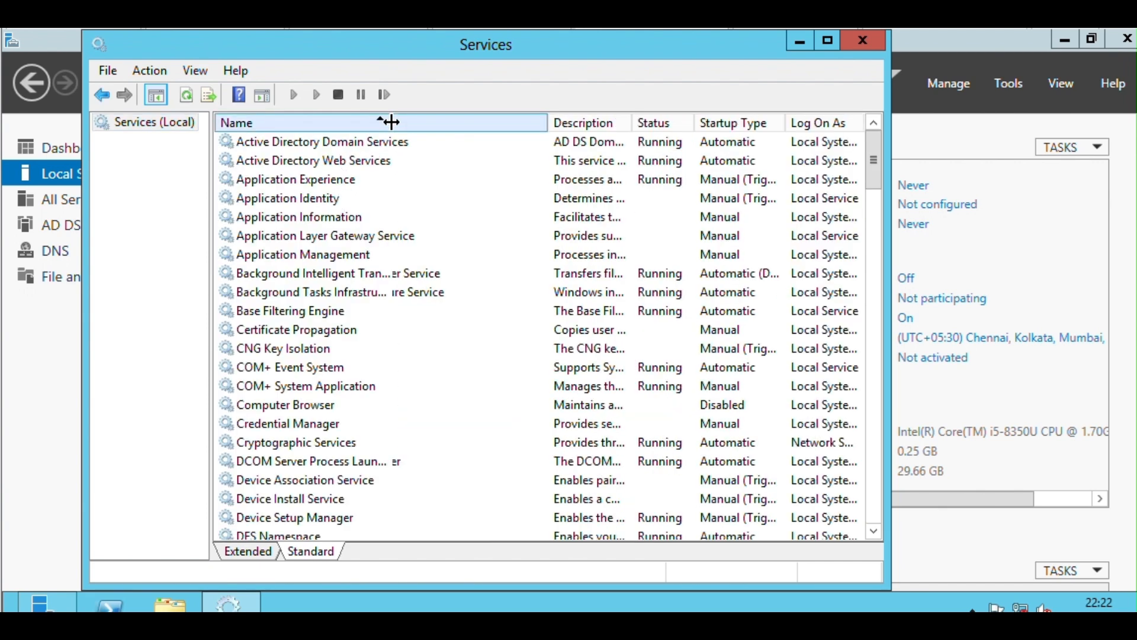
Check the status of the Active Directory Domain Services, Active Directory Web Services, DFS Namespace and DFS Replication services.
{"action": "left_click", "coordinate": [361, 141]}
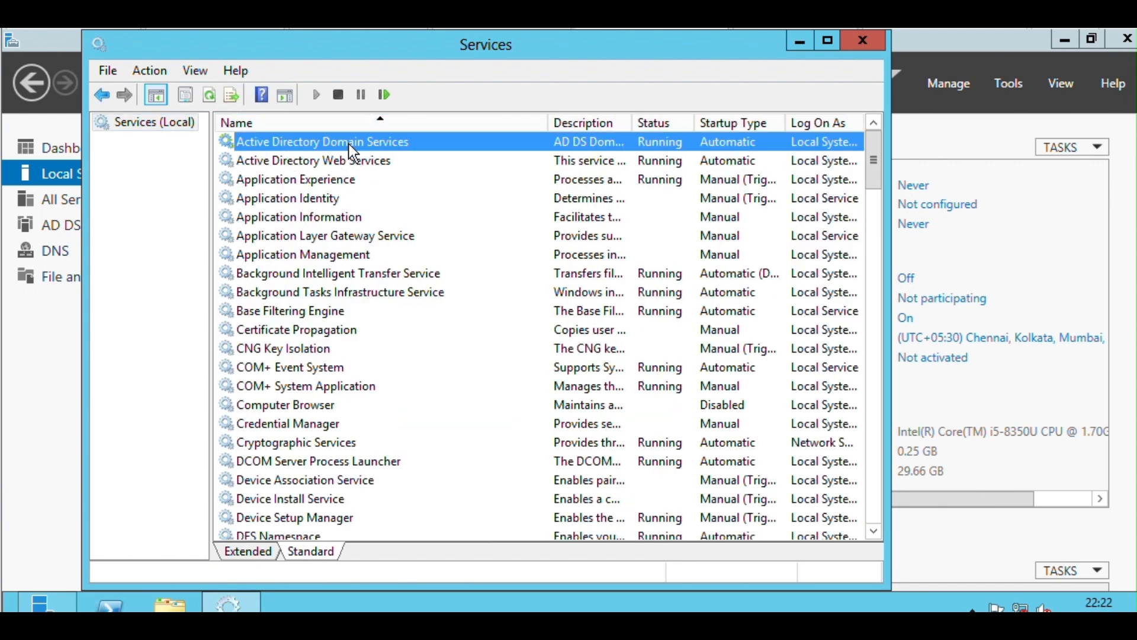
{"action": "left_click", "coordinate": [386, 161]}
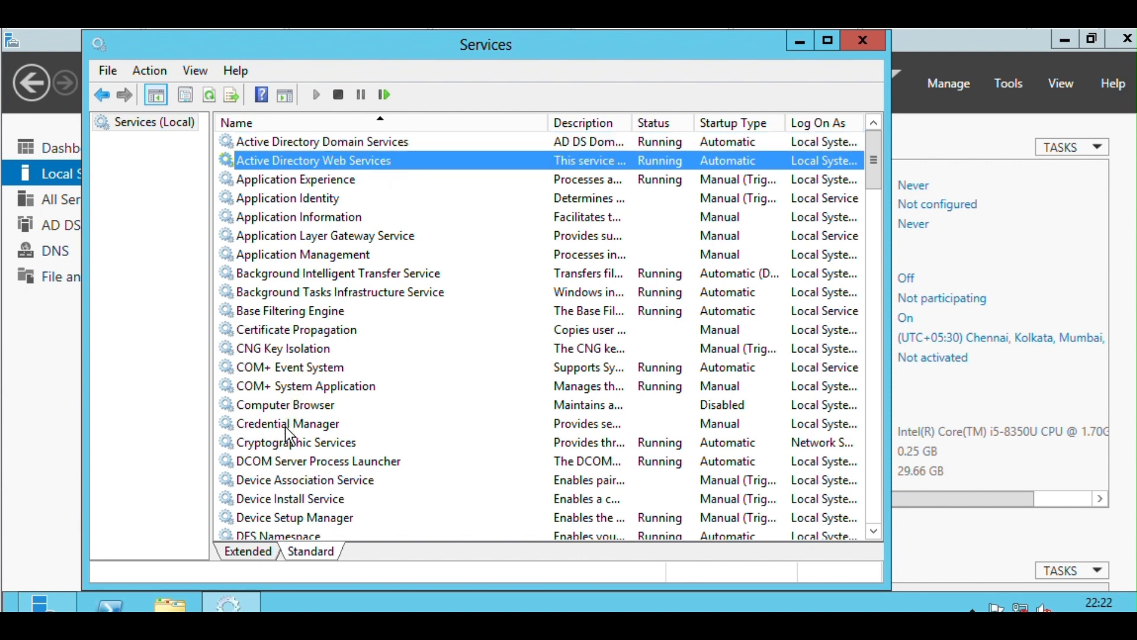
{"action": "left_click", "coordinate": [289, 518]}
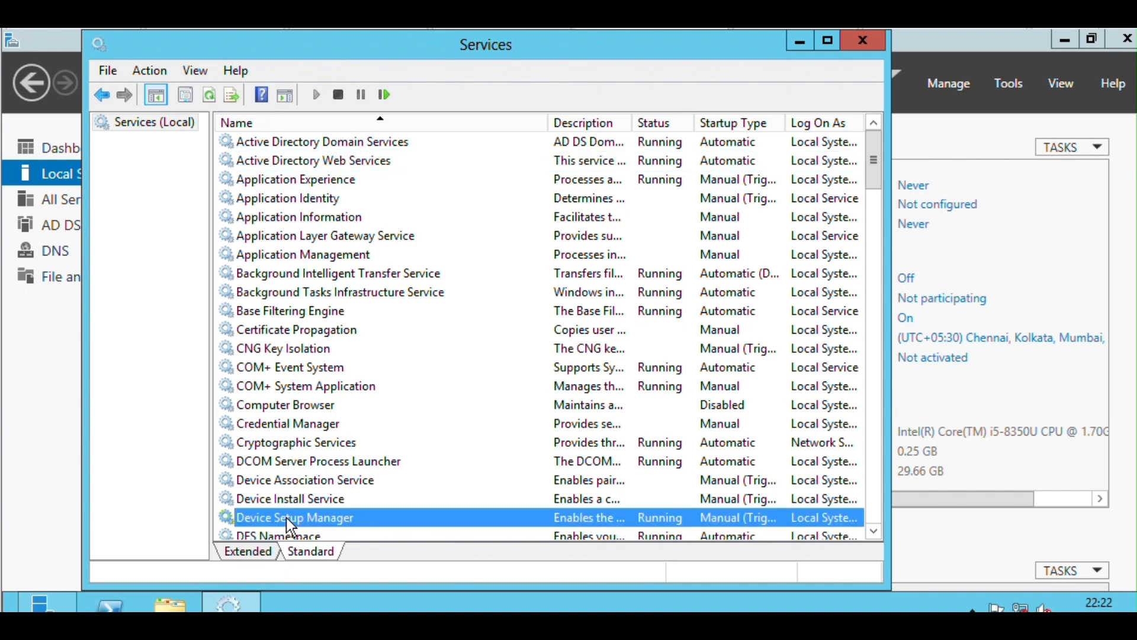
{"action": "scroll", "coordinate": [287, 517], "scroll_direction": "down", "scroll_amount": 2}
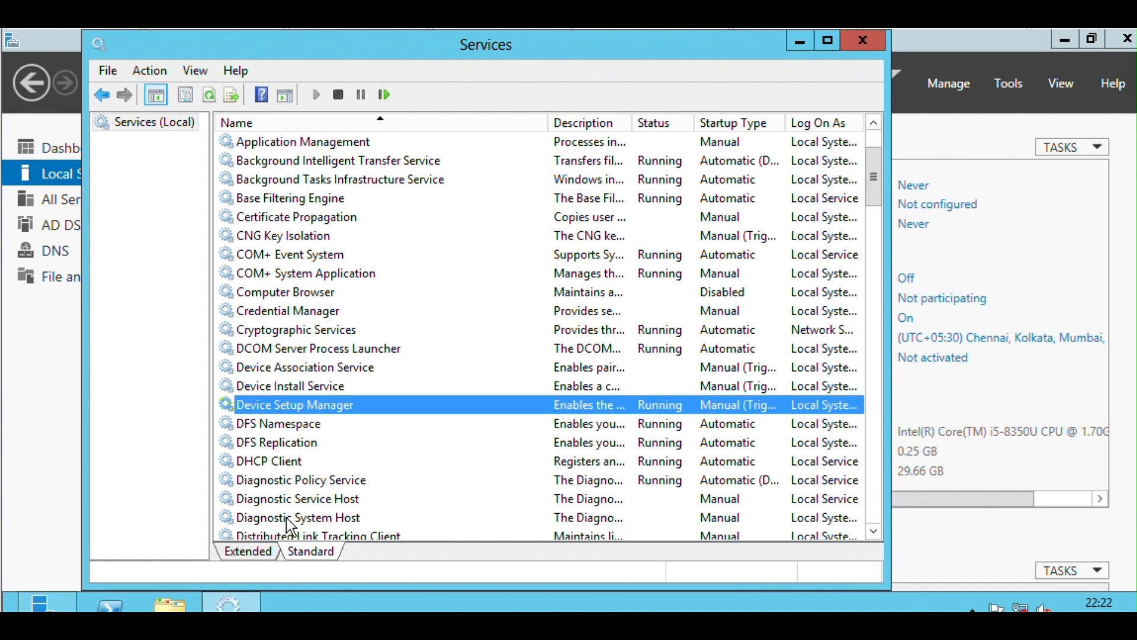
{"action": "scroll", "coordinate": [286, 518], "scroll_direction": "down", "scroll_amount": 2}
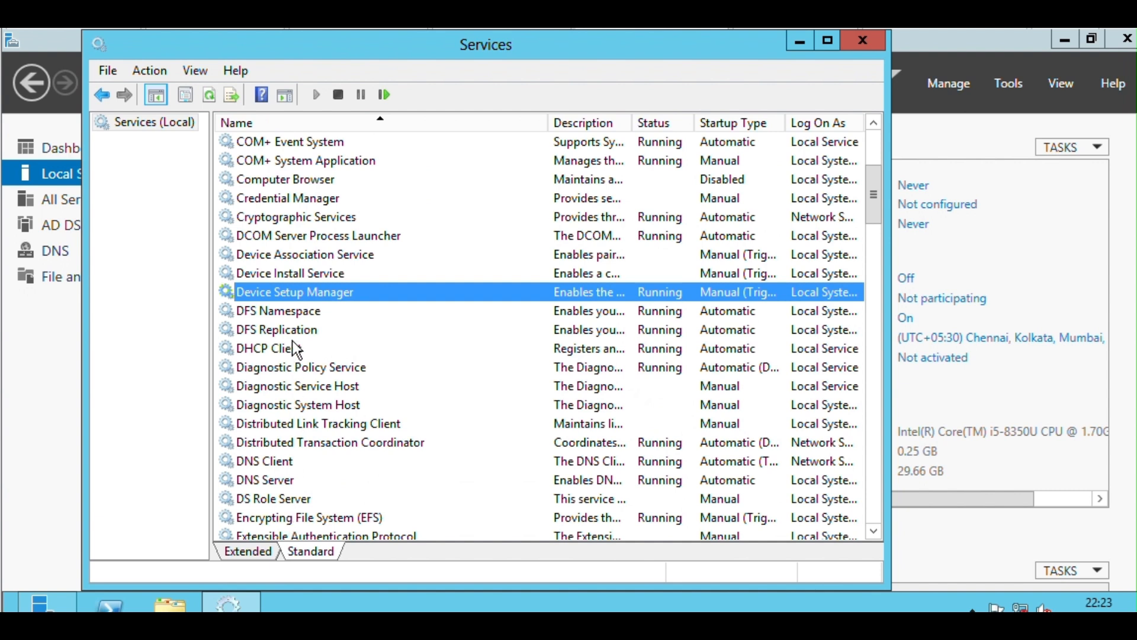
{"action": "left_click", "coordinate": [296, 314]}
{"action": "left_click", "coordinate": [292, 333]}
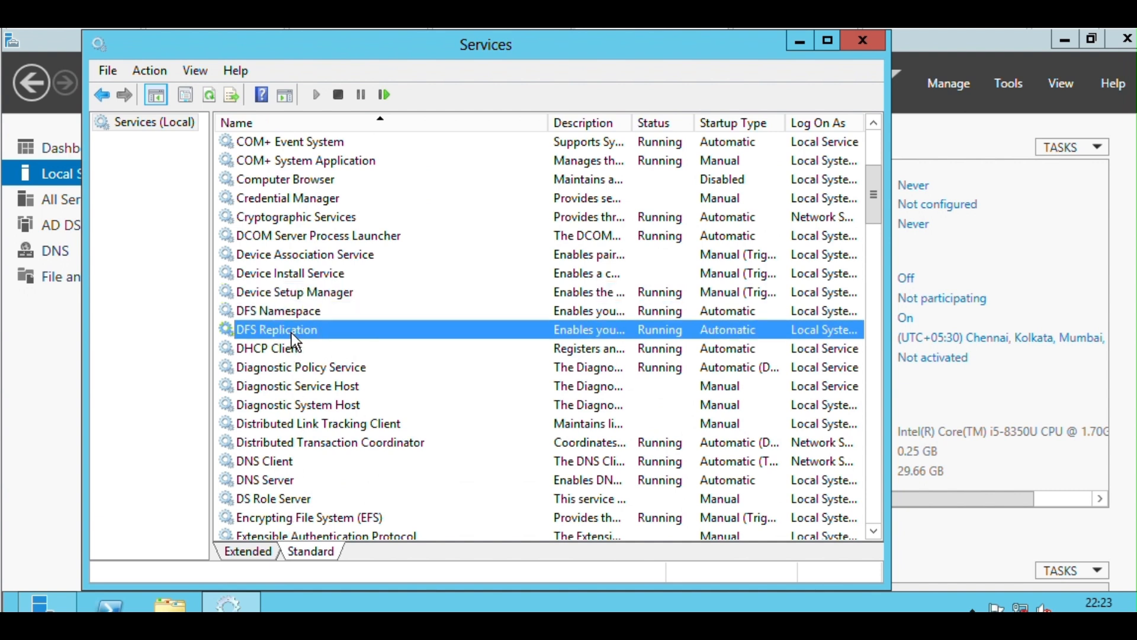
Check the status of the DNS Client, DNS Server, File Replication and Group Policy Client services.
{"action": "left_click", "coordinate": [265, 460]}
{"action": "left_click", "coordinate": [269, 478]}
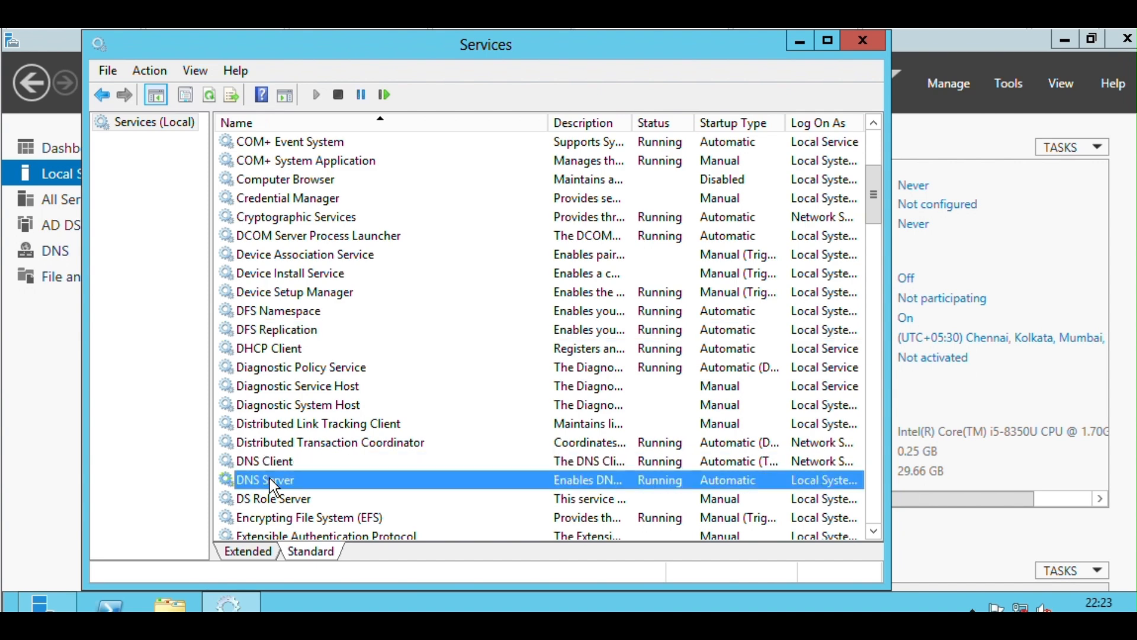
{"action": "scroll", "coordinate": [270, 478], "scroll_direction": "down", "scroll_amount": 3}
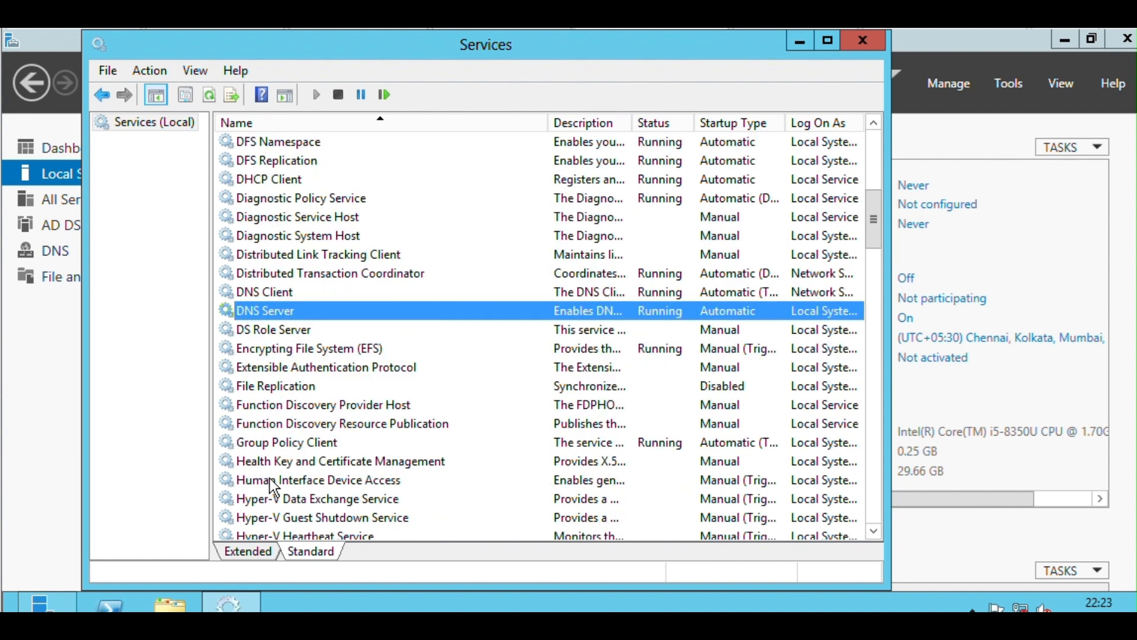
{"action": "scroll", "coordinate": [272, 486], "scroll_direction": "down", "scroll_amount": 2}
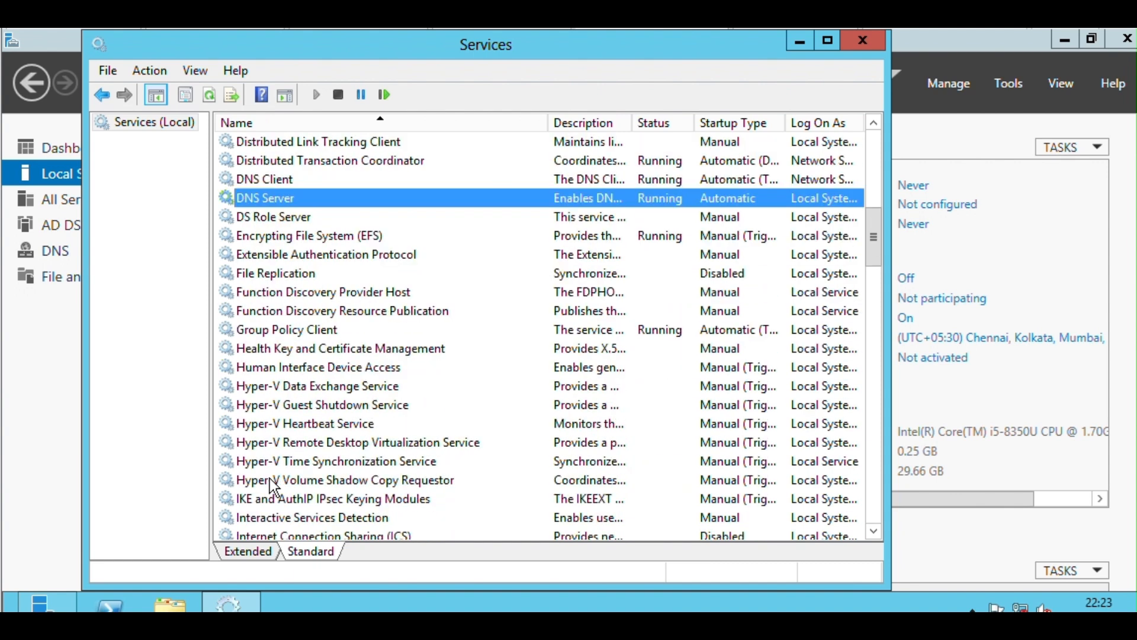
{"action": "left_click", "coordinate": [289, 276]}
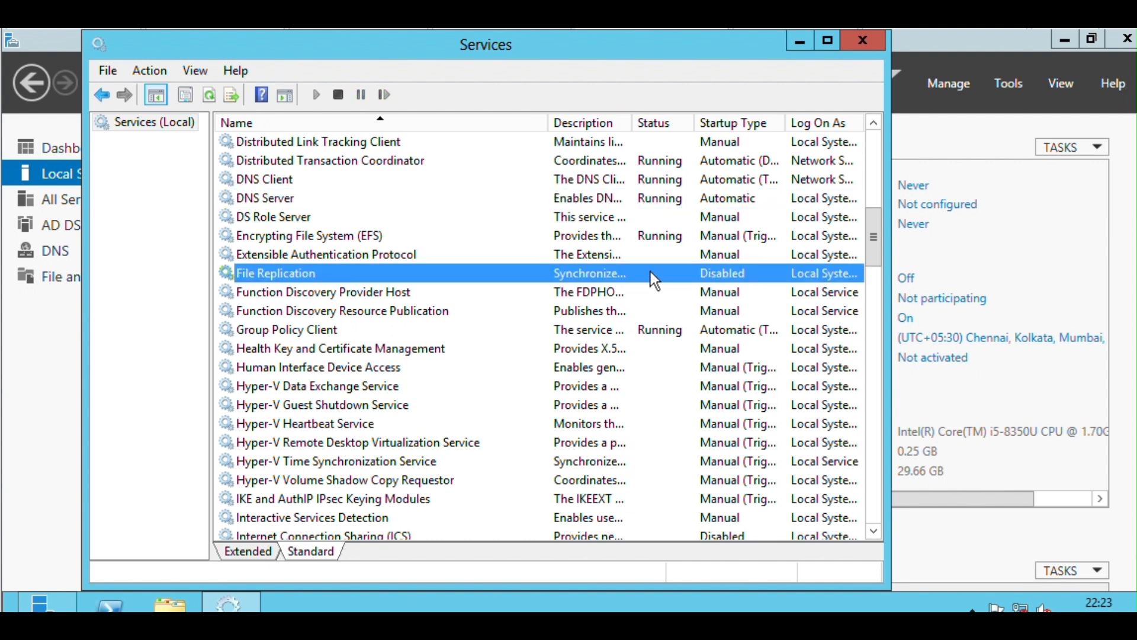
{"action": "left_click", "coordinate": [318, 333]}
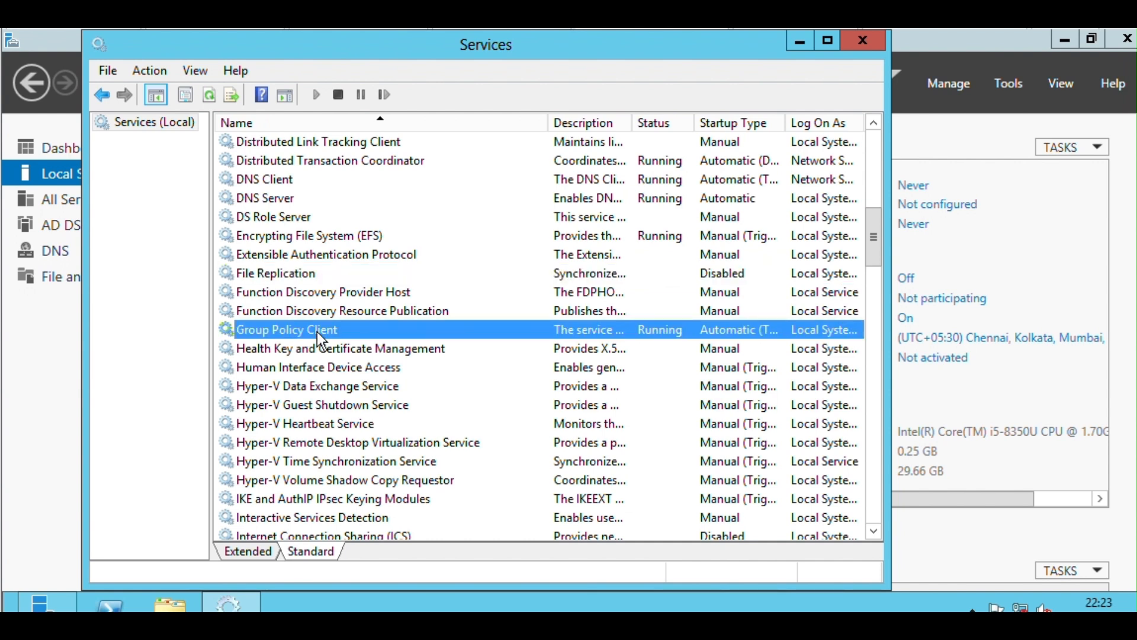
Check the status of the Kerberos Key Distribution Center and Netlogon services.
{"action": "scroll", "coordinate": [318, 333], "scroll_direction": "down", "scroll_amount": 2}
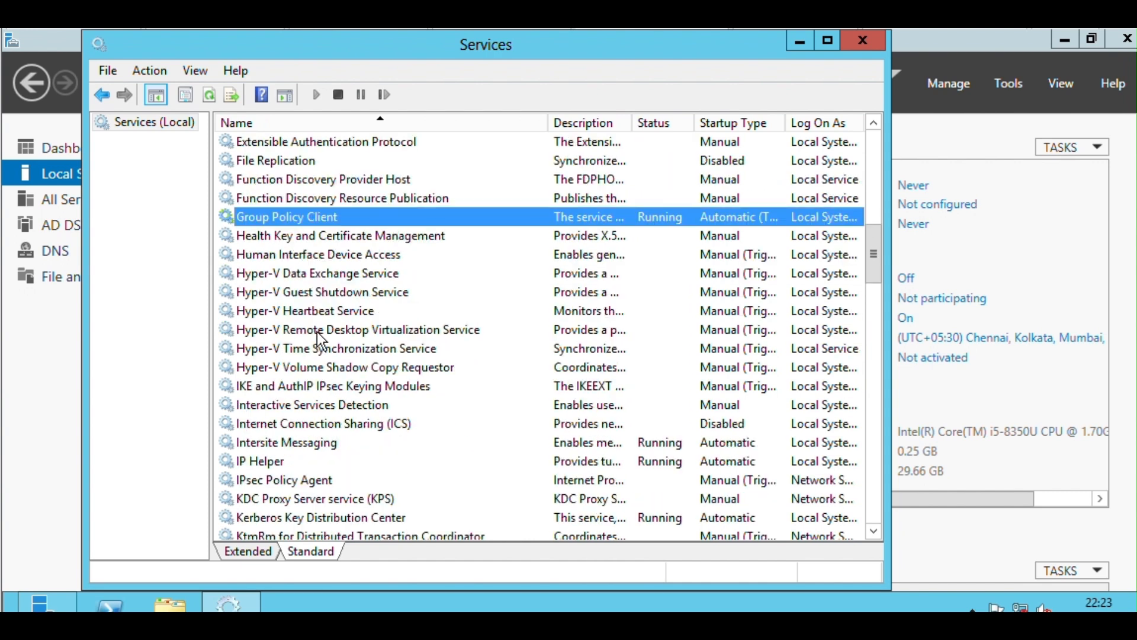
{"action": "scroll", "coordinate": [320, 338], "scroll_direction": "down", "scroll_amount": 1}
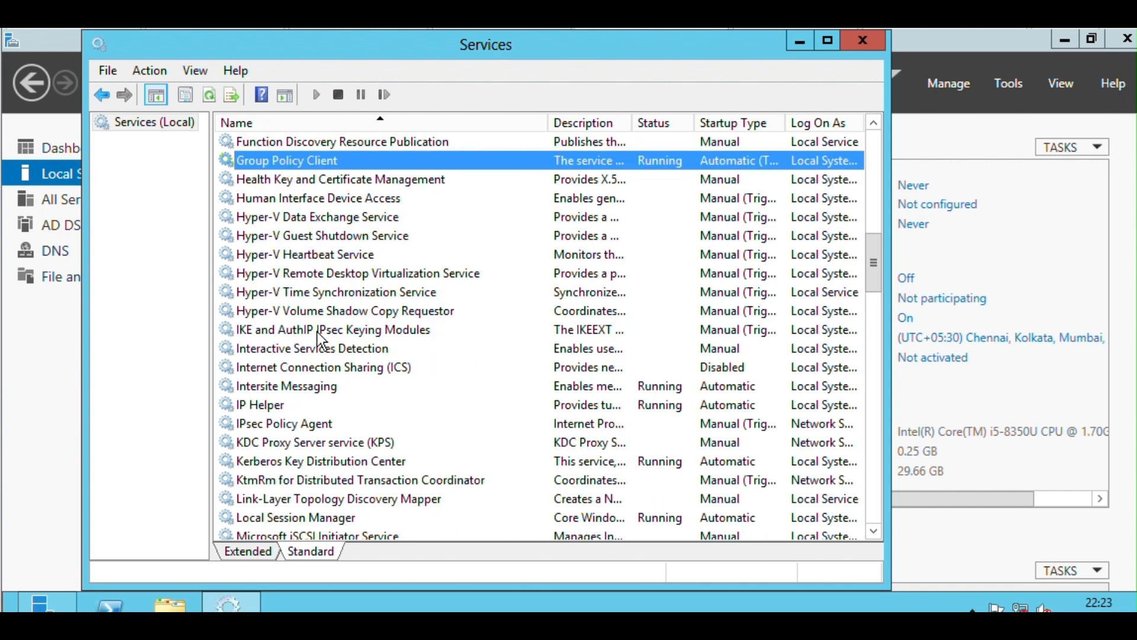
{"action": "scroll", "coordinate": [320, 339], "scroll_direction": "down", "scroll_amount": 1}
{"action": "left_click", "coordinate": [291, 405]}
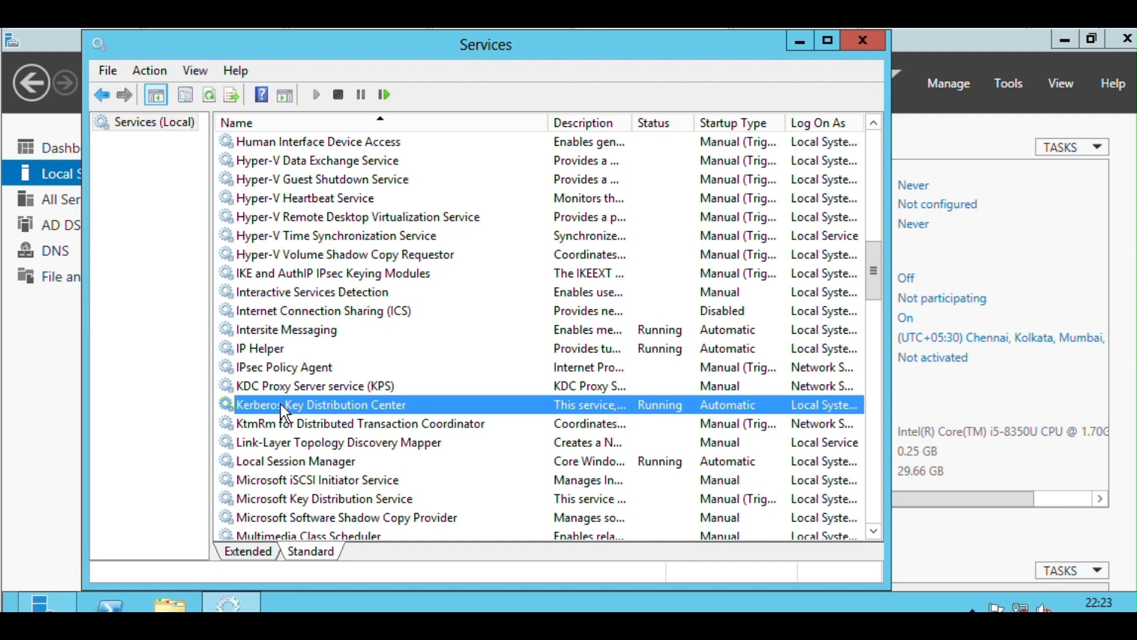
{"action": "key", "text": "Up"}
{"action": "left_click", "coordinate": [290, 405]}
{"action": "scroll", "coordinate": [343, 435], "scroll_direction": "down", "scroll_amount": 1}
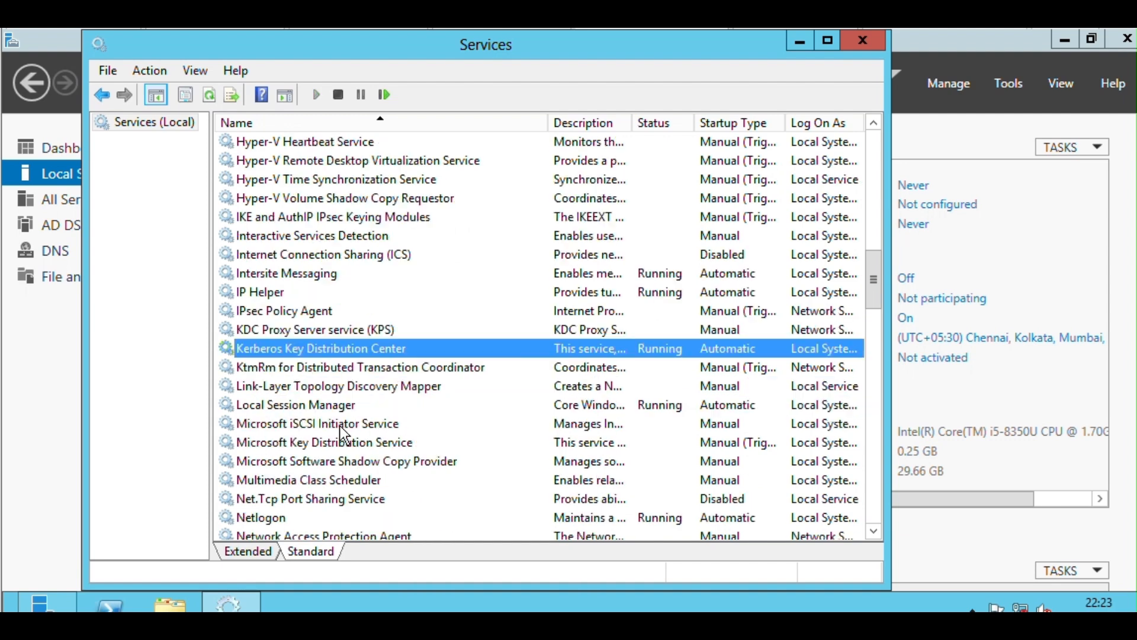
{"action": "scroll", "coordinate": [344, 435], "scroll_direction": "down", "scroll_amount": 3}
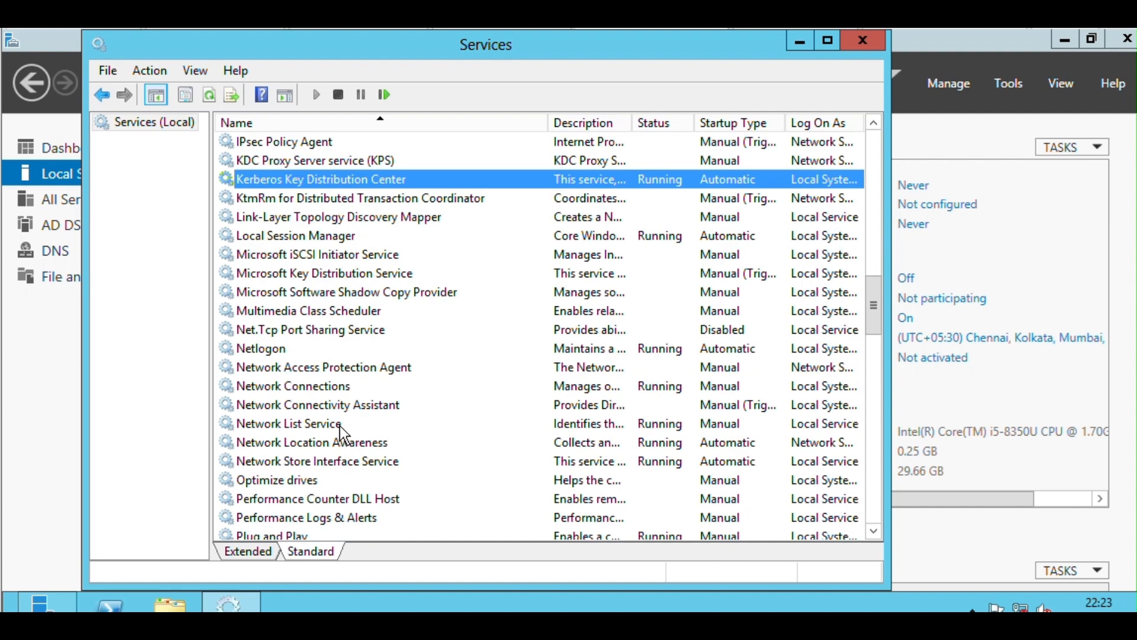
{"action": "left_click", "coordinate": [289, 350]}
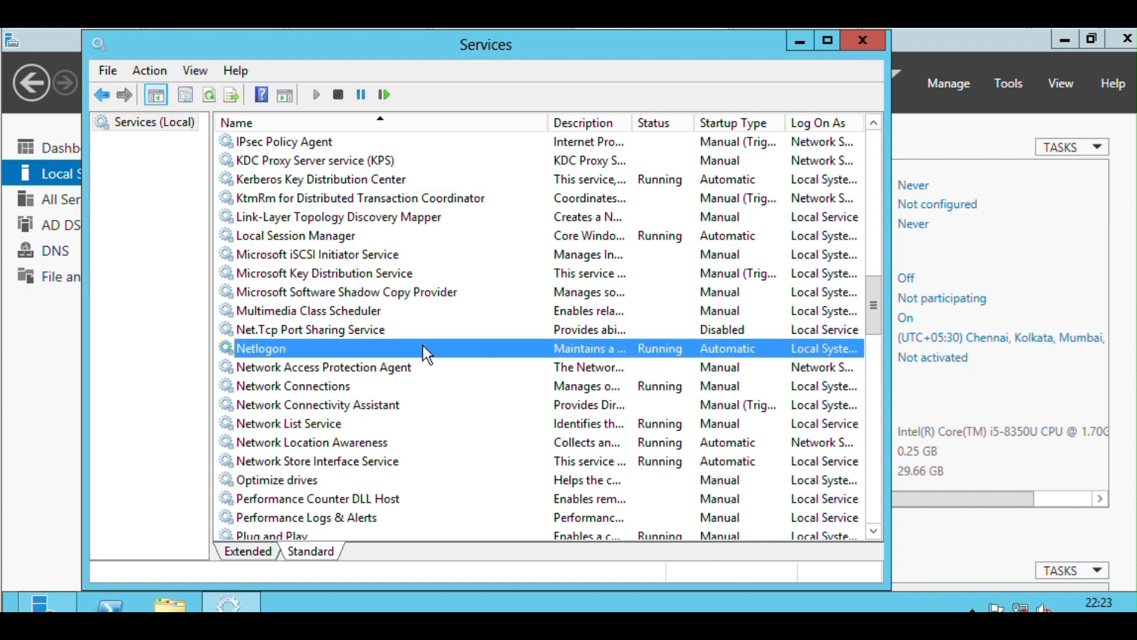
Check the status of the Windows Time service and close the Services console.
{"action": "scroll", "coordinate": [424, 351], "scroll_direction": "down", "scroll_amount": 2}
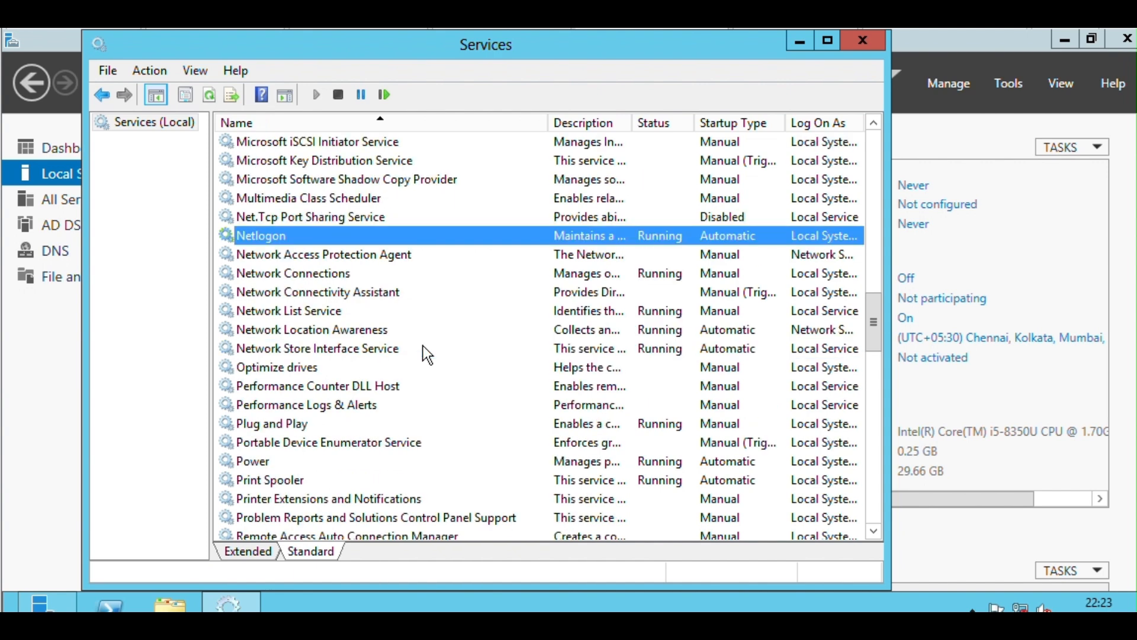
{"action": "scroll", "coordinate": [424, 351], "scroll_direction": "down", "scroll_amount": 4}
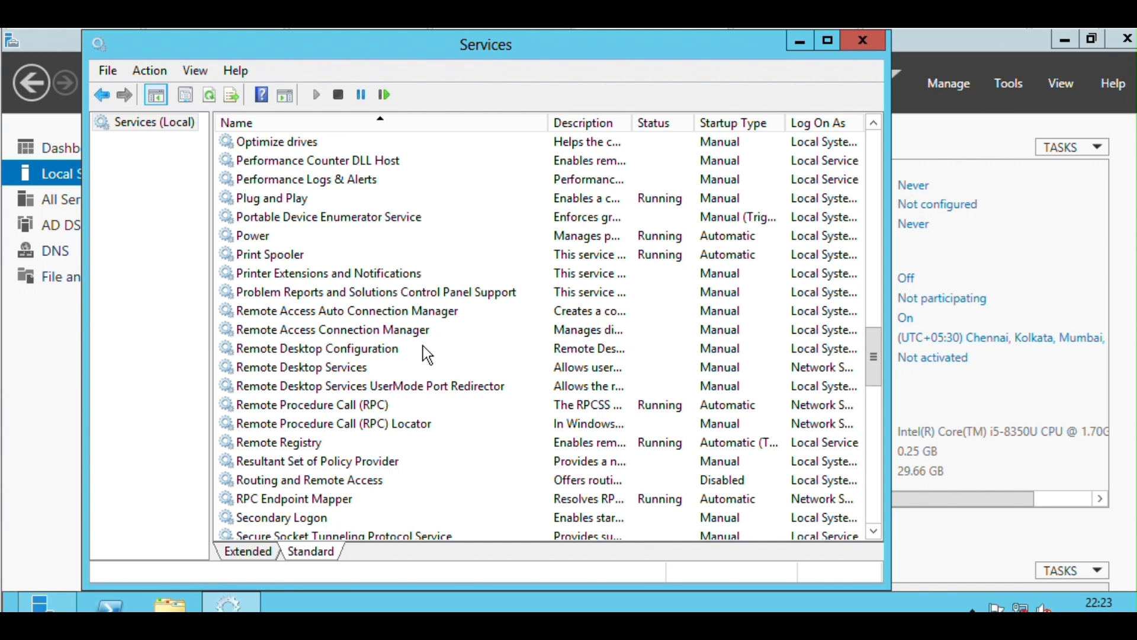
{"action": "scroll", "coordinate": [427, 354], "scroll_direction": "down", "scroll_amount": 1}
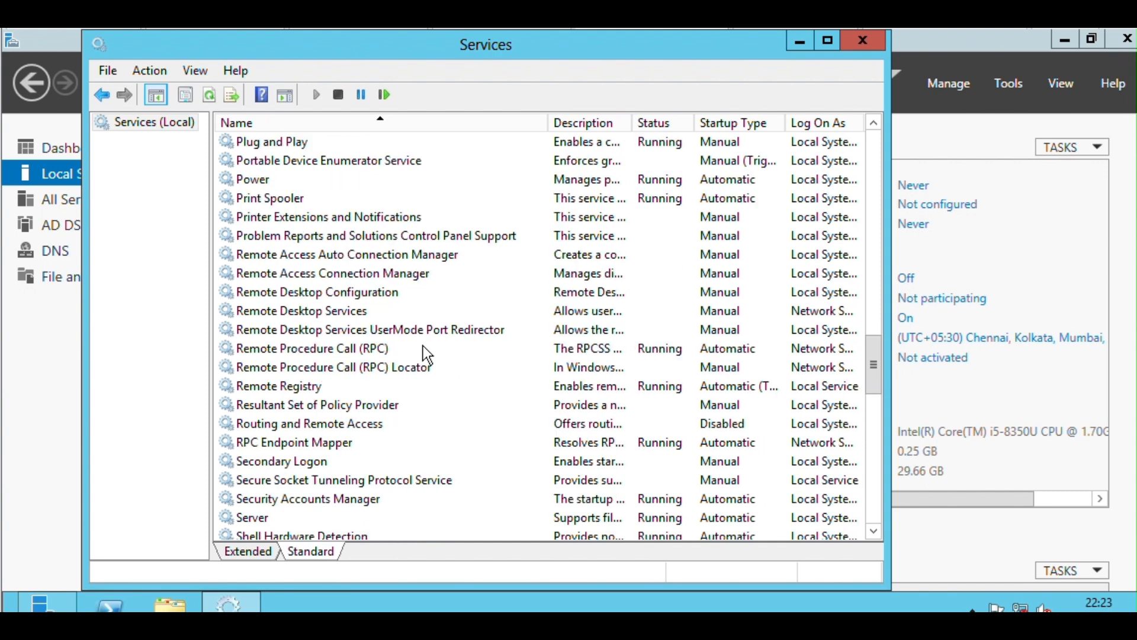
{"action": "scroll", "coordinate": [424, 348], "scroll_direction": "down", "scroll_amount": 3}
{"action": "scroll", "coordinate": [423, 346], "scroll_direction": "down", "scroll_amount": 4}
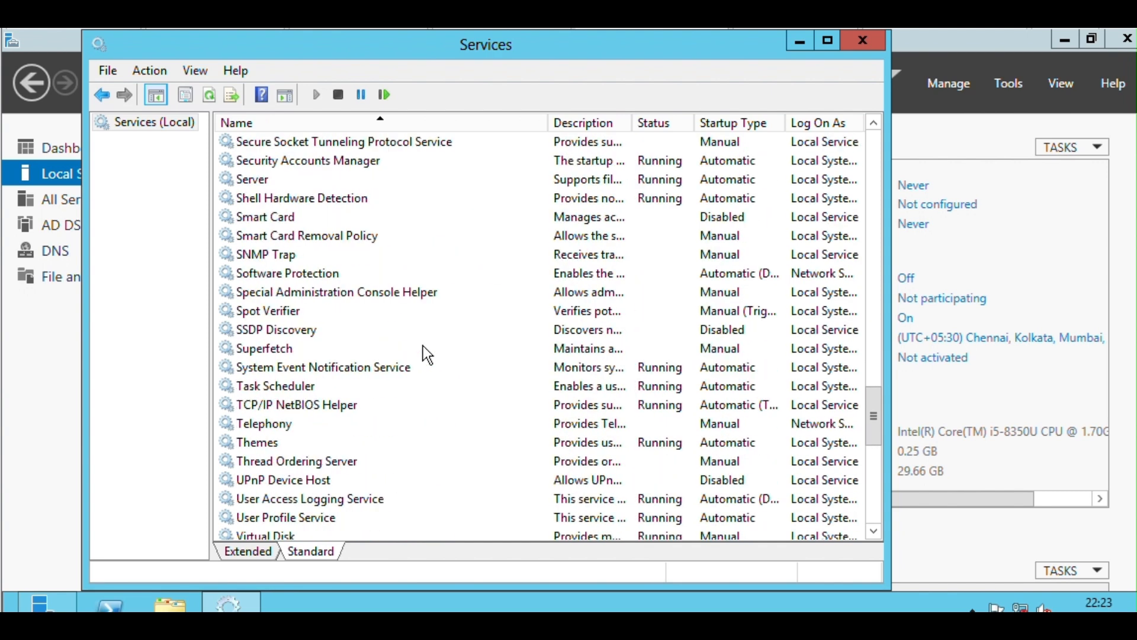
{"action": "scroll", "coordinate": [423, 346], "scroll_direction": "down", "scroll_amount": 4}
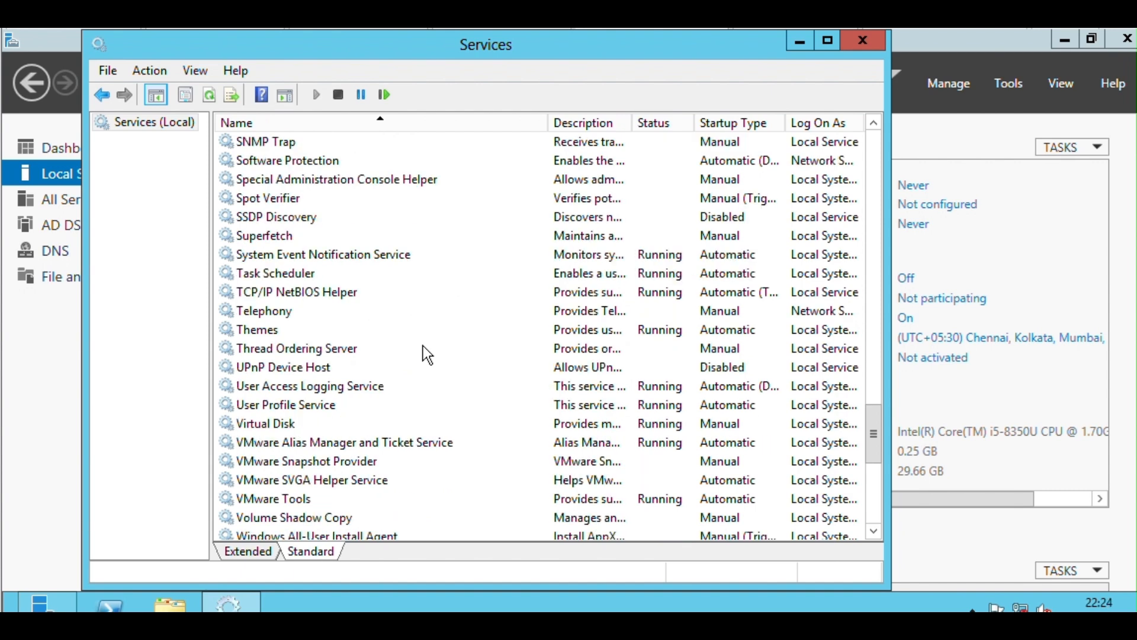
{"action": "scroll", "coordinate": [423, 346], "scroll_direction": "down", "scroll_amount": 4}
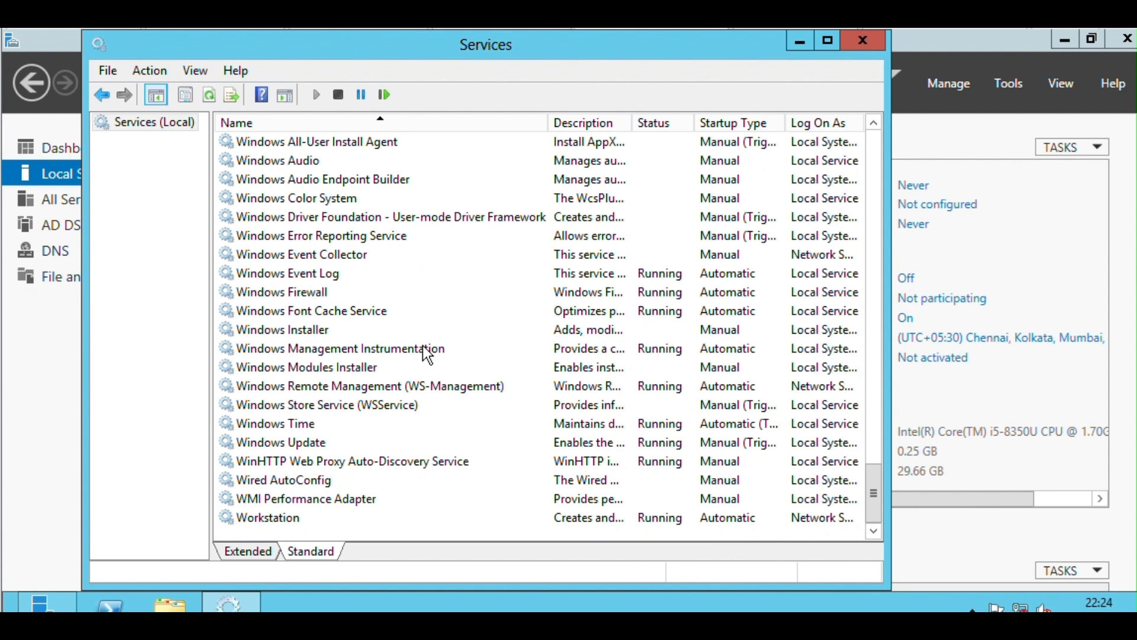
{"action": "left_click", "coordinate": [323, 424]}
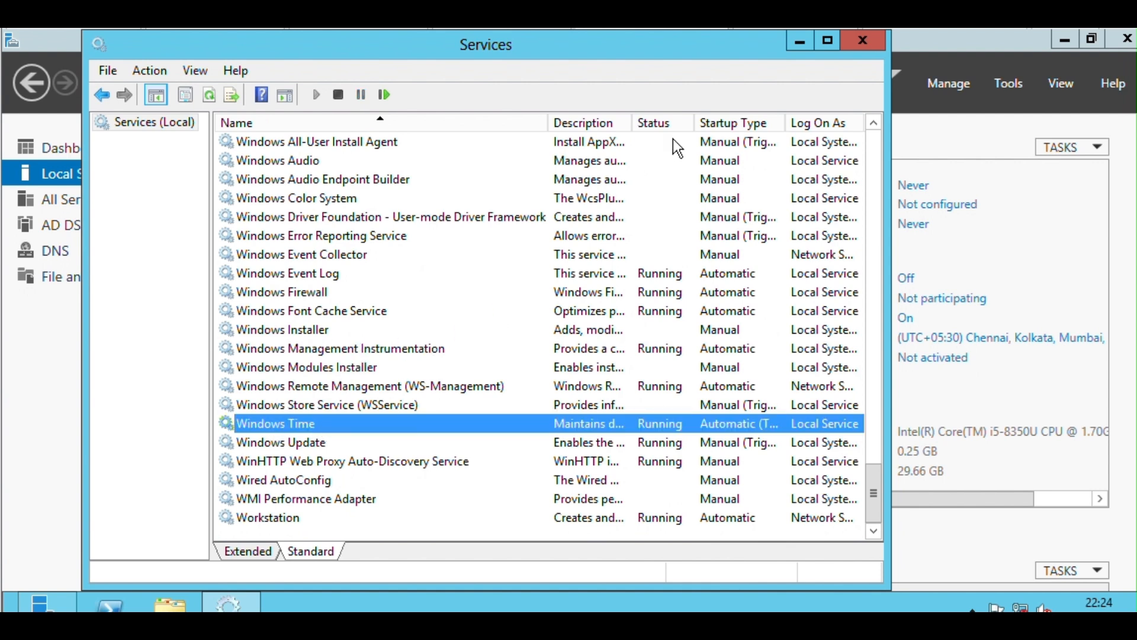
{"action": "left_click", "coordinate": [871, 33]}
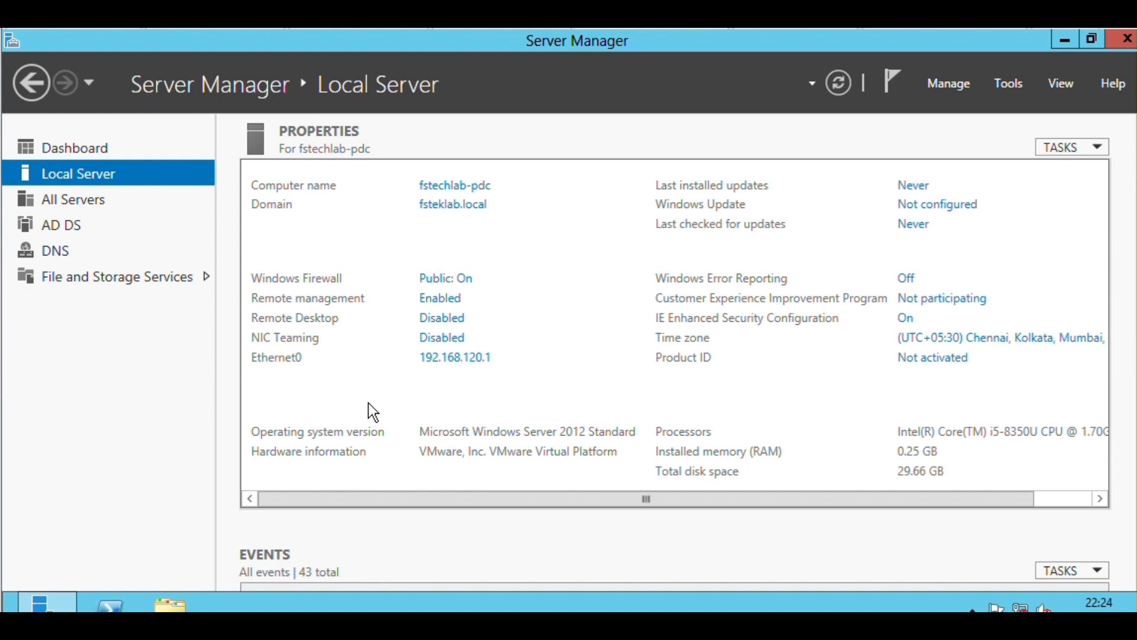
Open the local server's shares at \\localhost and inspect the NETLOGON share.
{"action": "key", "text": "super+r"}
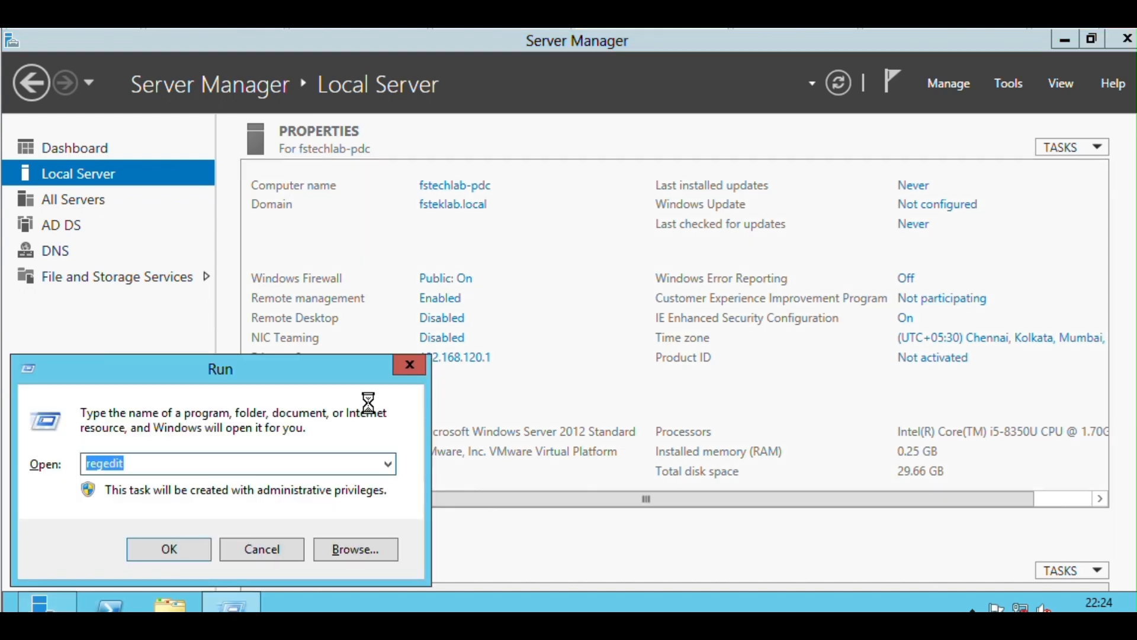
{"action": "type", "text": "\\localho"}
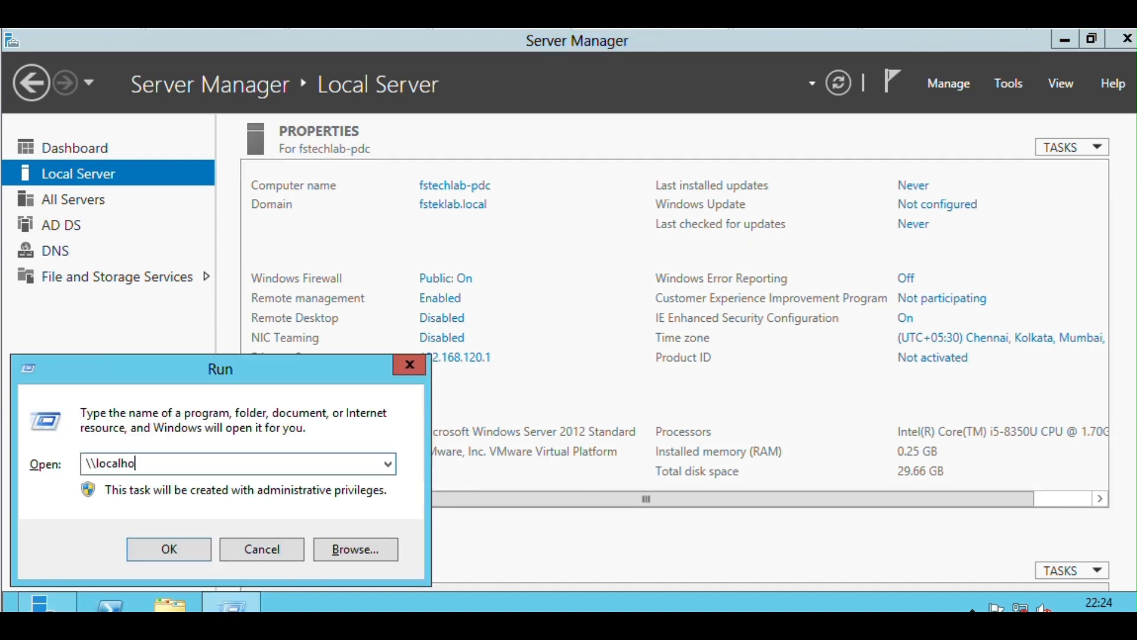
{"action": "type", "text": "st"}
{"action": "key", "text": "Return"}
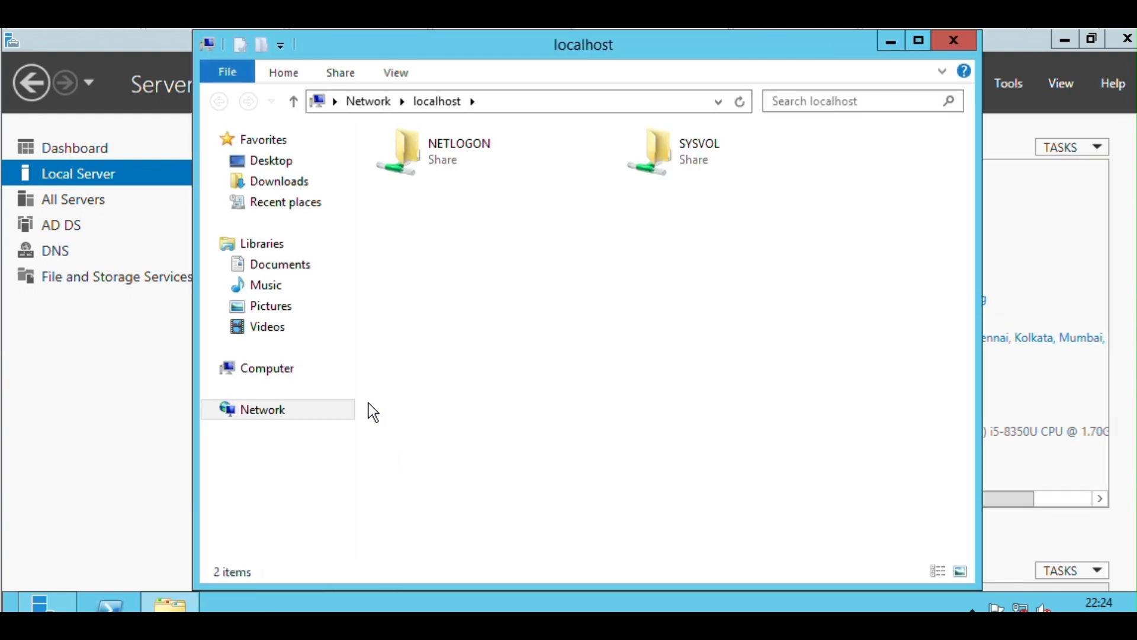
{"action": "double_click", "coordinate": [425, 147]}
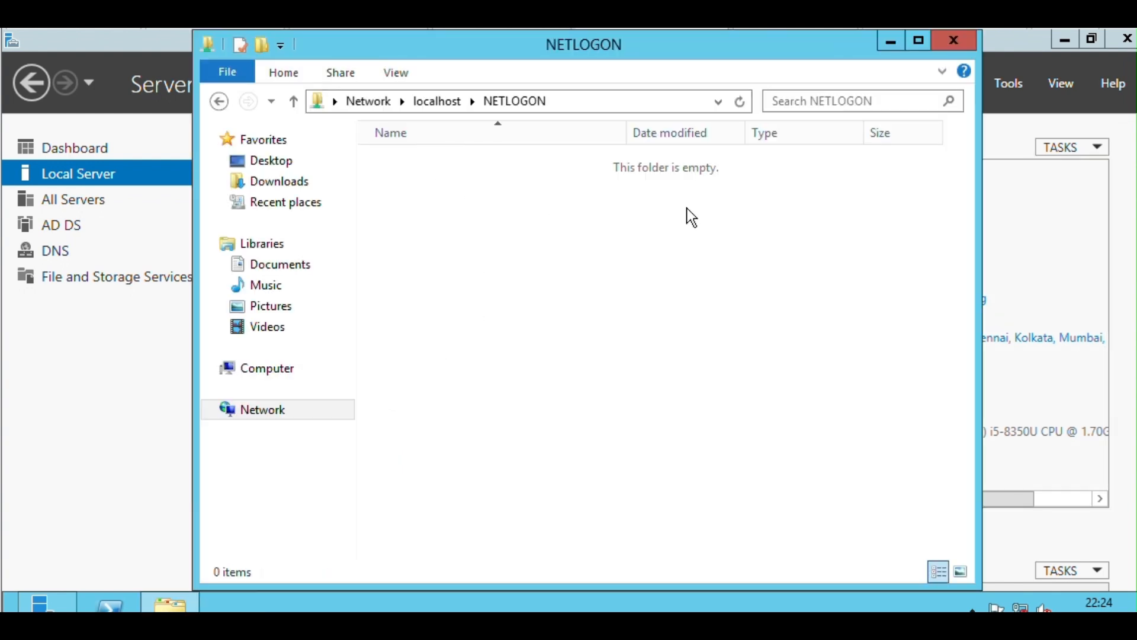
Inspect the Policies and scripts folders under fsteklab.local in the SYSVOL share, and close the folder window.
{"action": "left_click", "coordinate": [436, 101]}
{"action": "double_click", "coordinate": [677, 165]}
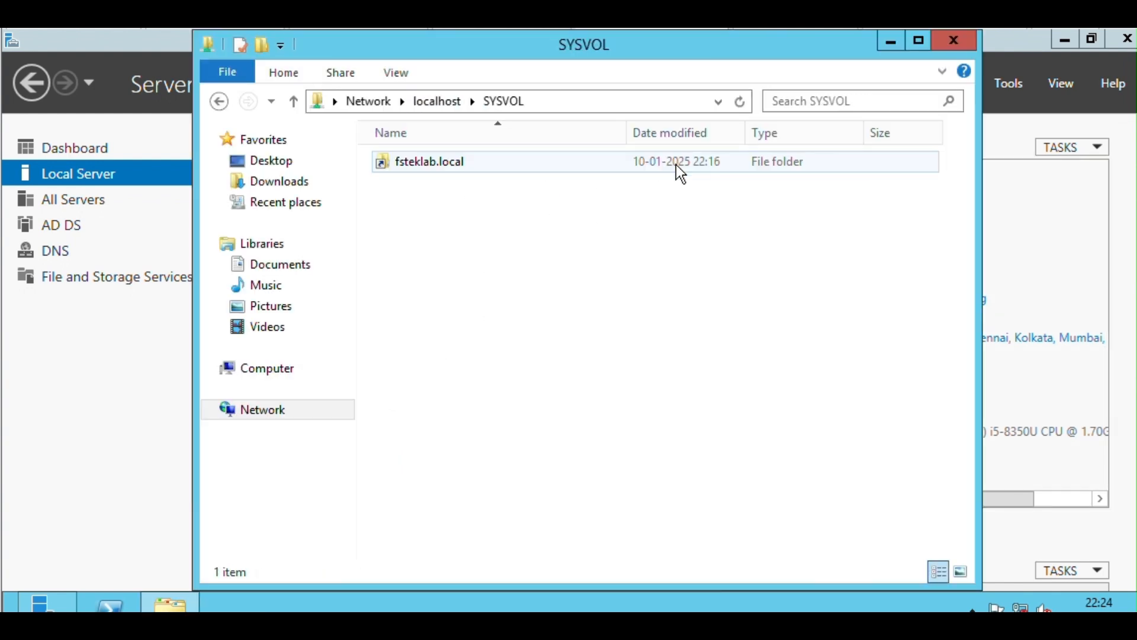
{"action": "double_click", "coordinate": [474, 162]}
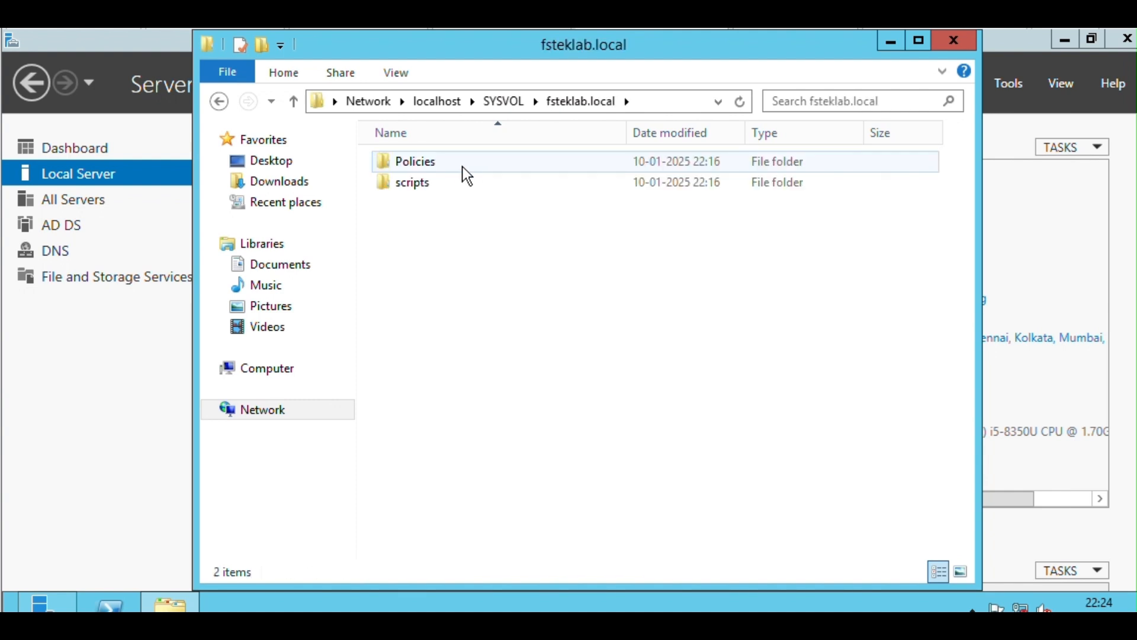
{"action": "double_click", "coordinate": [464, 162]}
{"action": "left_click", "coordinate": [521, 102]}
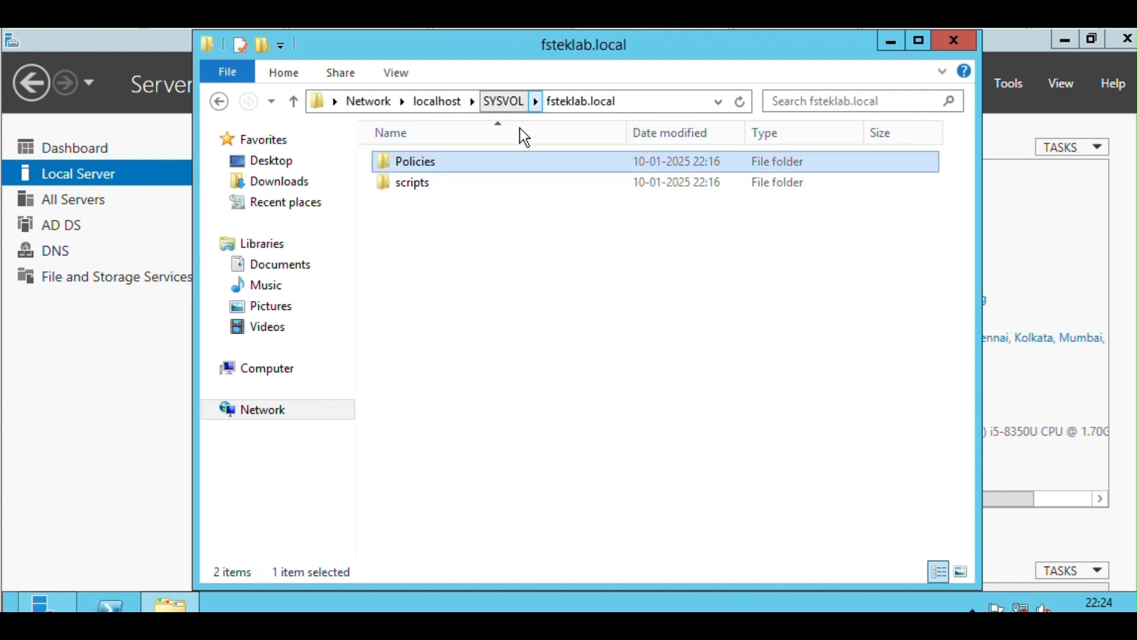
{"action": "left_click", "coordinate": [435, 183]}
{"action": "double_click", "coordinate": [435, 182]}
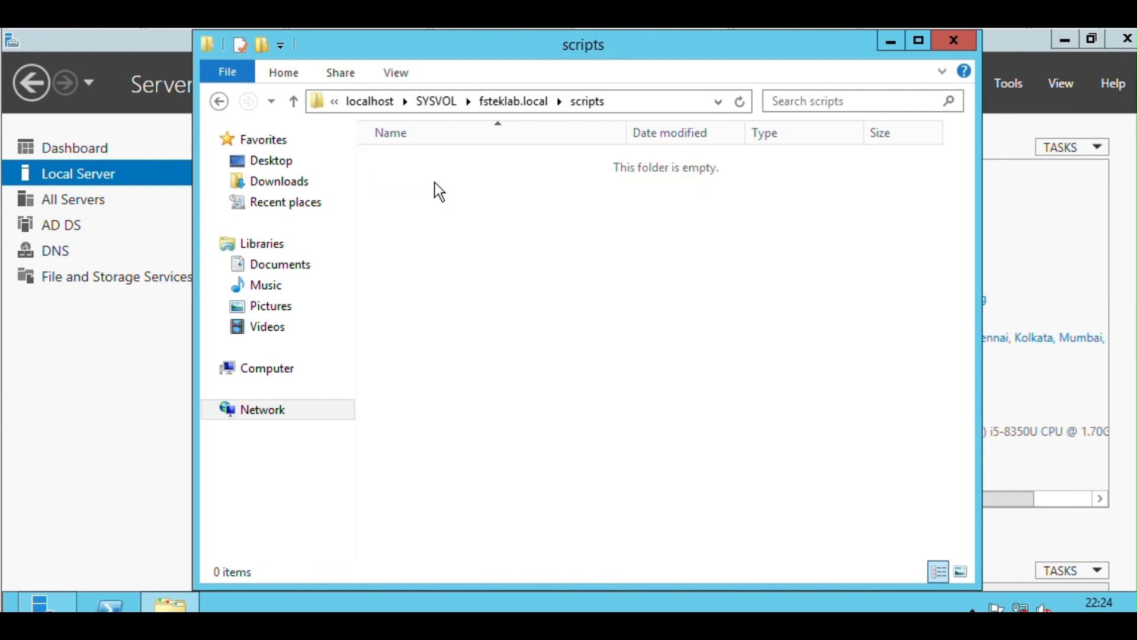
{"action": "left_click", "coordinate": [960, 37]}
Open Active Directory Users and Computers and list the Builtin groups of fsteklab.local with the Name column fitted to its contents.
{"action": "left_click", "coordinate": [1008, 84]}
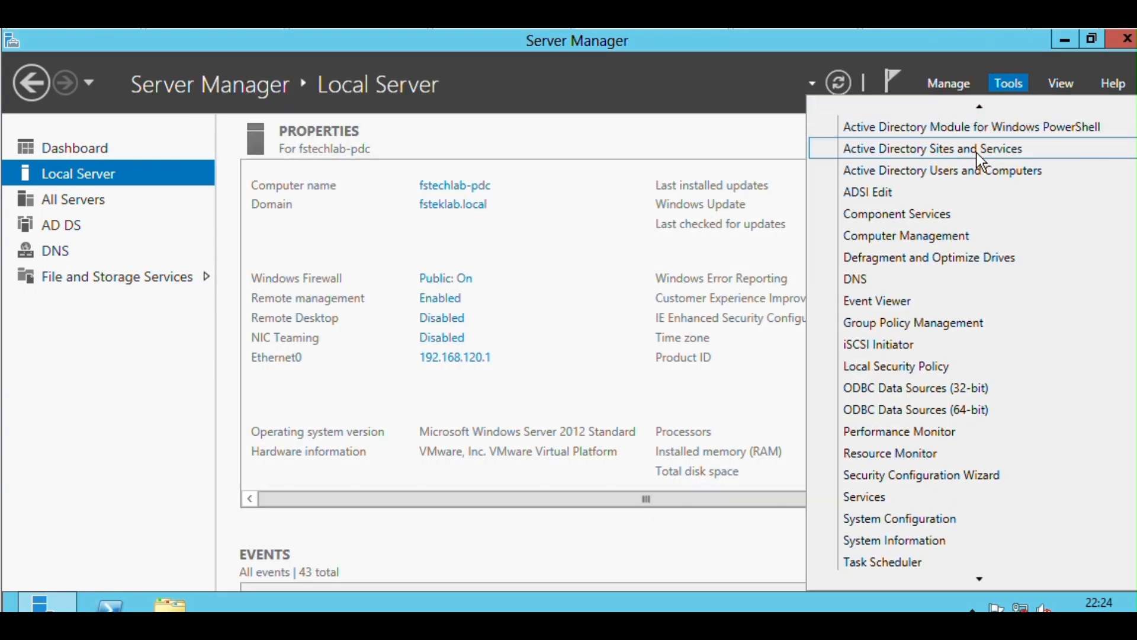
{"action": "left_click", "coordinate": [975, 172]}
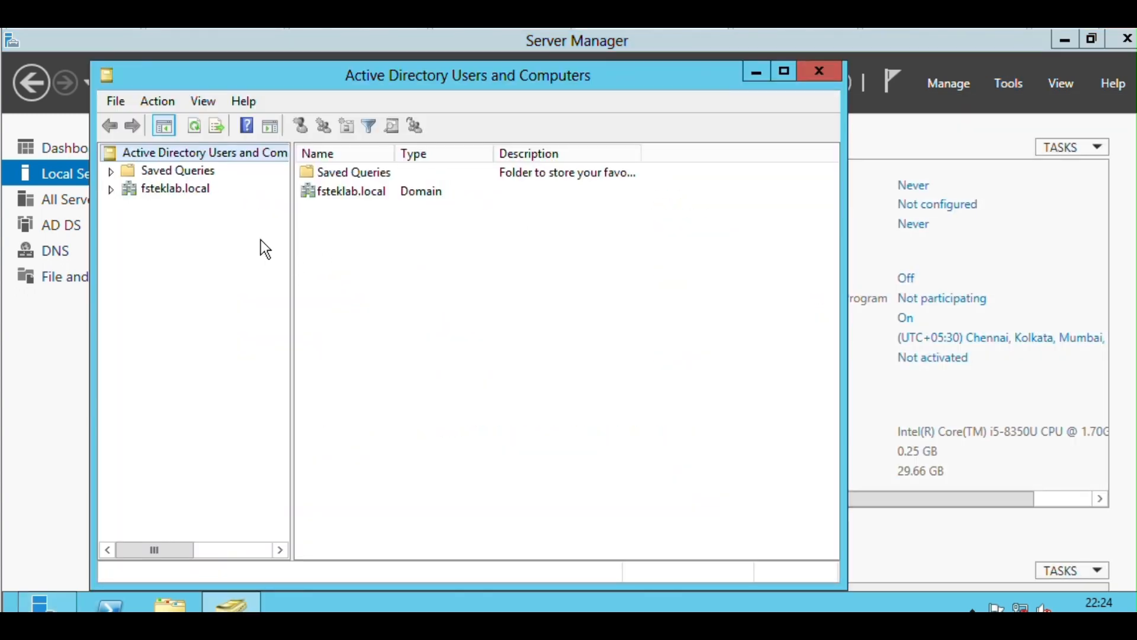
{"action": "double_click", "coordinate": [181, 191]}
{"action": "left_click", "coordinate": [178, 208]}
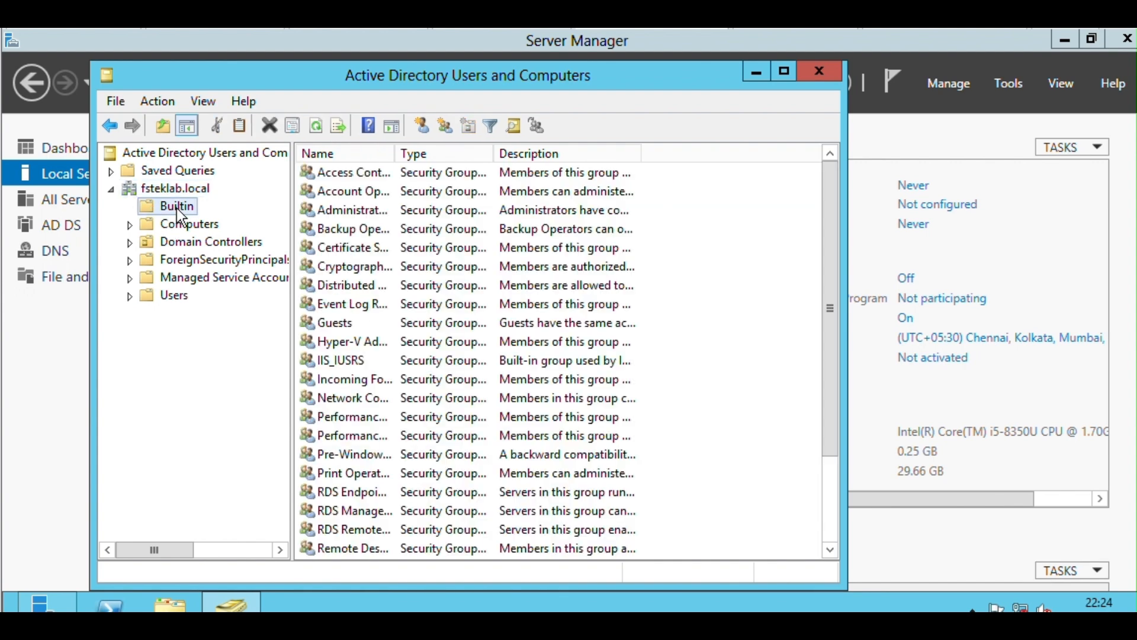
{"action": "double_click", "coordinate": [395, 154]}
View the members of the Builtin Administrators group and close its properties without changes.
{"action": "double_click", "coordinate": [369, 211]}
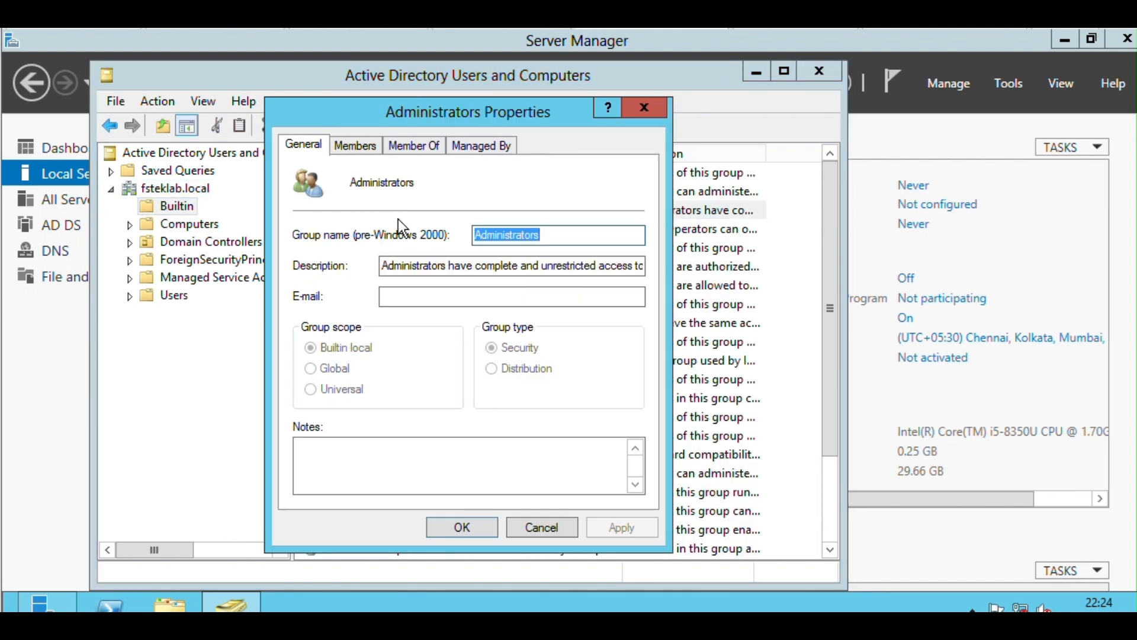
{"action": "left_click", "coordinate": [354, 144]}
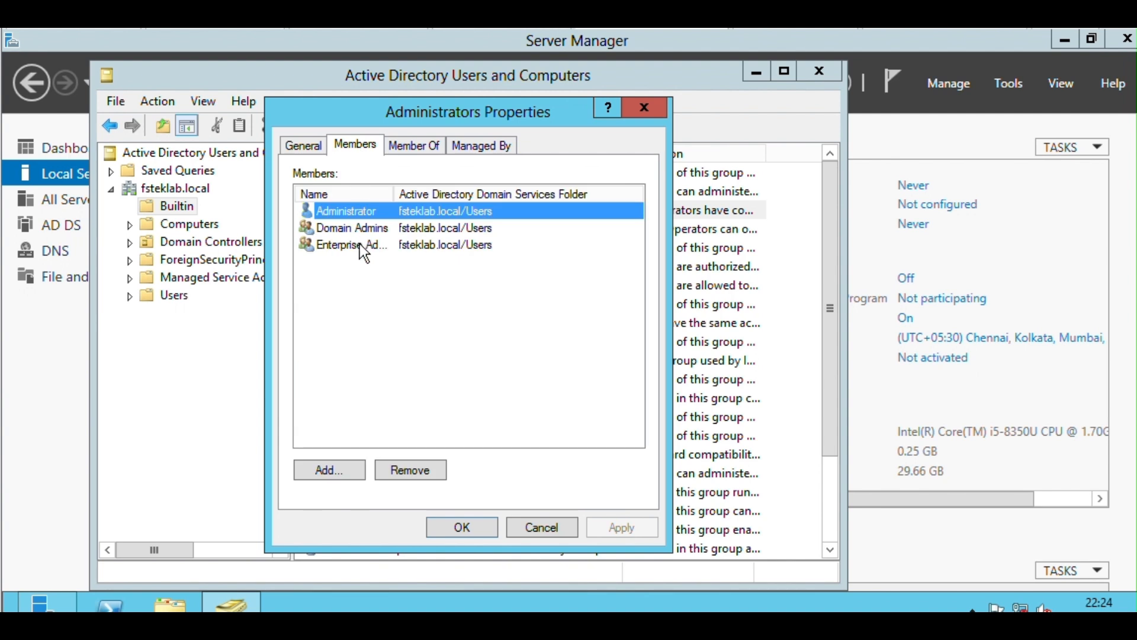
{"action": "double_click", "coordinate": [389, 193]}
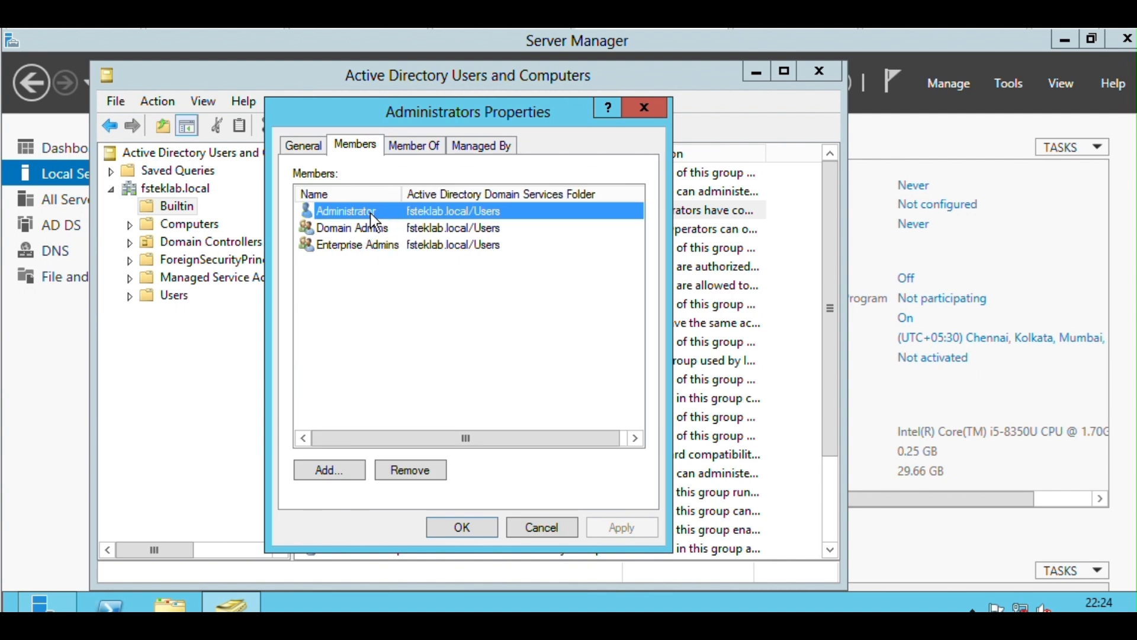
{"action": "left_click", "coordinate": [520, 526]}
Review the Computers, Domain Controllers and Users containers of fsteklab.local, and close Active Directory Users and Computers.
{"action": "left_click", "coordinate": [190, 224]}
{"action": "left_click", "coordinate": [201, 242]}
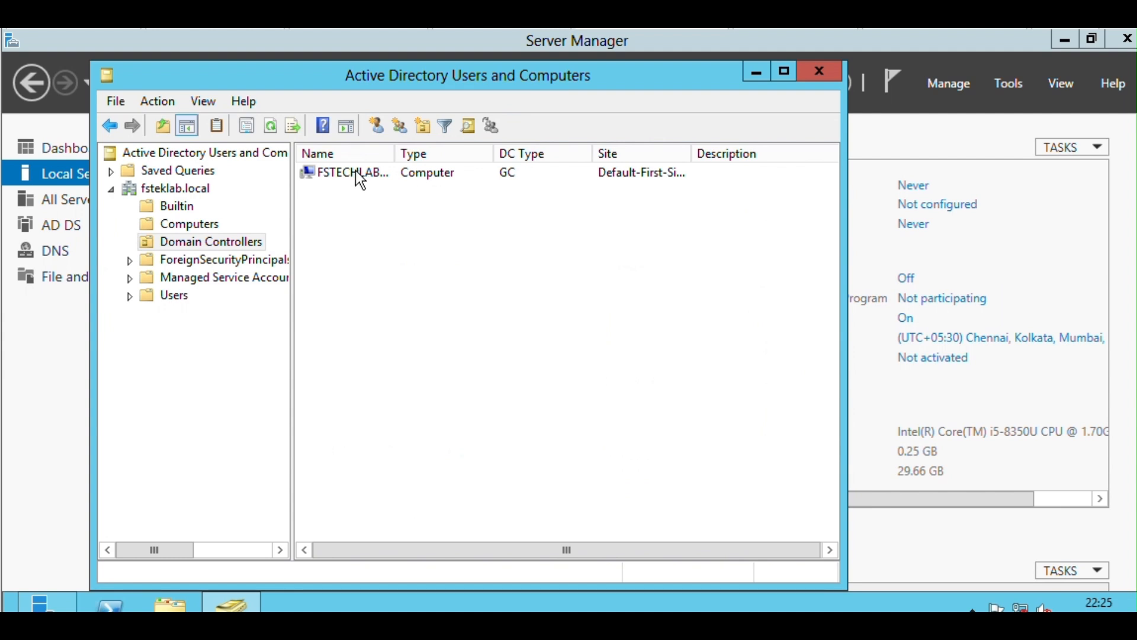
{"action": "double_click", "coordinate": [393, 153]}
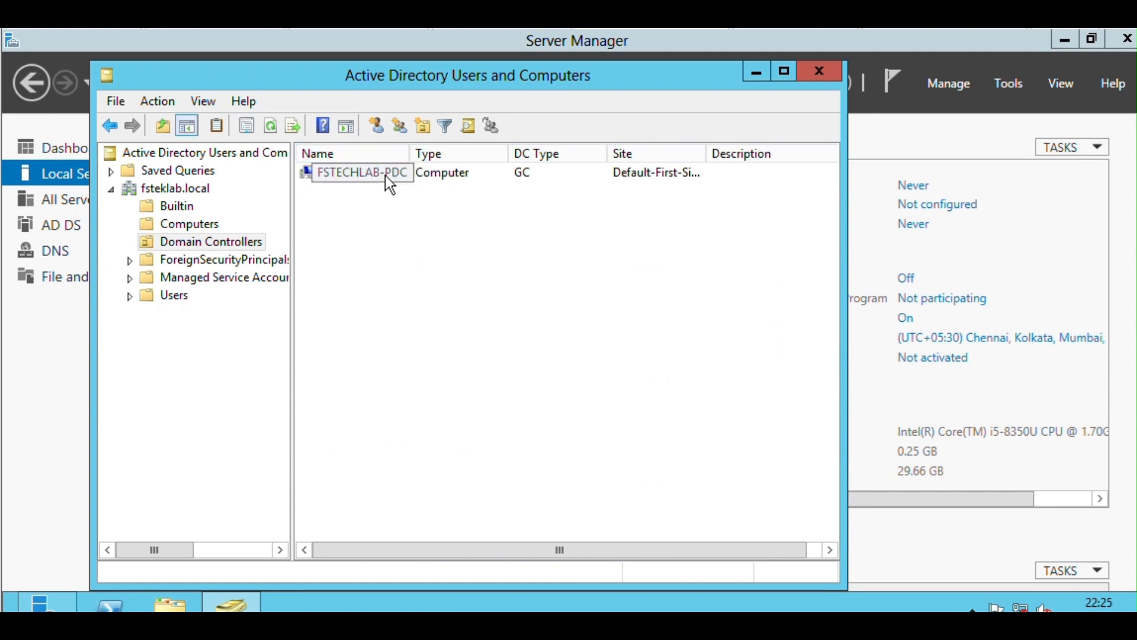
{"action": "left_click", "coordinate": [177, 295]}
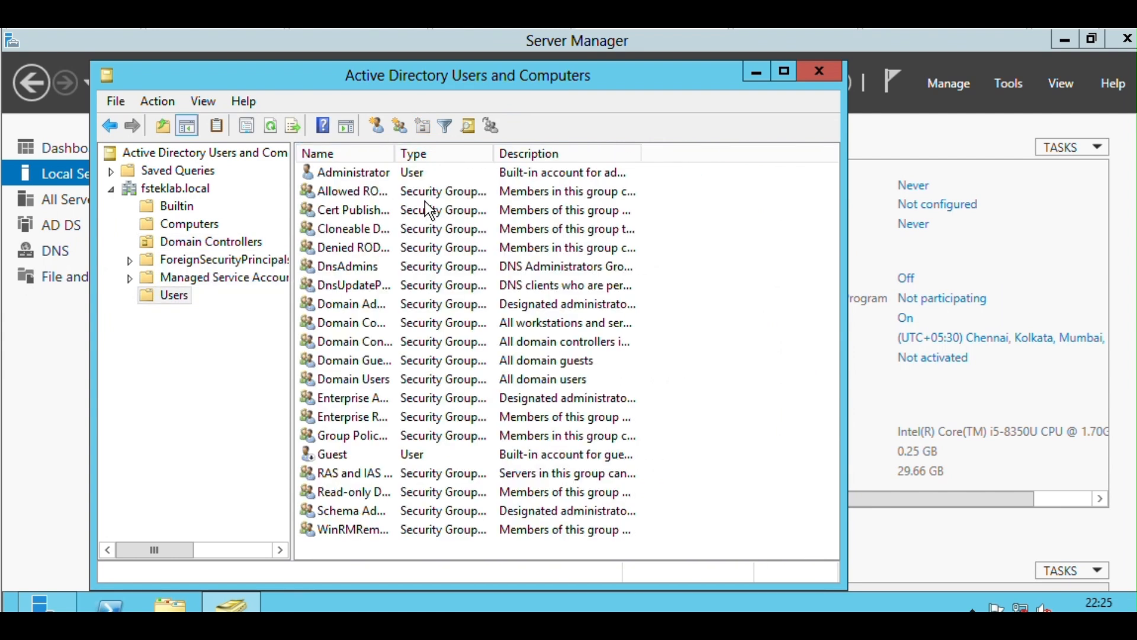
{"action": "double_click", "coordinate": [396, 152]}
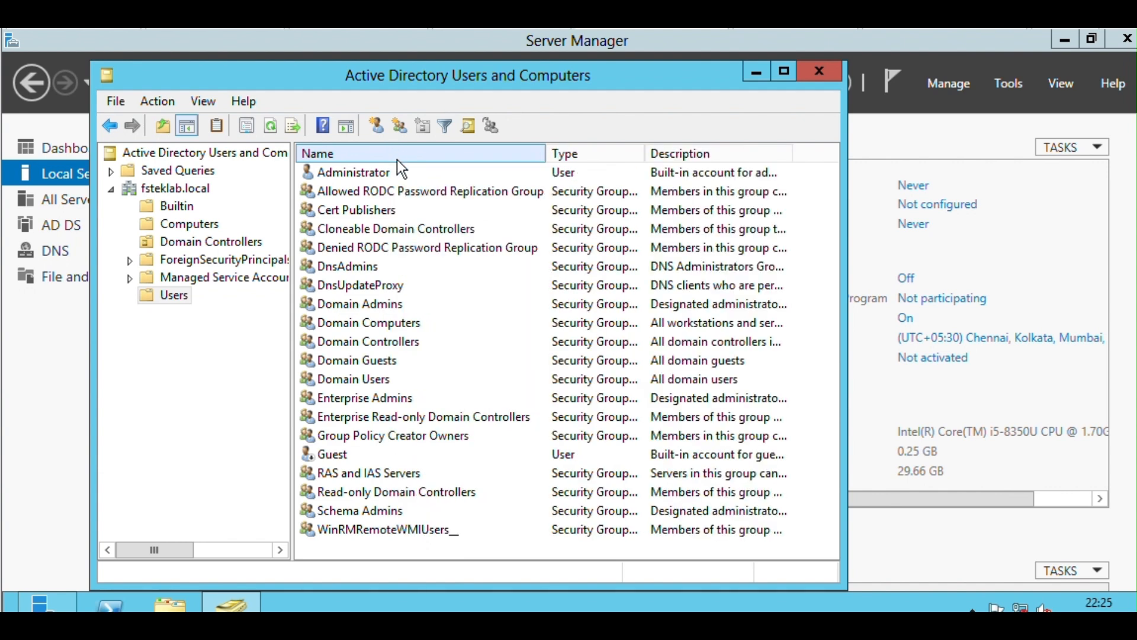
{"action": "left_click", "coordinate": [399, 171]}
{"action": "left_click", "coordinate": [821, 74]}
Open Active Directory Sites and Services and expand Sites, Inter-Site Transports and Default-First-Site-Name.
{"action": "left_click", "coordinate": [1009, 83]}
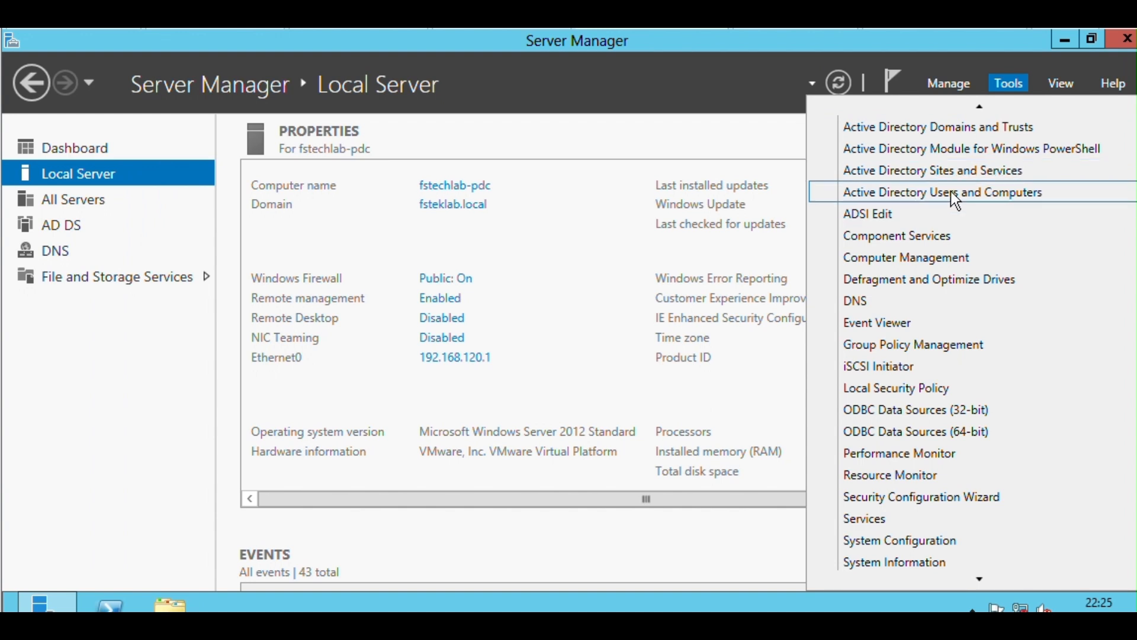
{"action": "left_click", "coordinate": [954, 170]}
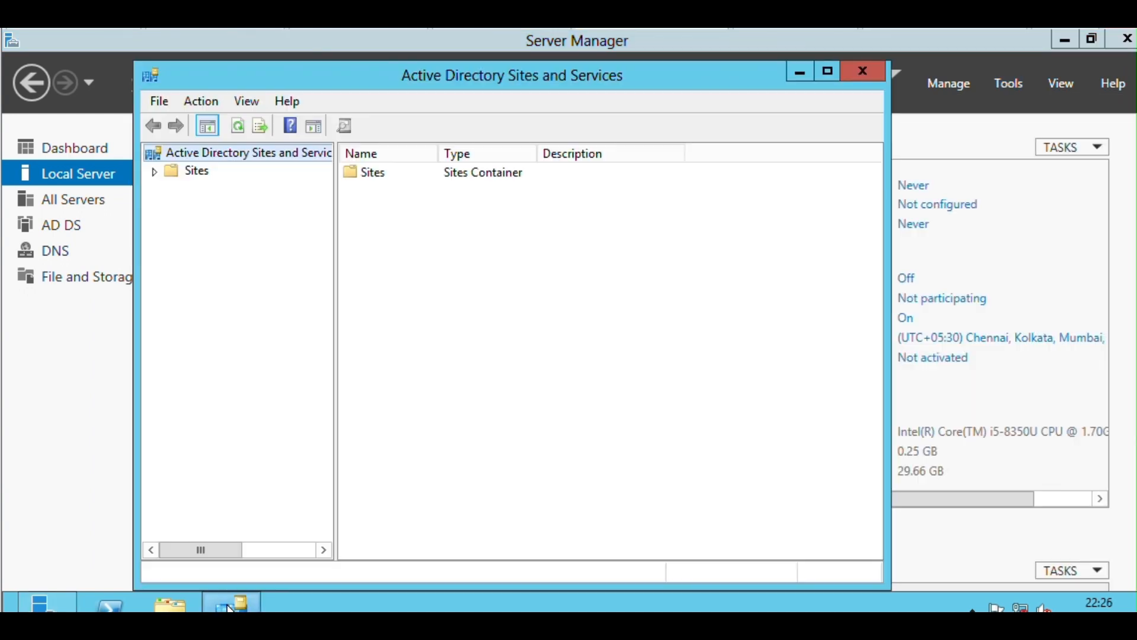
{"action": "left_click", "coordinate": [202, 173]}
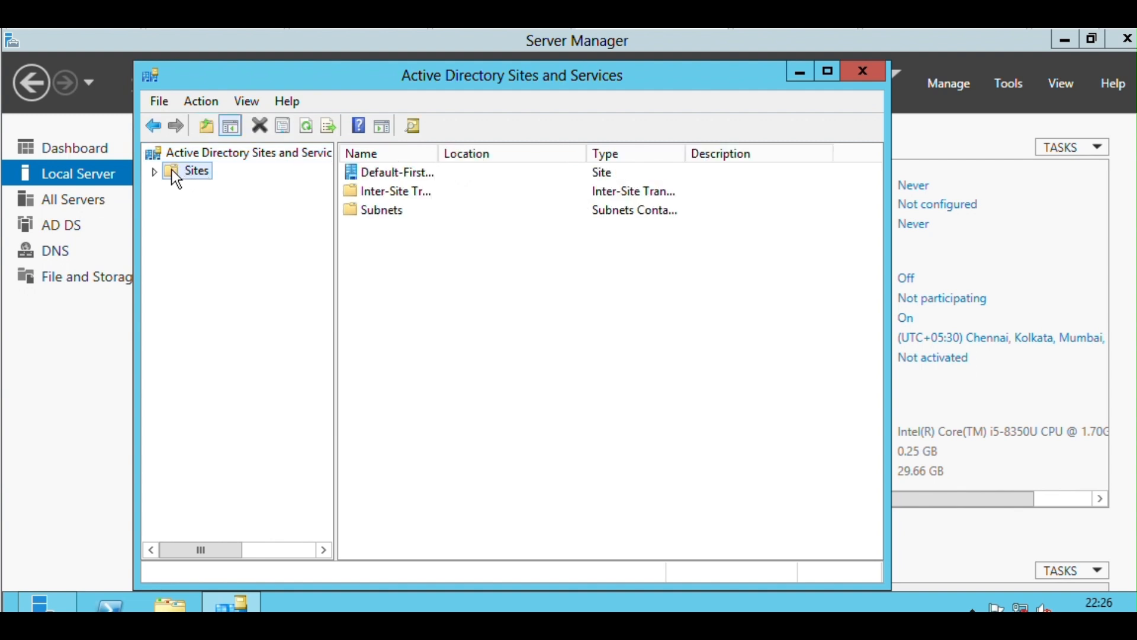
{"action": "left_click", "coordinate": [154, 172]}
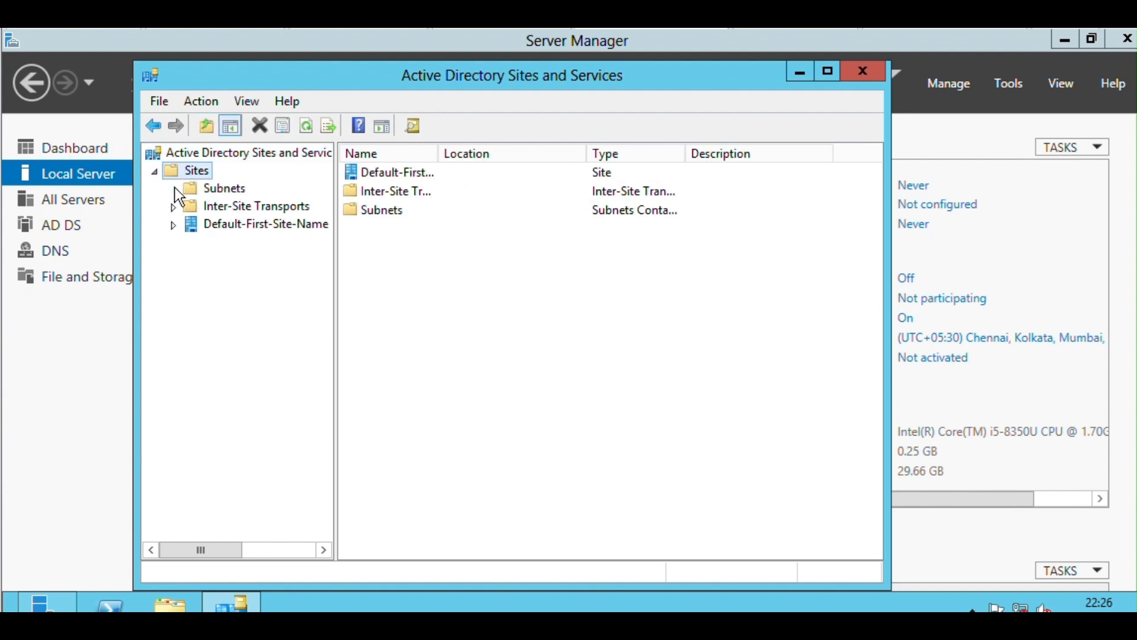
{"action": "left_click", "coordinate": [173, 207]}
{"action": "left_click", "coordinate": [172, 261]}
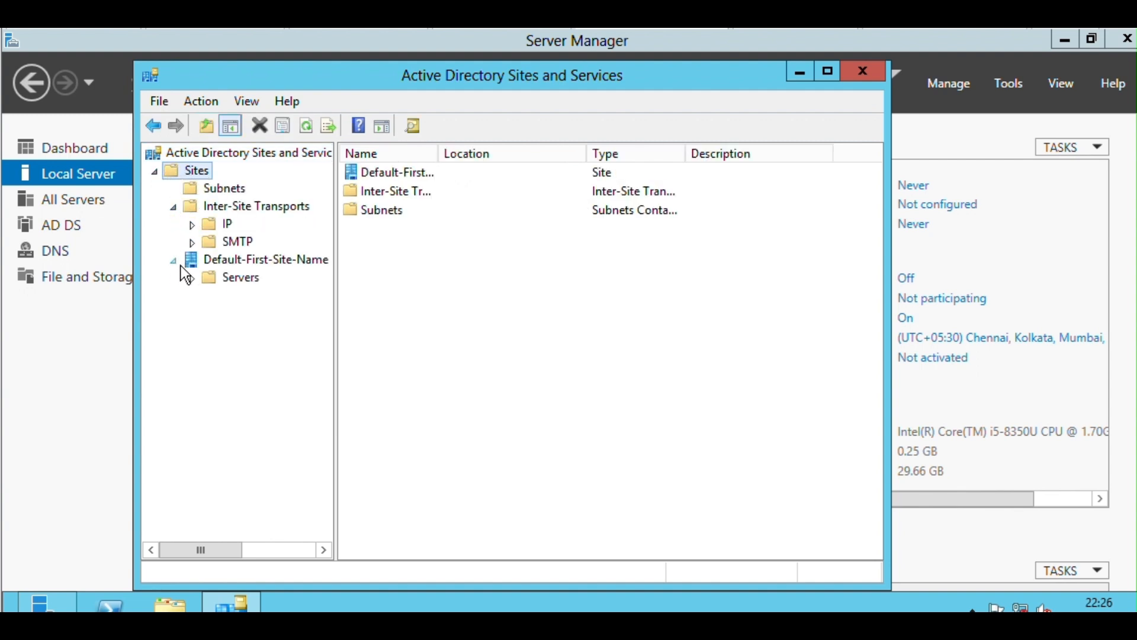
Open the properties of NTDS Settings for the FSTECHLAB-PDC server to check its Global Catalog setting.
{"action": "left_click", "coordinate": [191, 278]}
{"action": "left_click", "coordinate": [263, 299]}
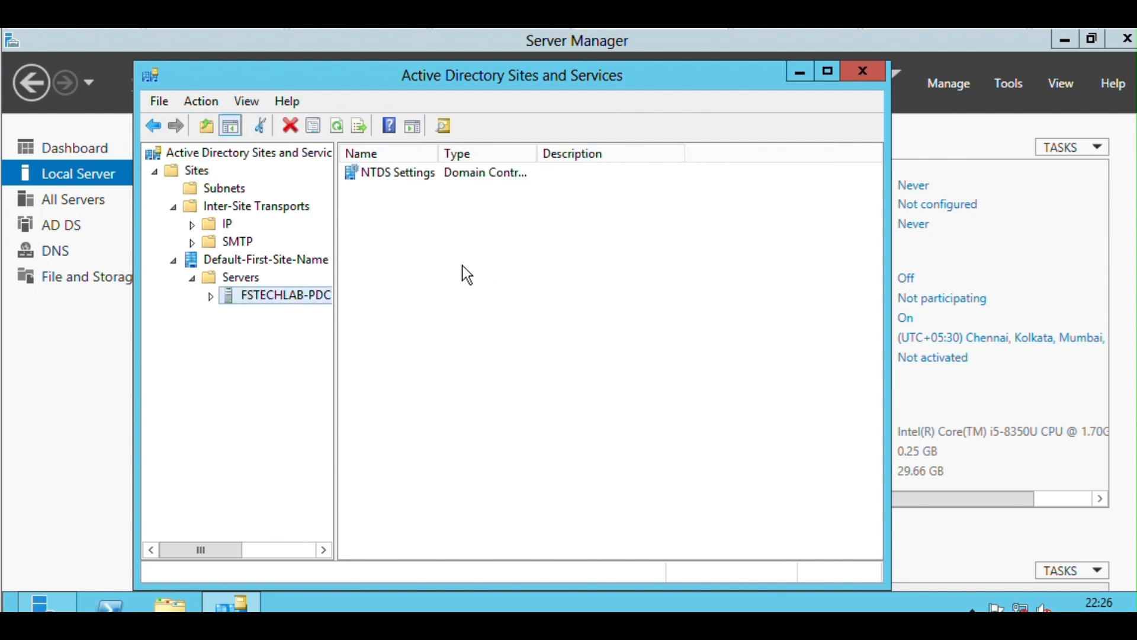
{"action": "double_click", "coordinate": [391, 171]}
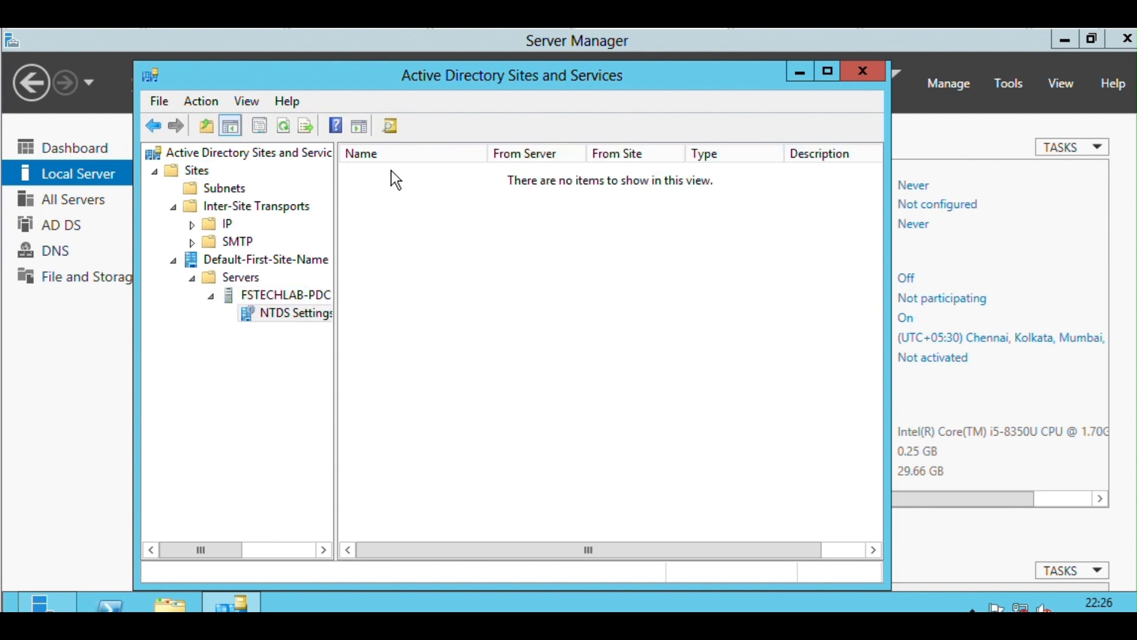
{"action": "right_click", "coordinate": [300, 313]}
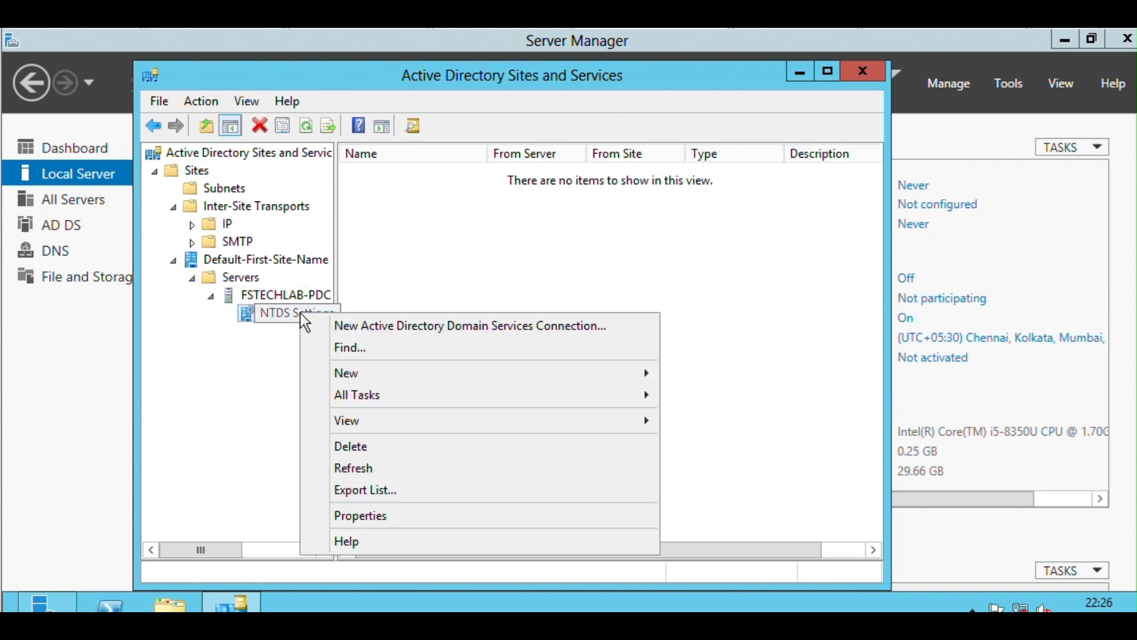
{"action": "left_click", "coordinate": [386, 514]}
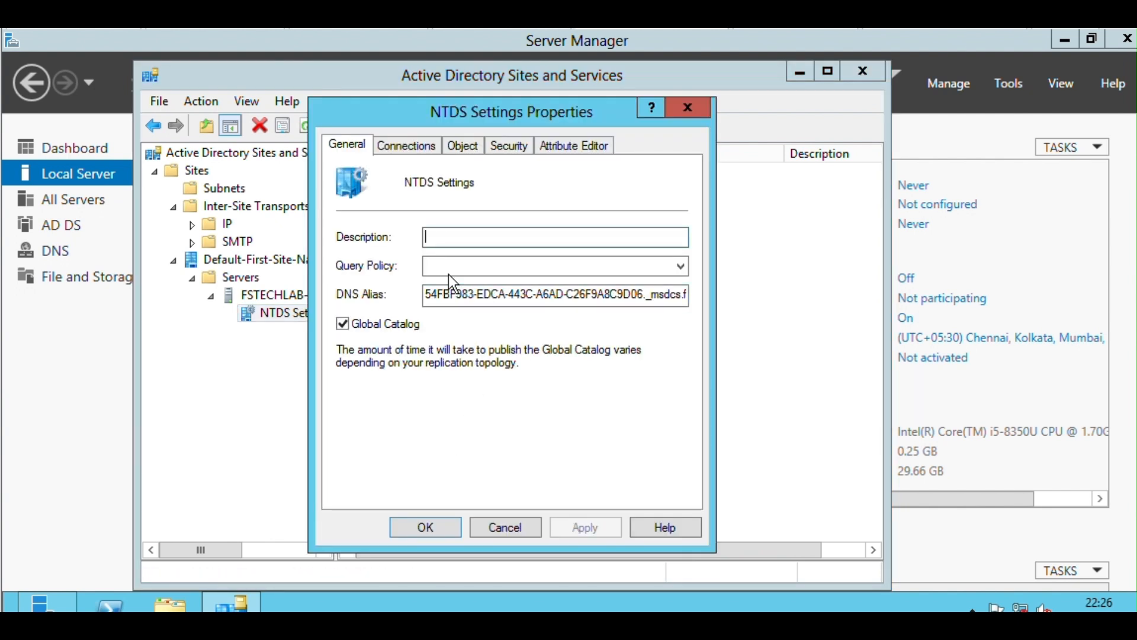
Review the connection, object, security and attribute details of NTDS Settings, cancel its properties, and close Active Directory Sites and Services.
{"action": "left_click", "coordinate": [406, 148]}
{"action": "left_click", "coordinate": [462, 145]}
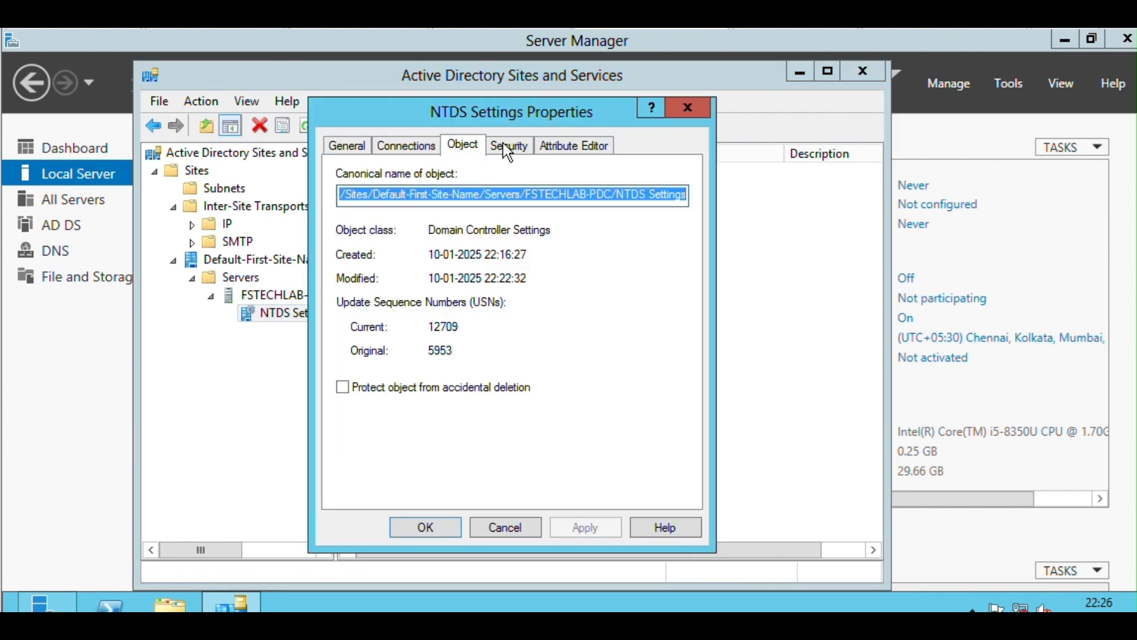
{"action": "left_click", "coordinate": [508, 146]}
{"action": "left_click", "coordinate": [559, 148]}
{"action": "left_click", "coordinate": [347, 146]}
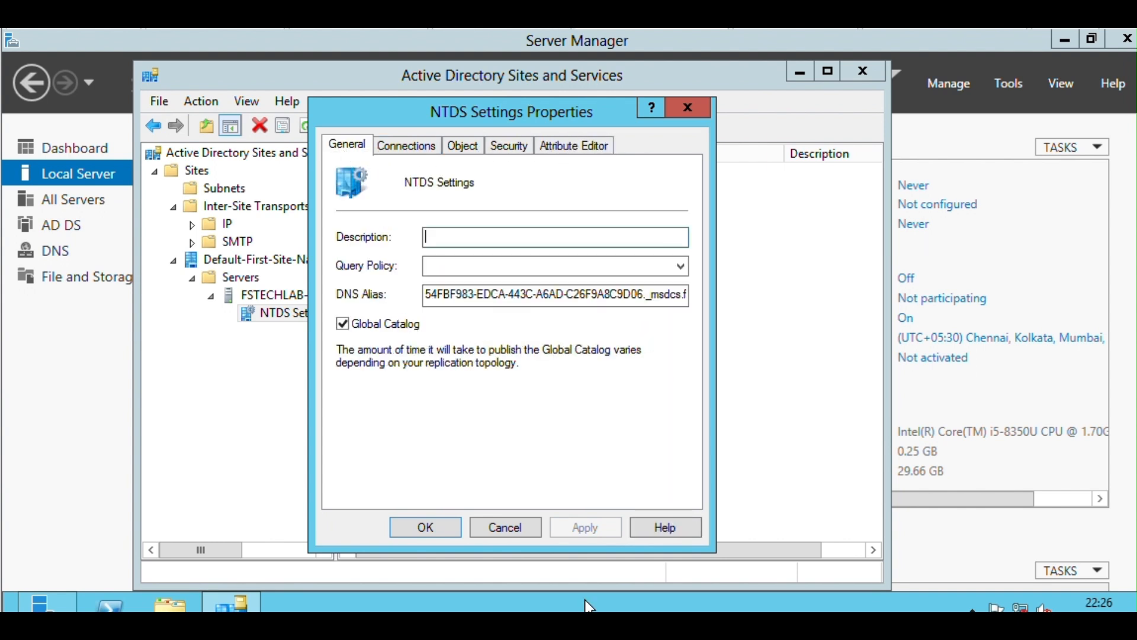
{"action": "left_click", "coordinate": [501, 524]}
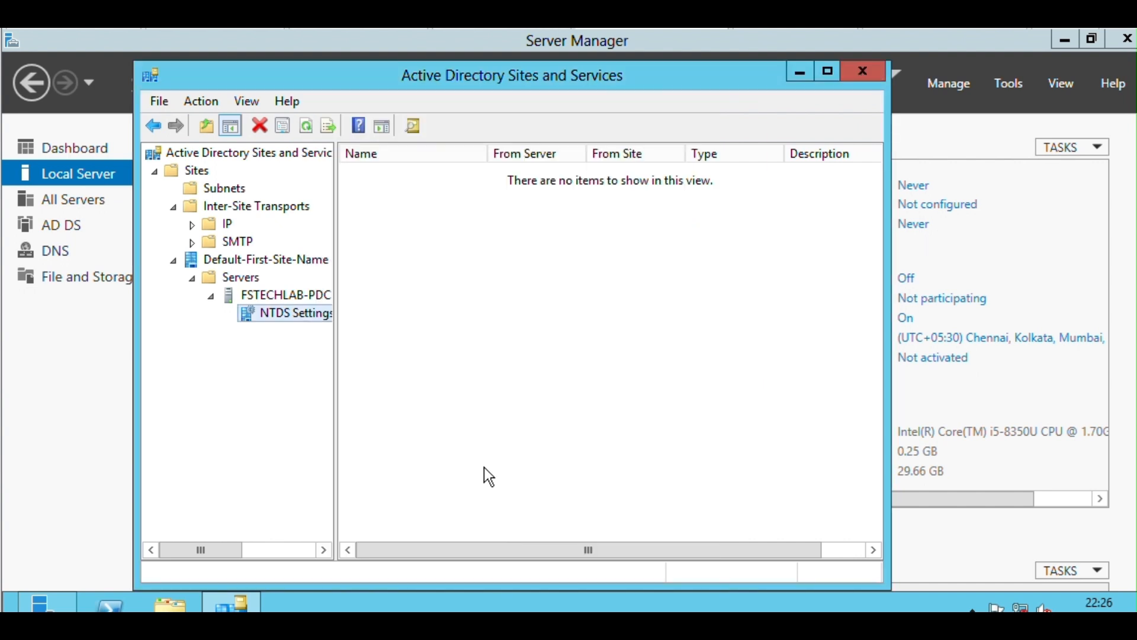
{"action": "left_click", "coordinate": [297, 289]}
{"action": "key", "text": "alt+F4"}
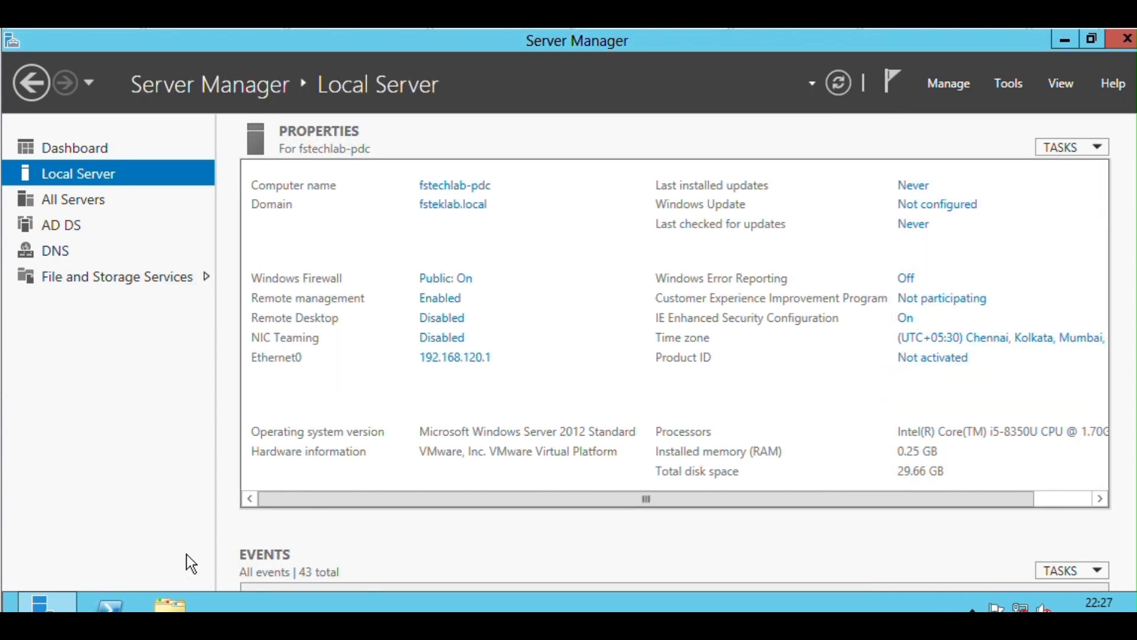
Open Windows PowerShell and run "netdom query fsmo" to list the FSMO role holders.
{"action": "left_click", "coordinate": [111, 603]}
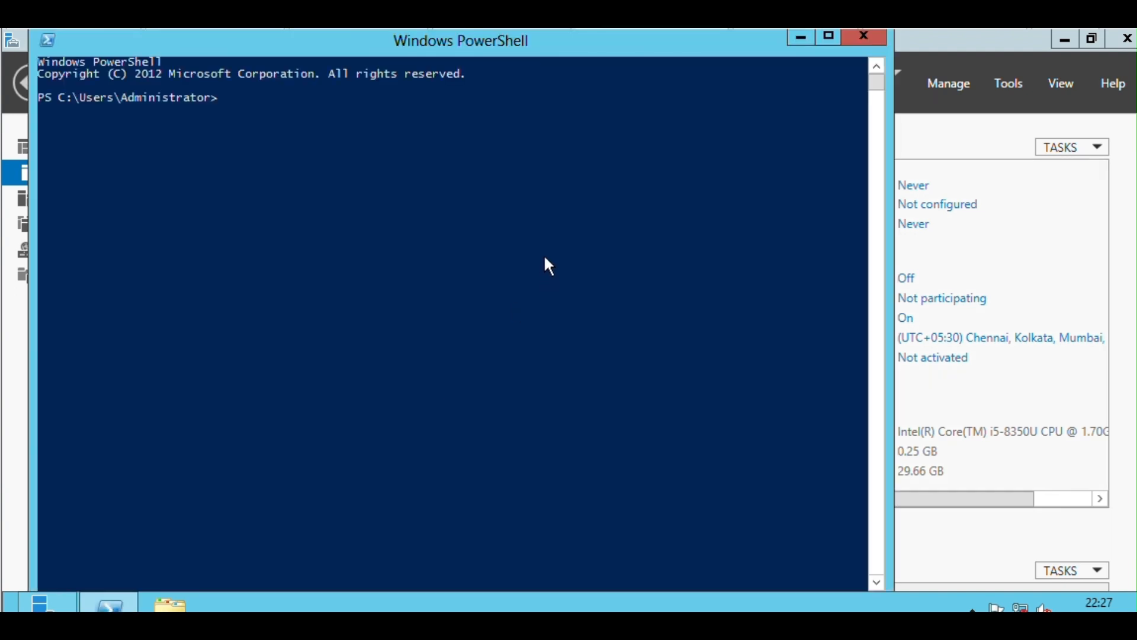
{"action": "type", "text": "netd"}
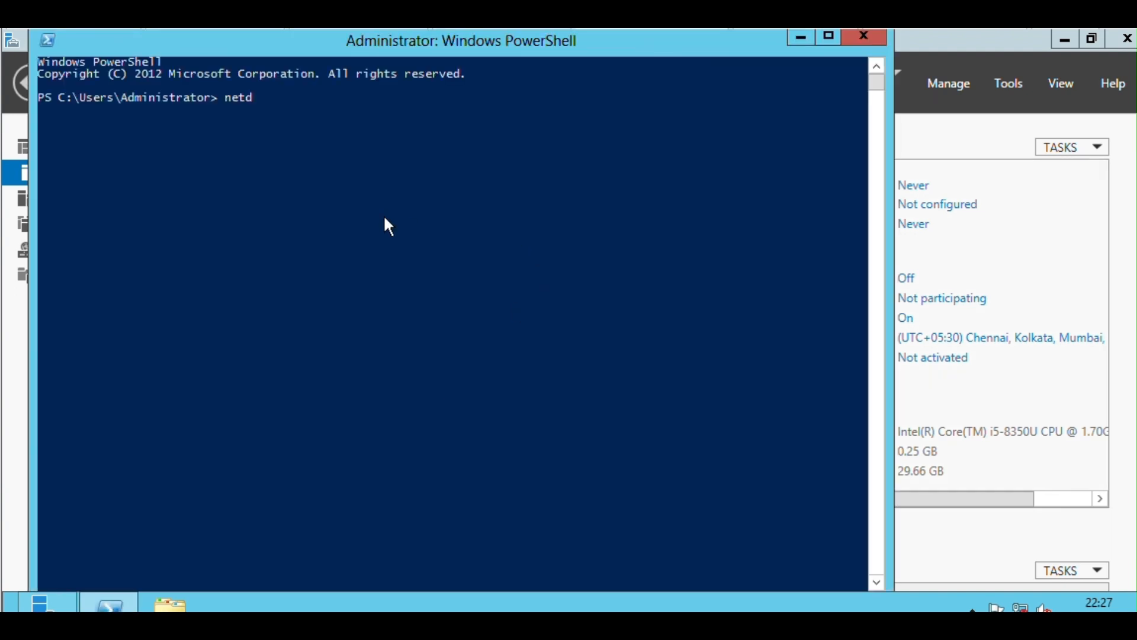
{"action": "type", "text": "om query fsmo"}
{"action": "key", "text": "Return"}
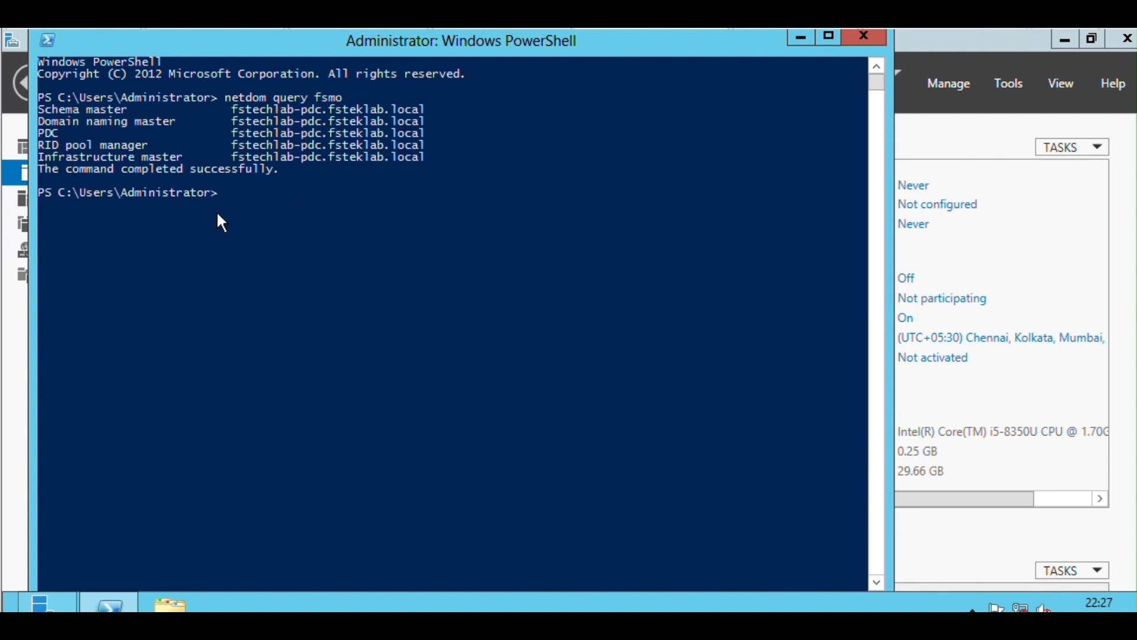
Highlight the schema master's server name in the query output, and close PowerShell.
{"action": "left_click", "coordinate": [230, 198]}
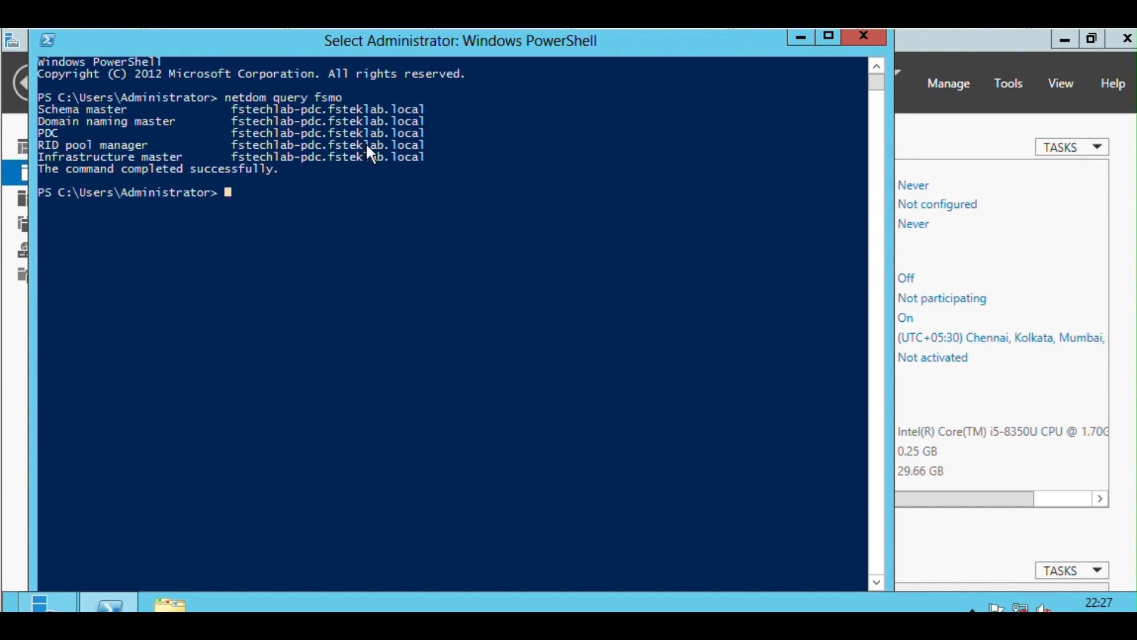
{"action": "left_click", "coordinate": [235, 110]}
{"action": "left_click_drag", "start_coordinate": [244, 111], "coordinate": [438, 112]}
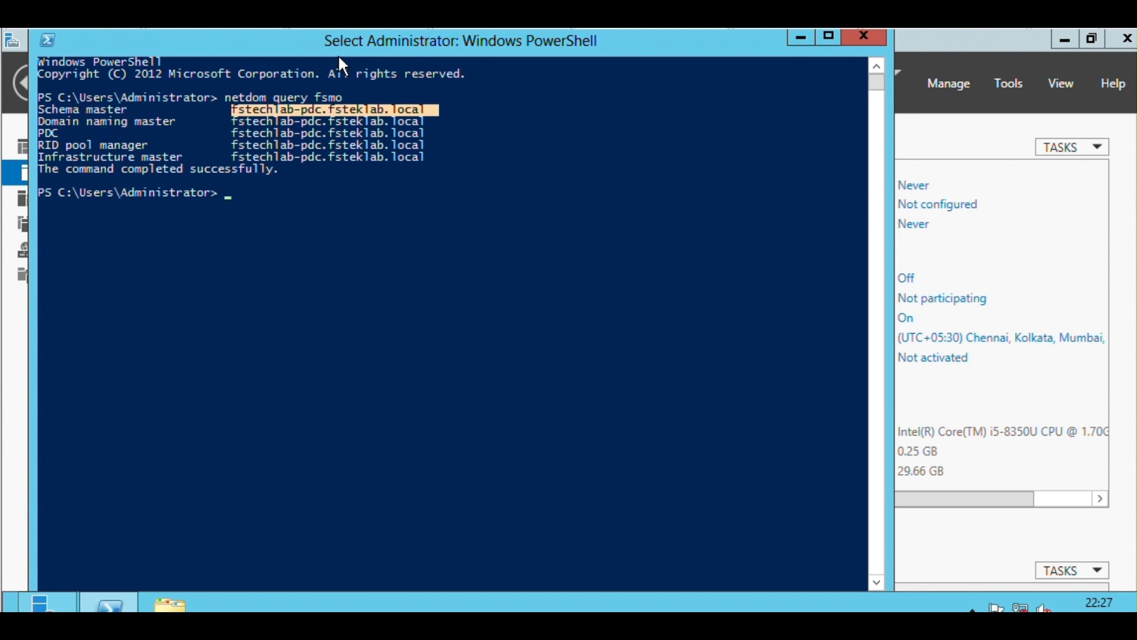
{"action": "left_click", "coordinate": [866, 39]}
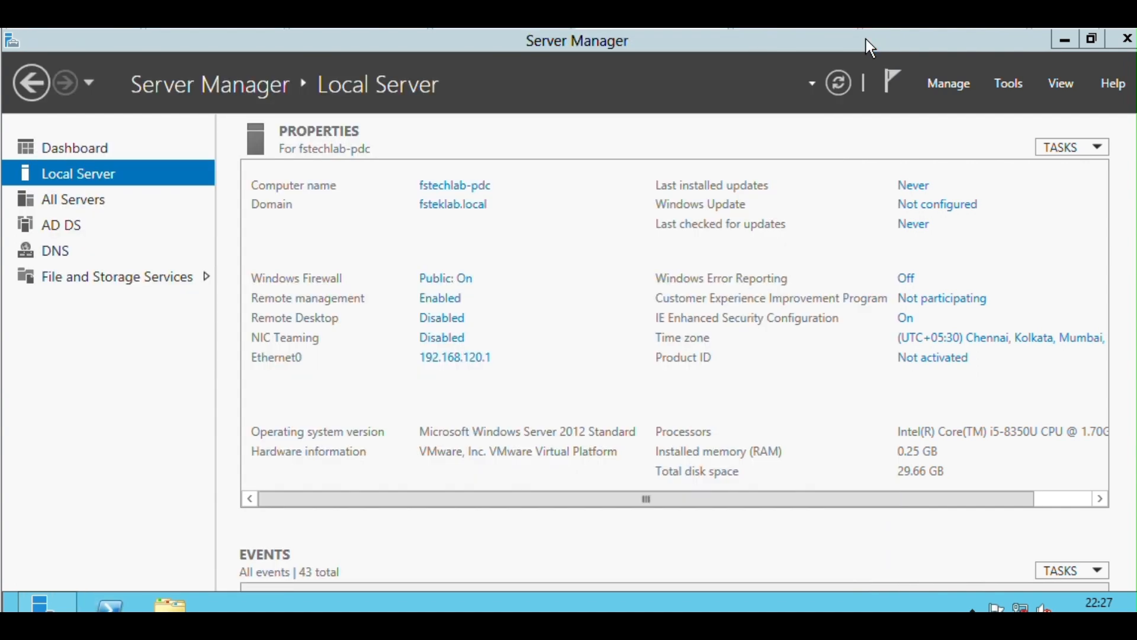